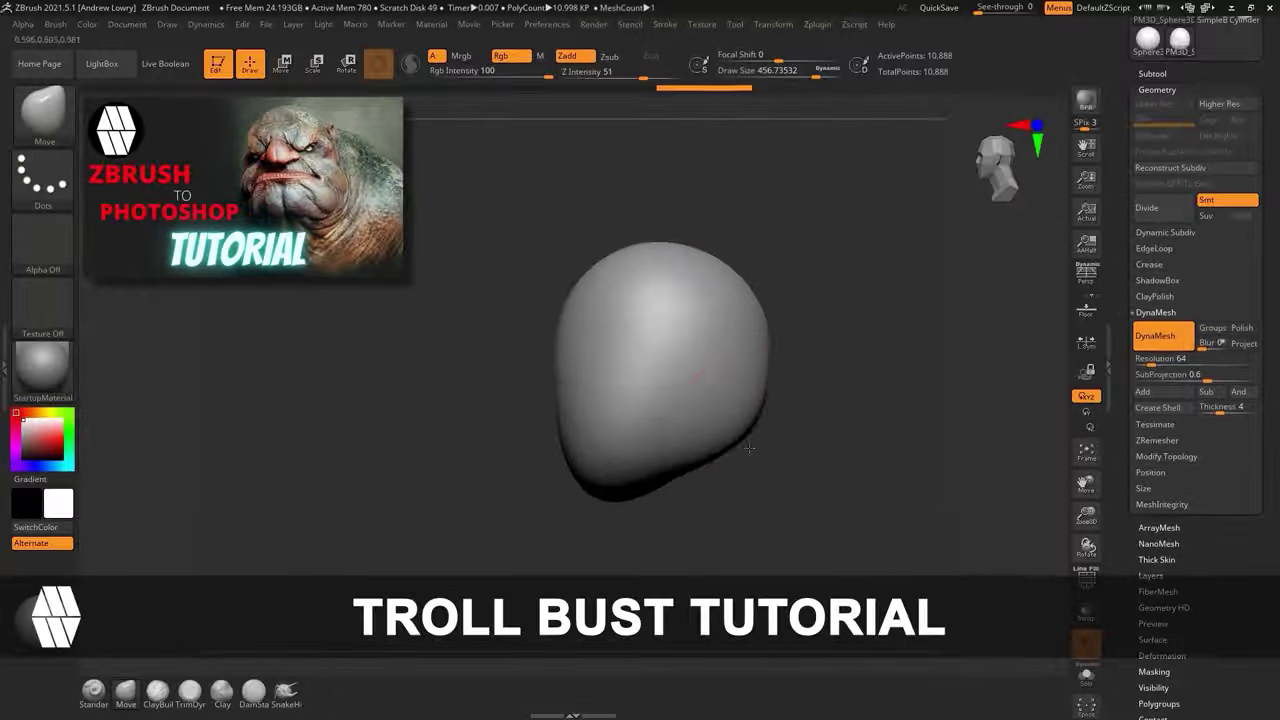
Step: Push the Male_PlanesofHead_128 base mesh into a rough bust shape
mouse_move(749, 449)
left_mouse_down()
mouse_move(708, 386)
mouse_move(528, 271)
mouse_move(823, 391)
mouse_move(762, 345)
left_mouse_up()
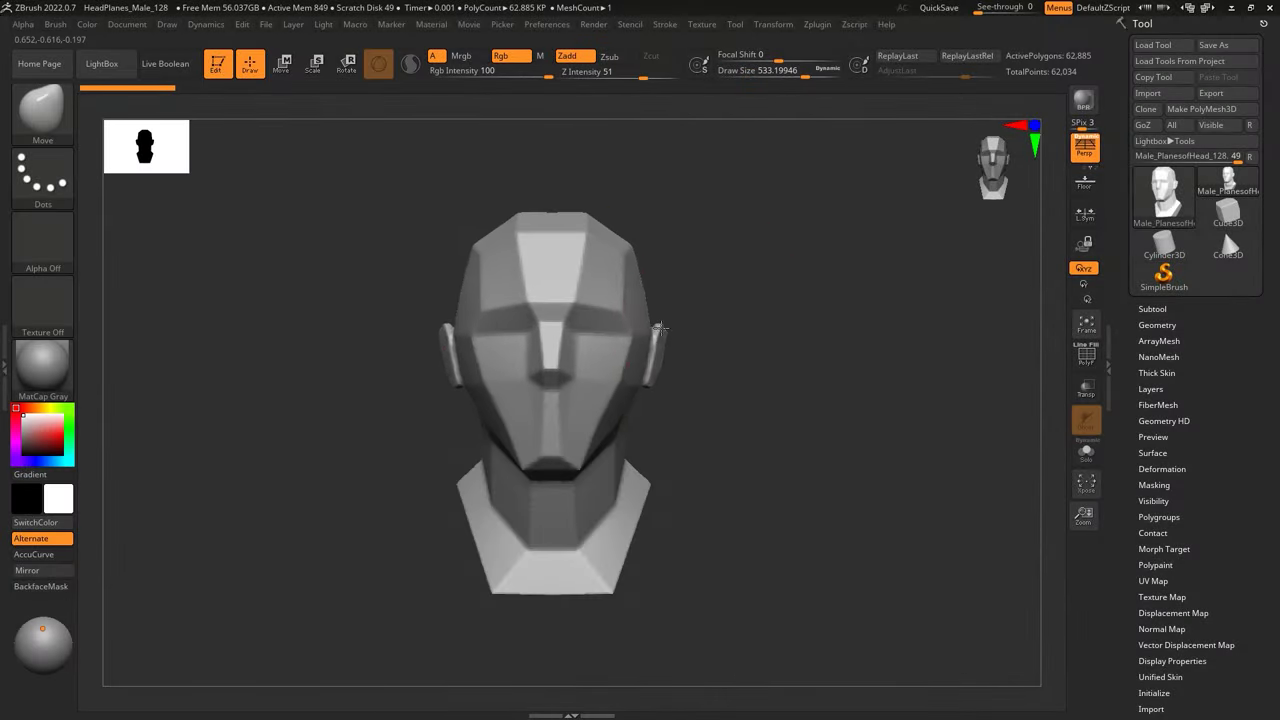
Step: Pull both ears outward and build up clay along the nose with ClayBuildup
left_click_drag(660, 327, 675, 350)
mouse_move(794, 280)
left_mouse_down()
mouse_move(640, 270)
mouse_move(840, 286)
left_mouse_up()
key("b")
key("t")
key("d")
key("space")
key("b")
key("c")
key("b")
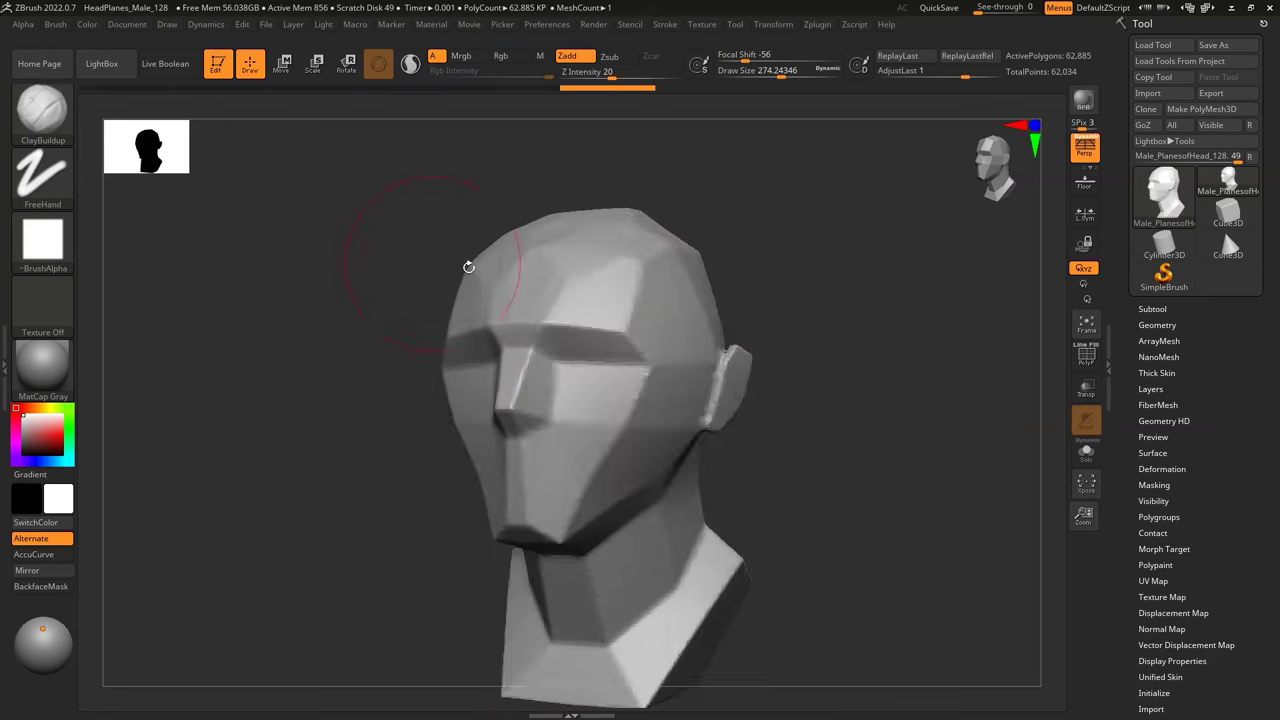
key("space")
left_click_drag(900, 251, 850, 251)
left_click_drag(600, 300, 610, 325)
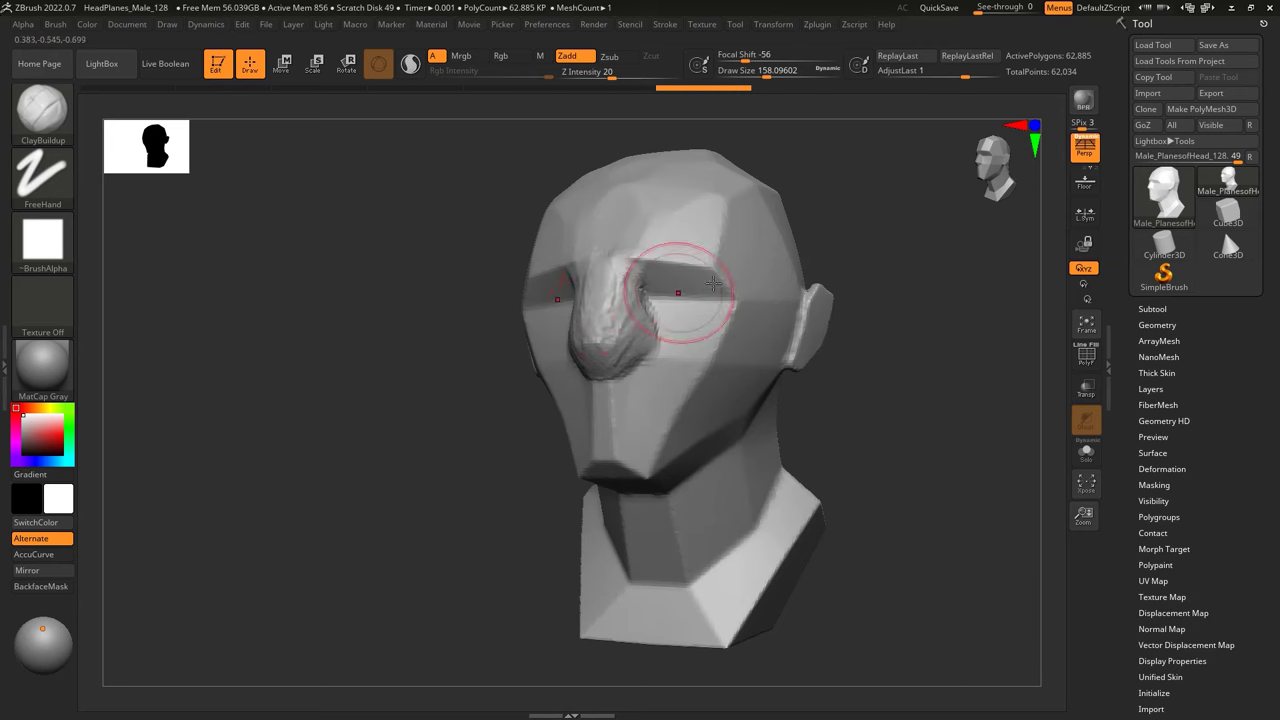
Step: Carve wrinkles above the brow with the DamStandard brush
key("space")
key("b")
key("d")
key("s")
key("space")
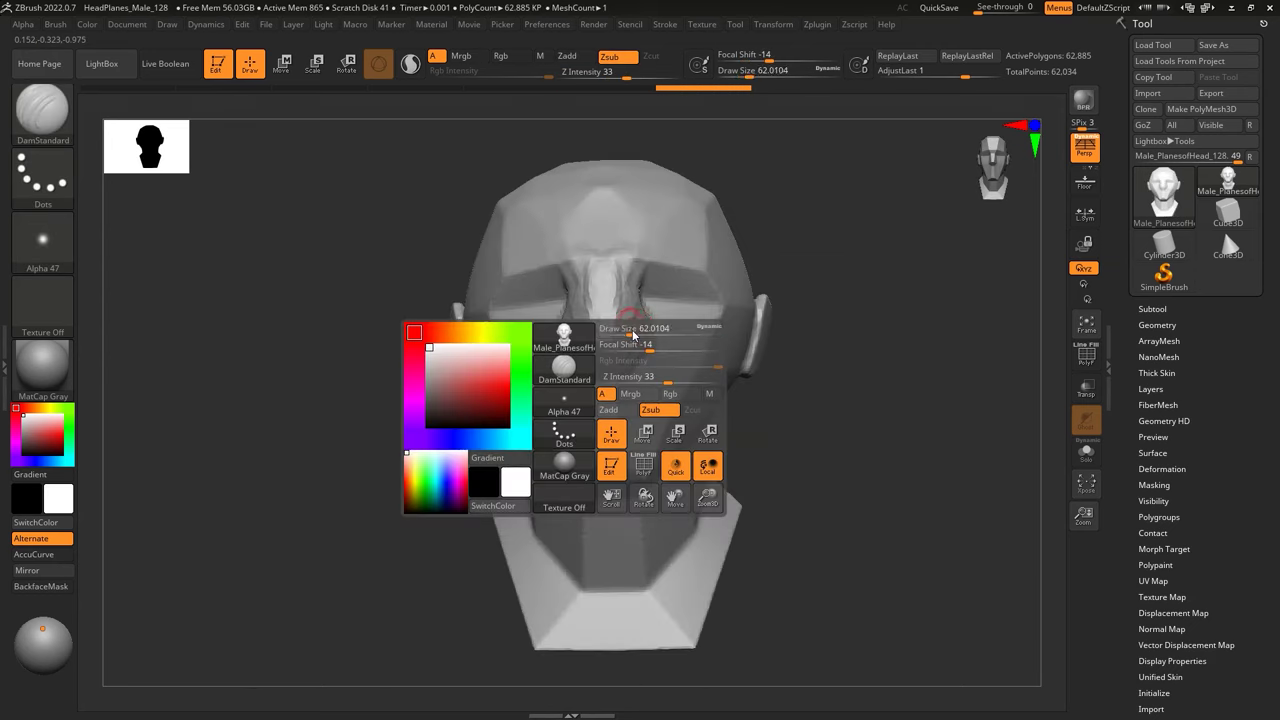
mouse_move(880, 330)
left_mouse_down()
mouse_move(690, 255)
mouse_move(701, 223)
left_mouse_up()
Step: Build up the face with a larger ClayBuildup brush, checking front and three-quarter views
key("b")
key("c")
key("b")
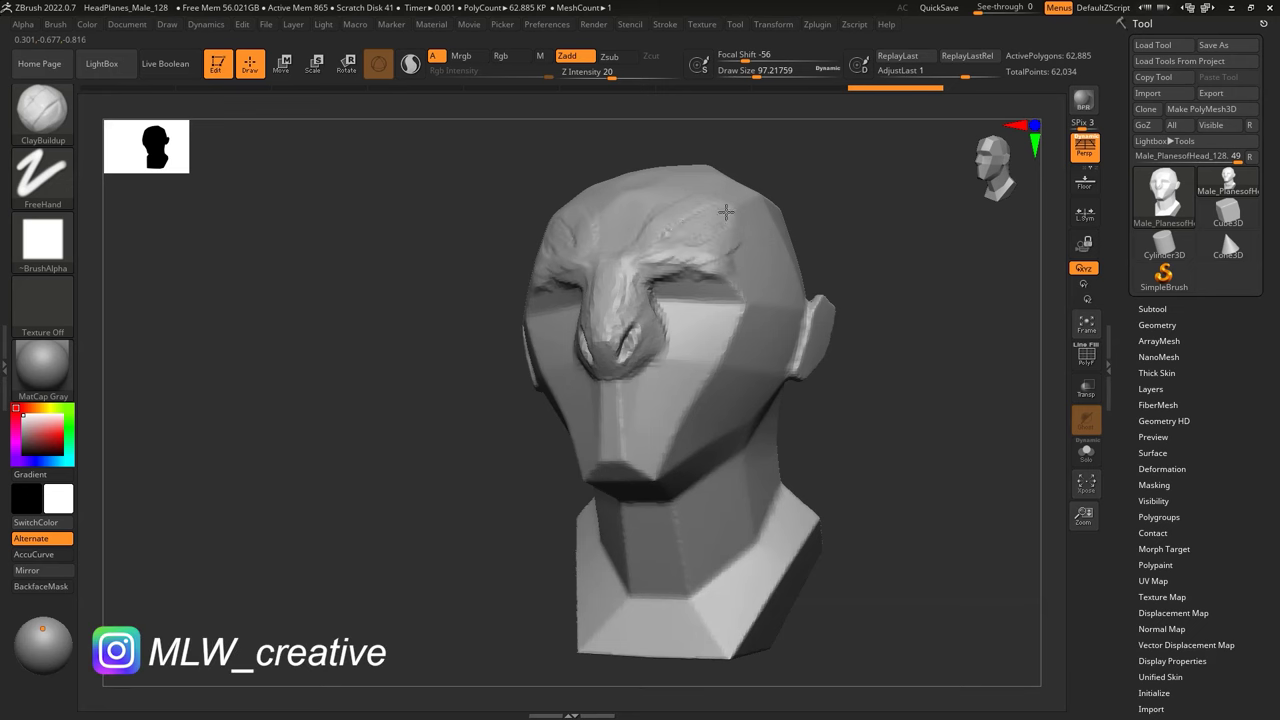
left_click_drag(797, 224, 720, 309)
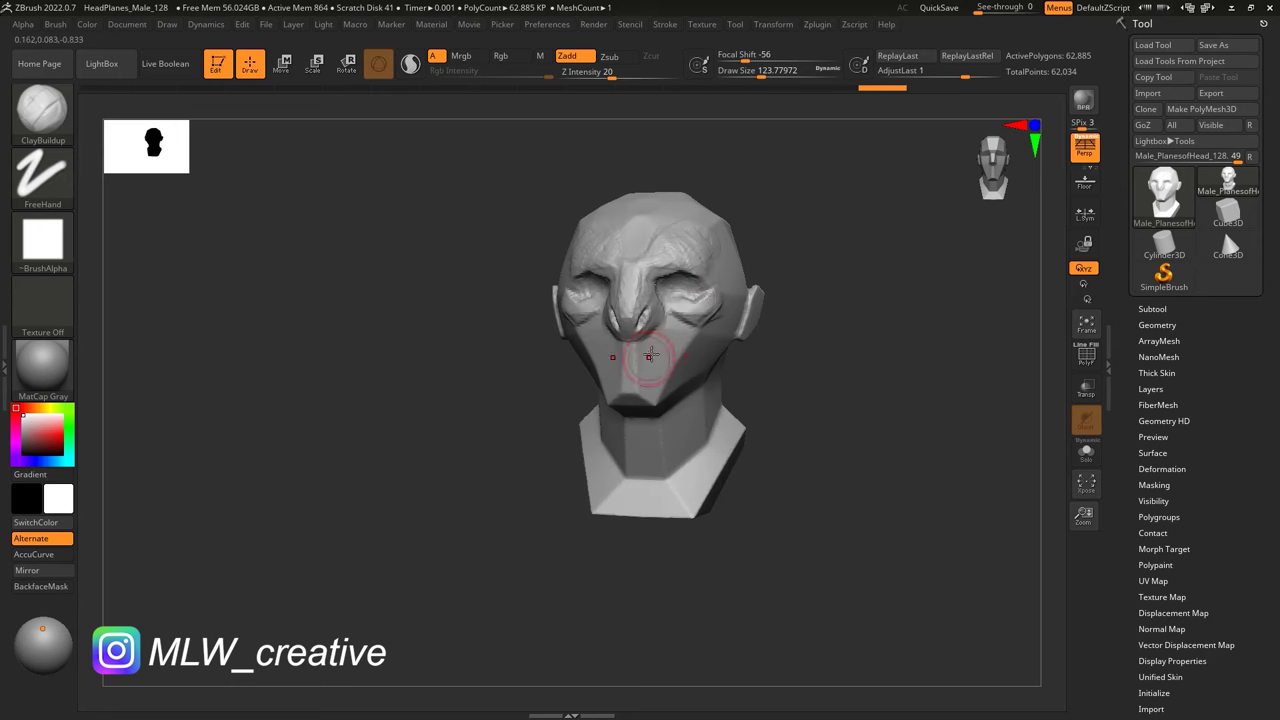
left_click_drag(622, 398, 638, 393)
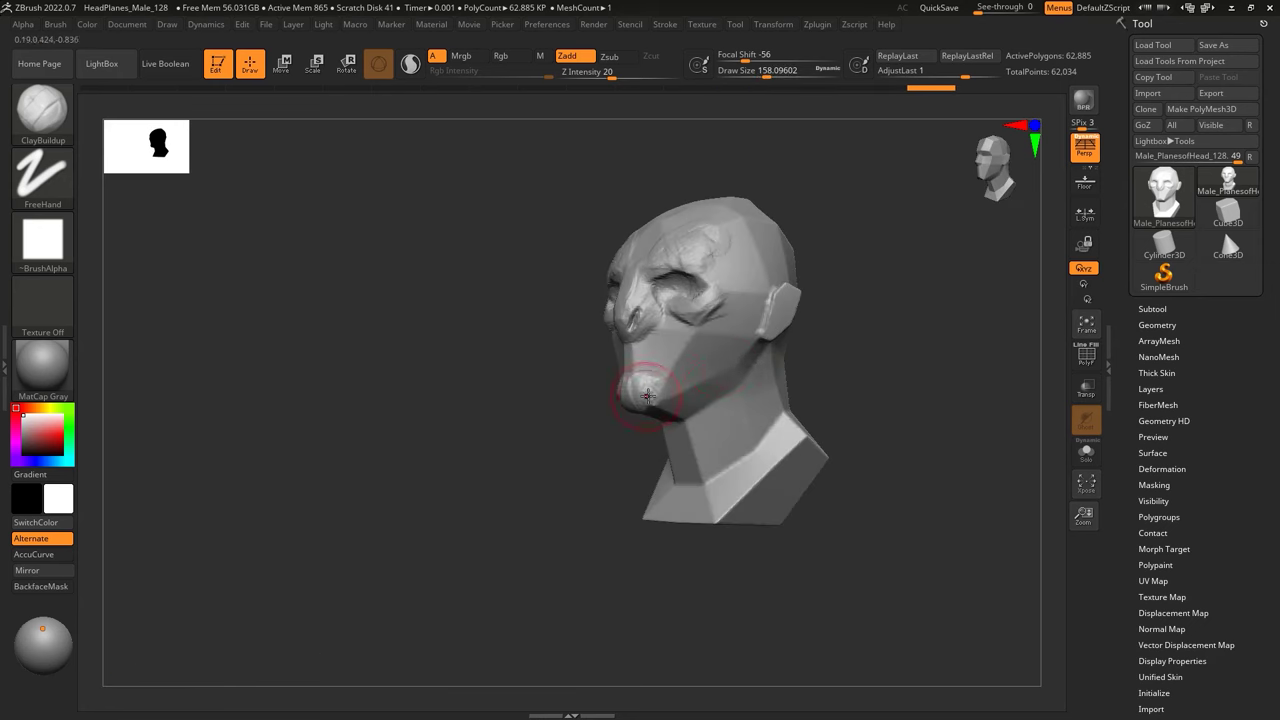
mouse_move(801, 348)
left_mouse_down()
mouse_move(929, 337)
mouse_move(854, 294)
left_mouse_up()
Step: Carve further creases with DamStandard and add more clay with ClayBuildup
key("b")
key("d")
key("s")
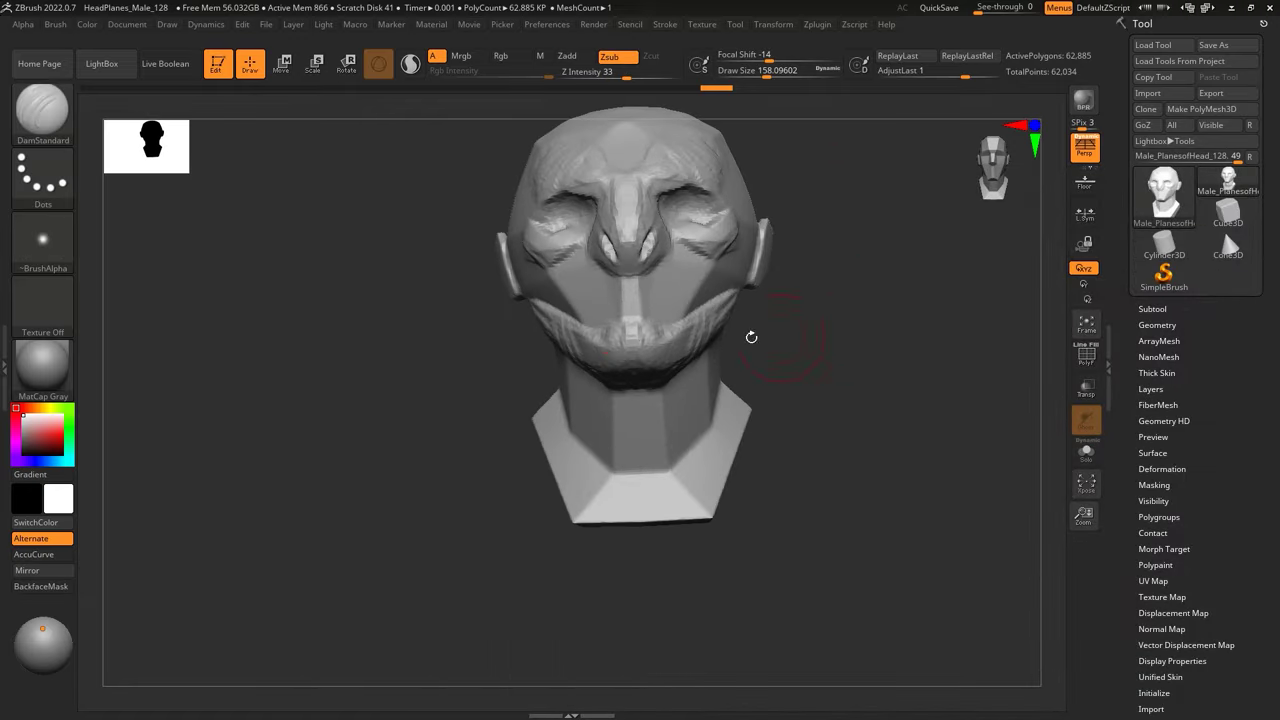
left_click_drag(420, 240, 502, 235)
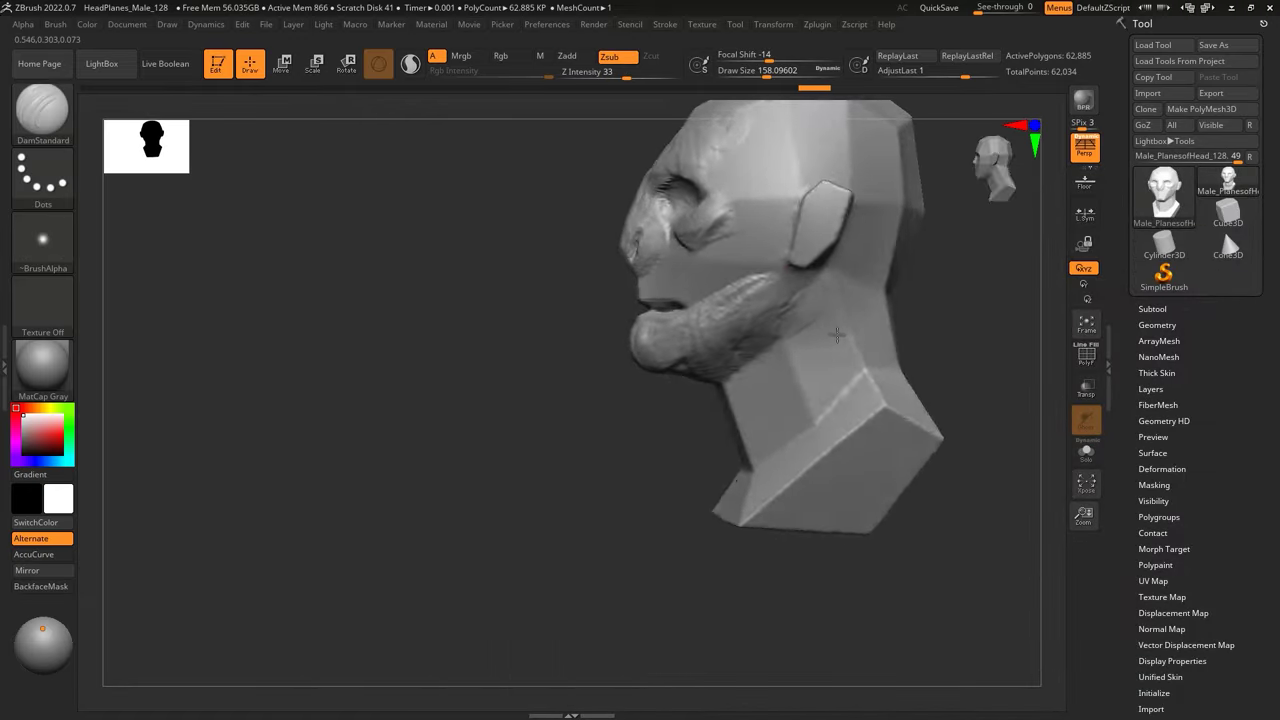
key("b")
key("c")
key("b")
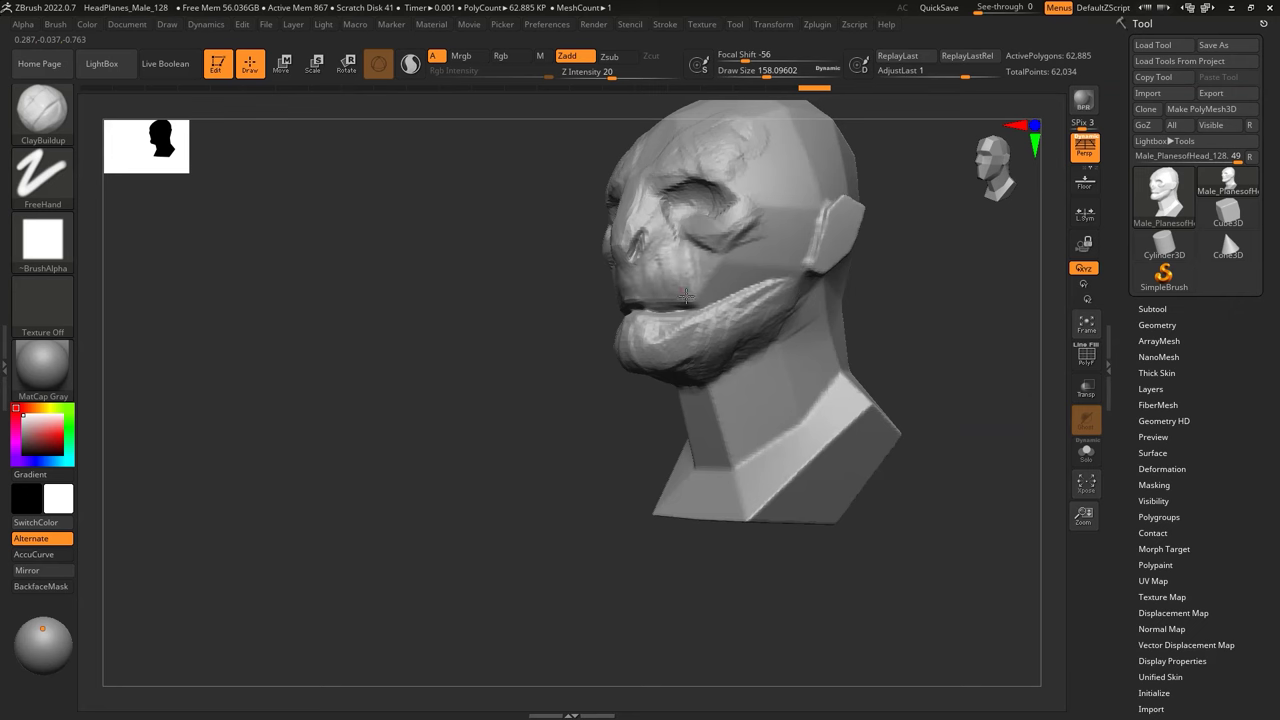
mouse_move(920, 286)
left_mouse_down()
mouse_move(829, 257)
mouse_move(800, 275)
left_mouse_up()
Step: Pull the ears into long pointed tips with an enlarged Move brush
key("b")
key("m")
key("v")
key("space")
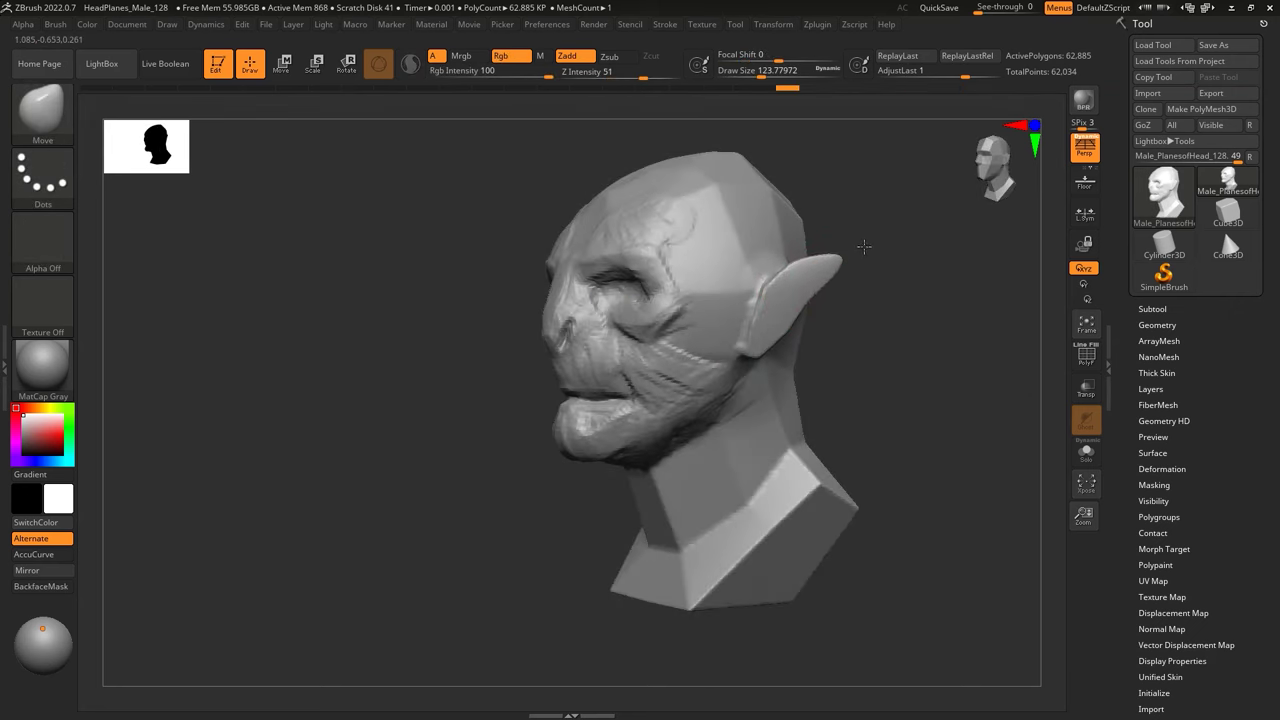
key("space")
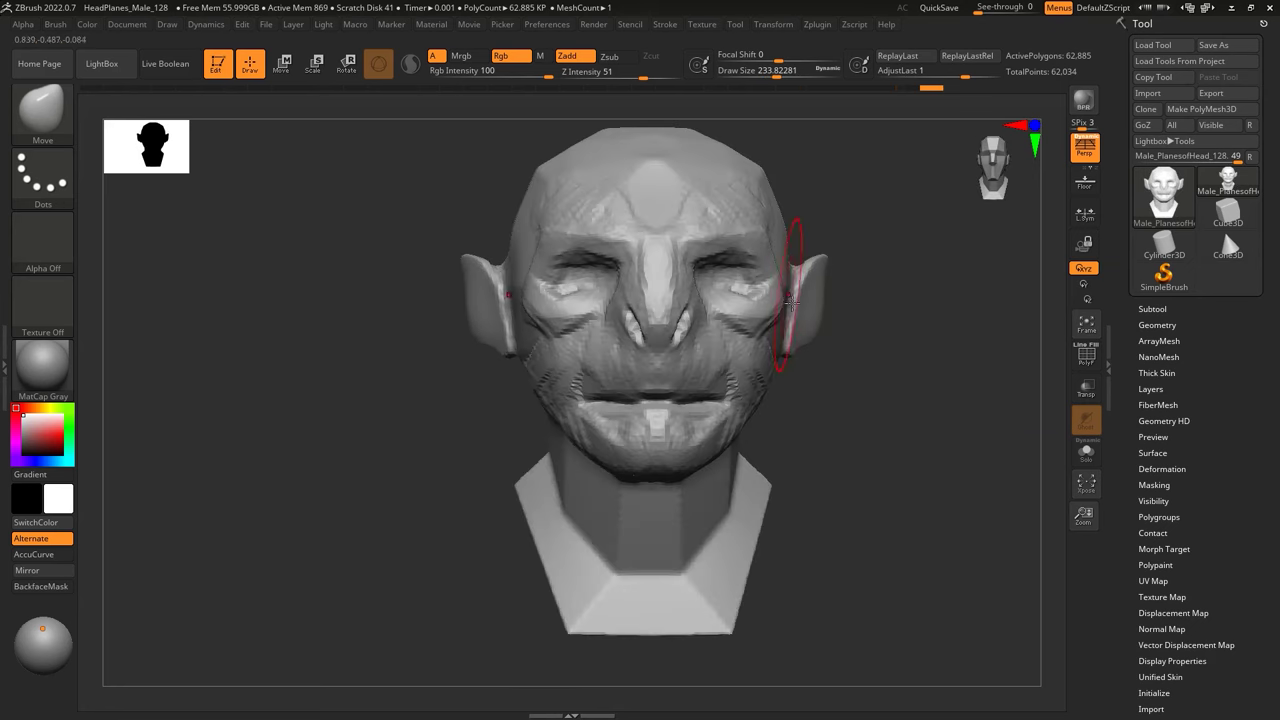
mouse_move(857, 386)
left_mouse_down()
mouse_move(848, 265)
mouse_move(706, 296)
left_mouse_up()
key("space")
key("b")
key("t")
key("d")
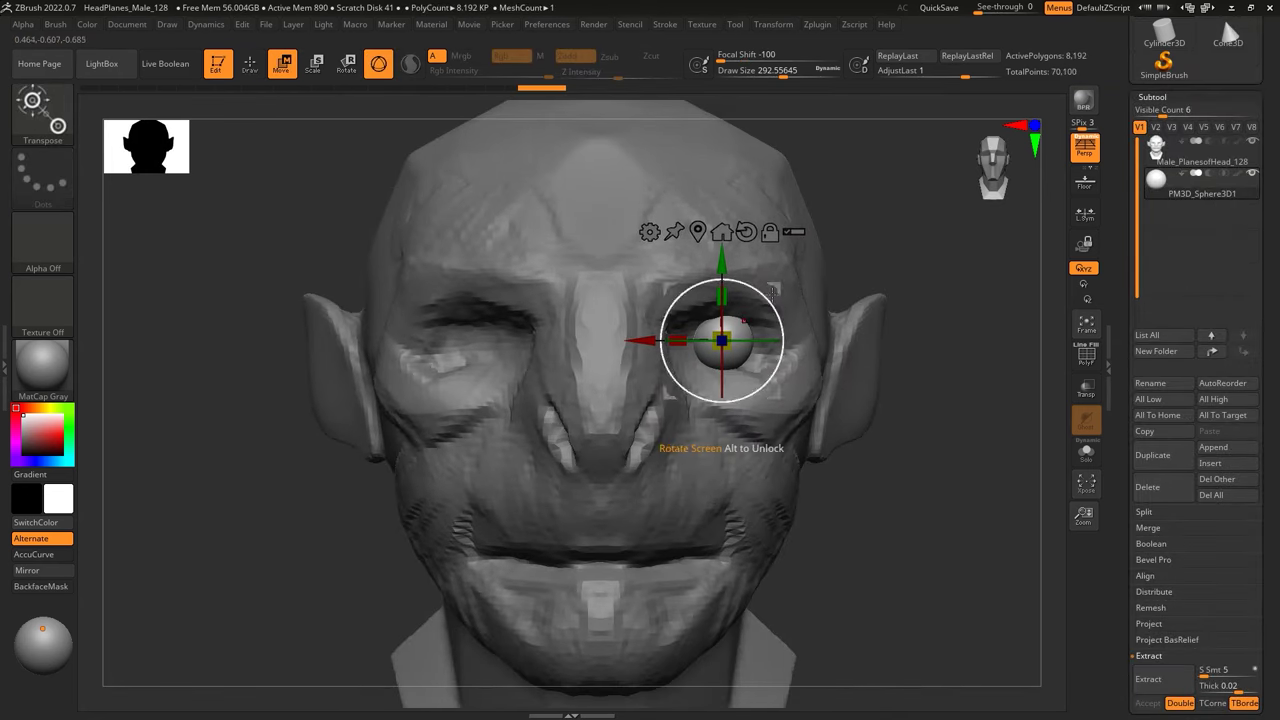
Step: Nudge the eye sphere into its socket and mirror it to the other socket
left_click_drag(772, 291, 763, 287)
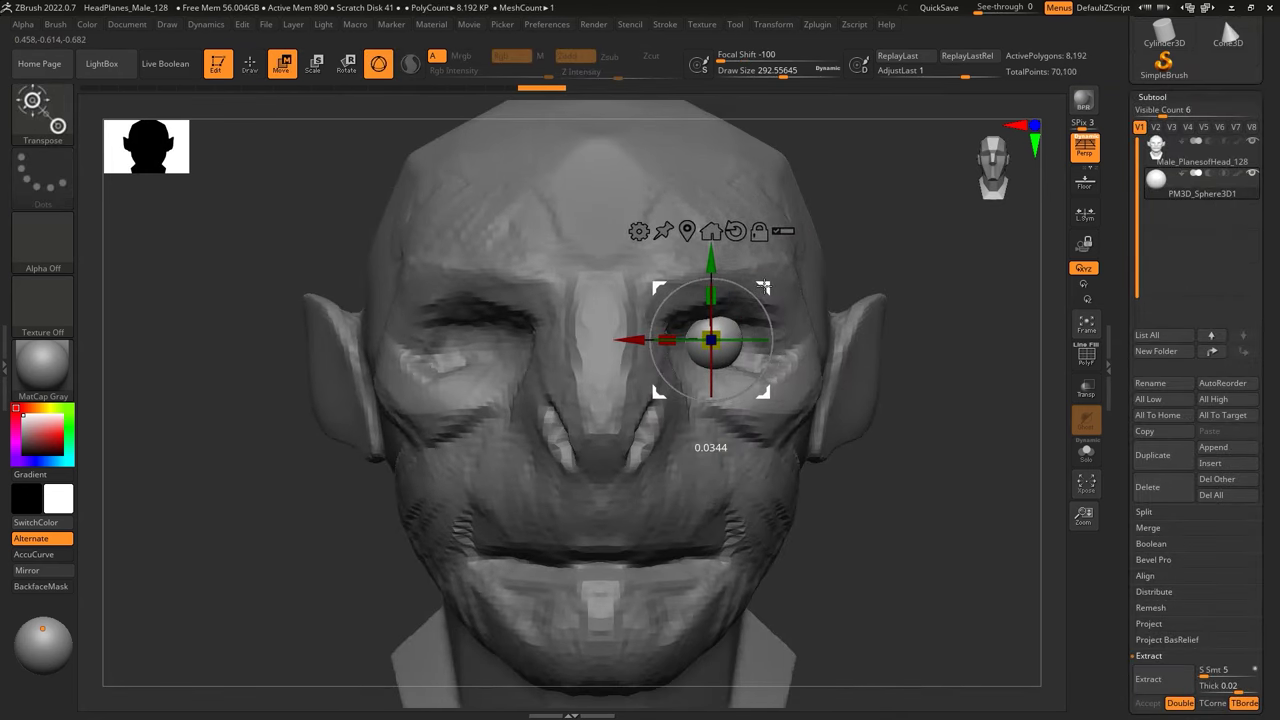
left_click(57, 570)
left_click(554, 342)
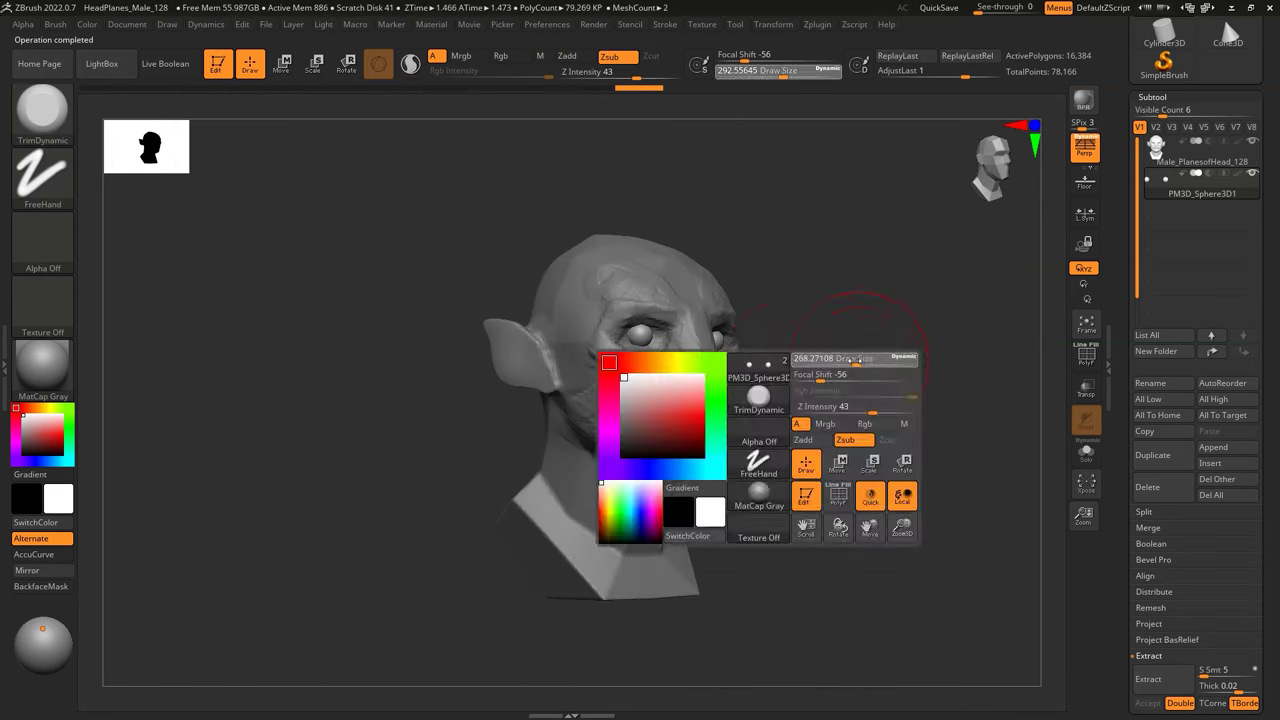
Step: Build up the face around the eyes with ClayBuildup, checking front, profile and three-quarter views
key("b")
key("c")
key("b")
left_click_drag(720, 200, 645, 201)
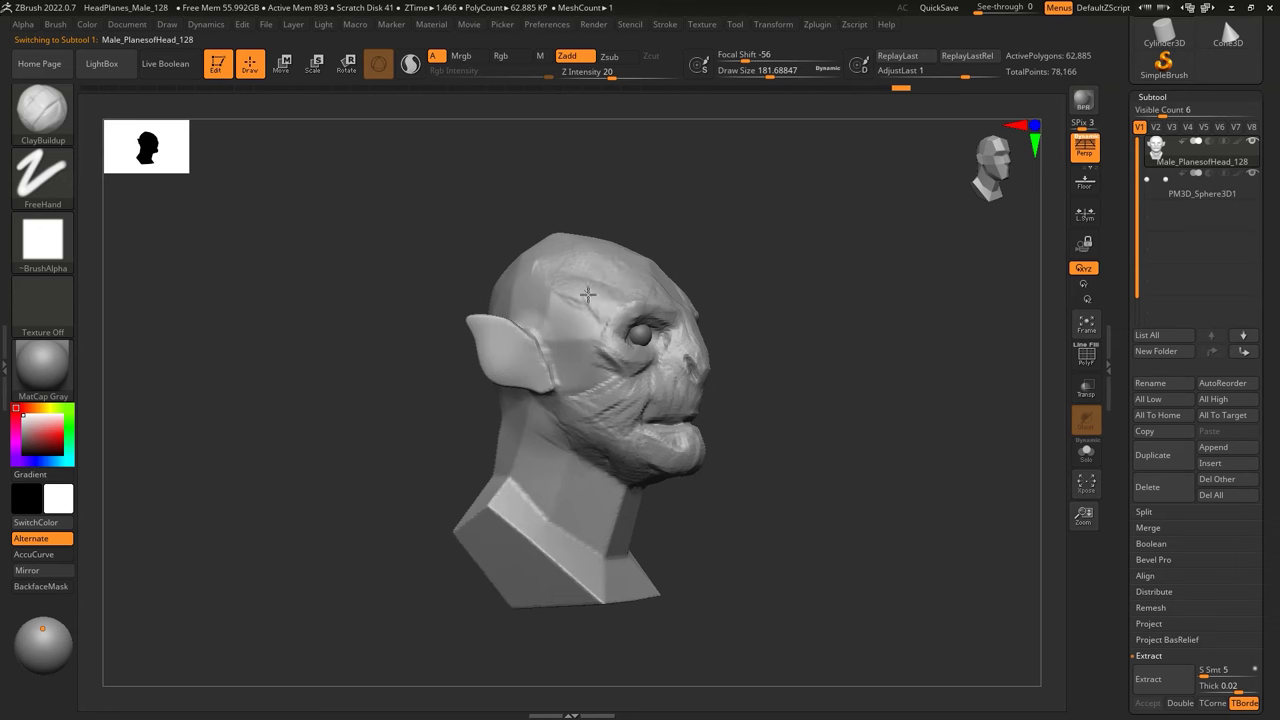
left_click_drag(640, 210, 774, 214)
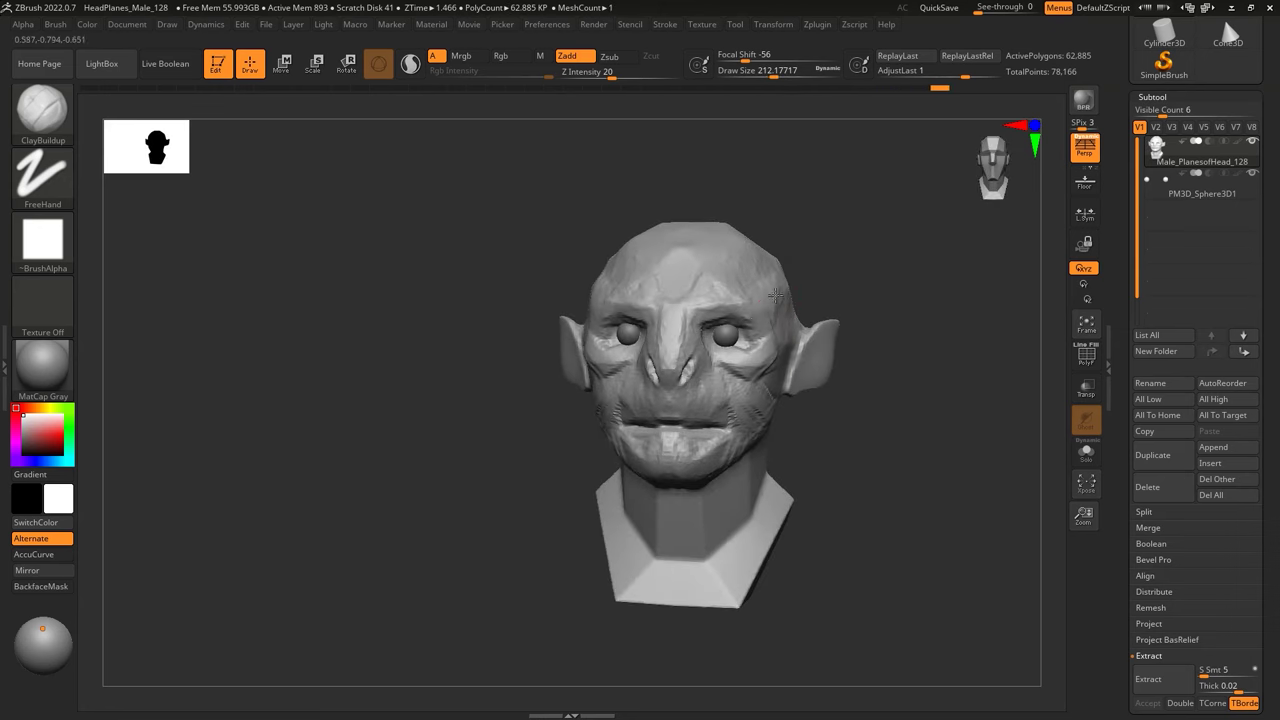
mouse_move(853, 220)
left_mouse_down()
mouse_move(655, 327)
mouse_move(677, 326)
left_mouse_up()
key("space")
key("b")
key("c")
key("b")
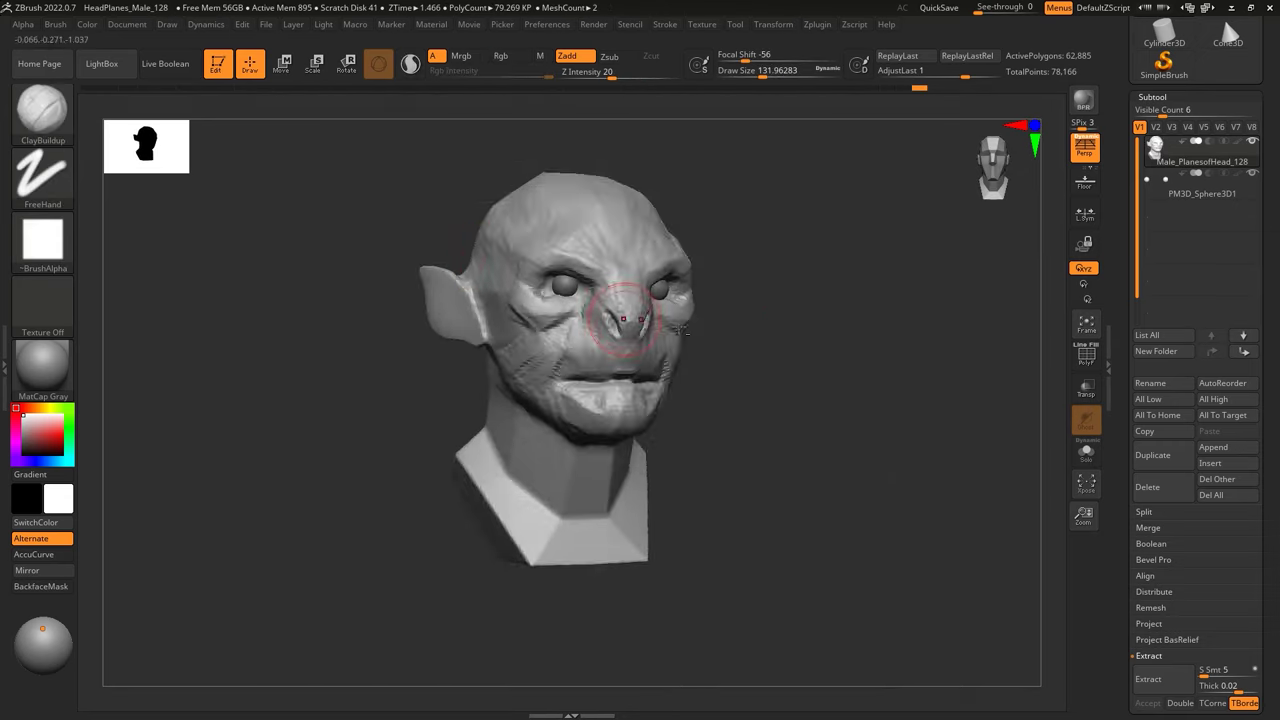
left_click_drag(758, 348, 610, 343)
left_click_drag(735, 345, 626, 378)
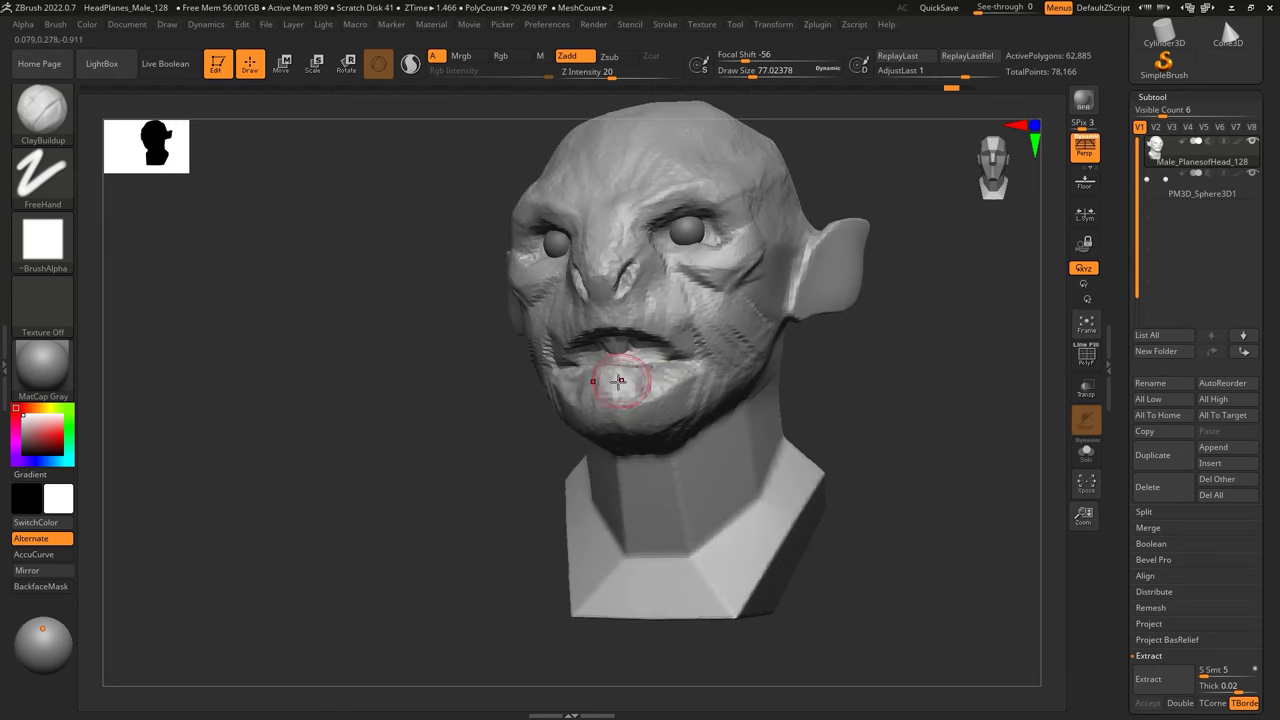
left_click_drag(706, 354, 909, 354)
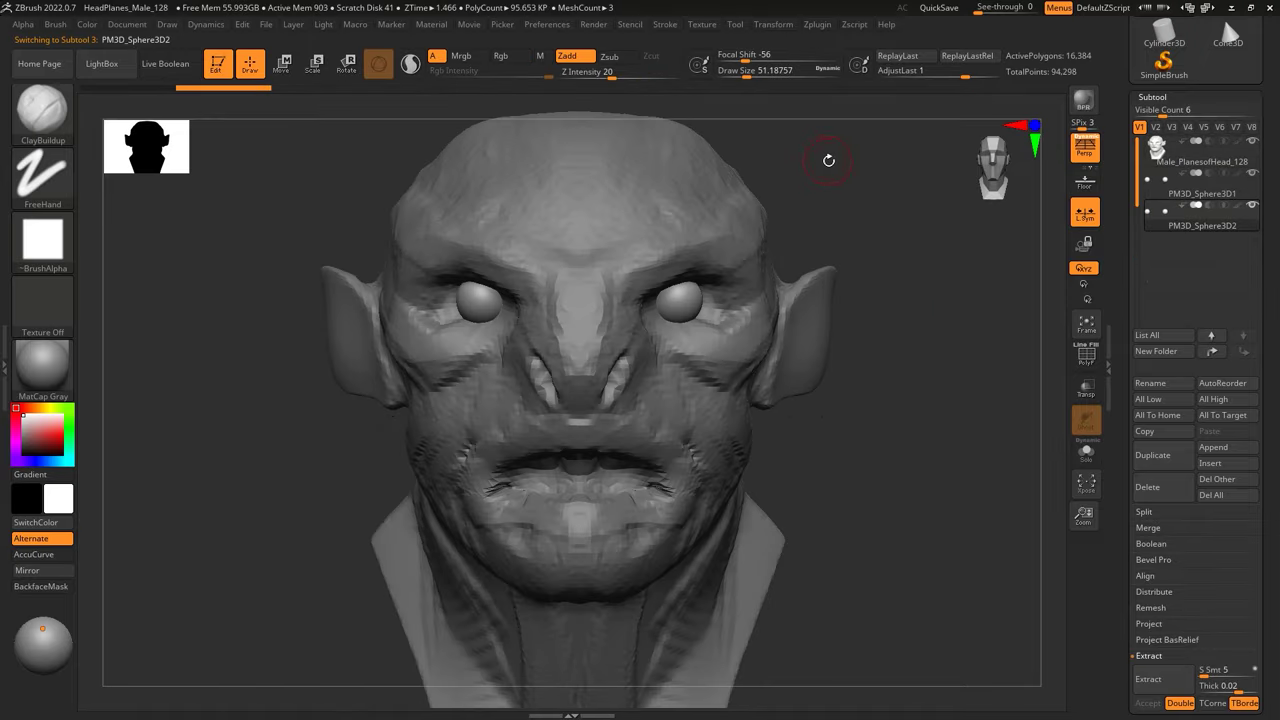
Step: Shrink the ClayBuildup brush and shape the eyelid around the right eye
key("s")
left_click_drag(828, 160, 780, 160)
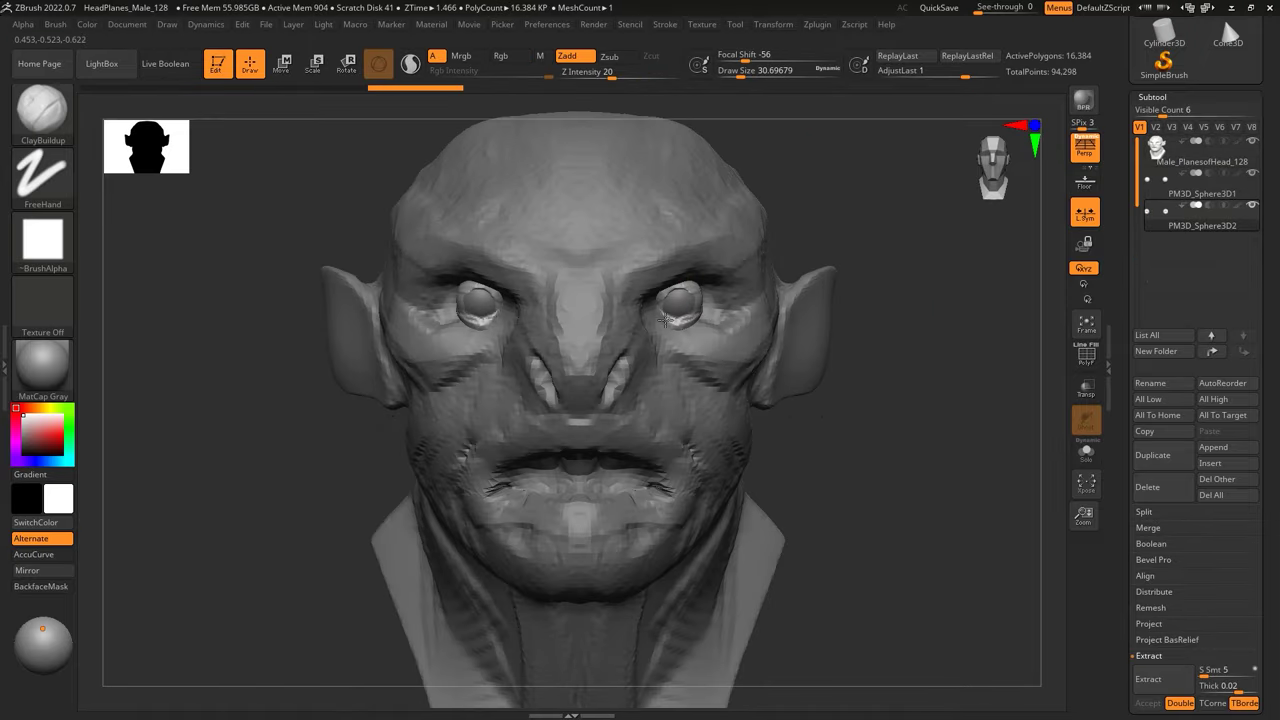
key("space")
left_click_drag(700, 318, 720, 298)
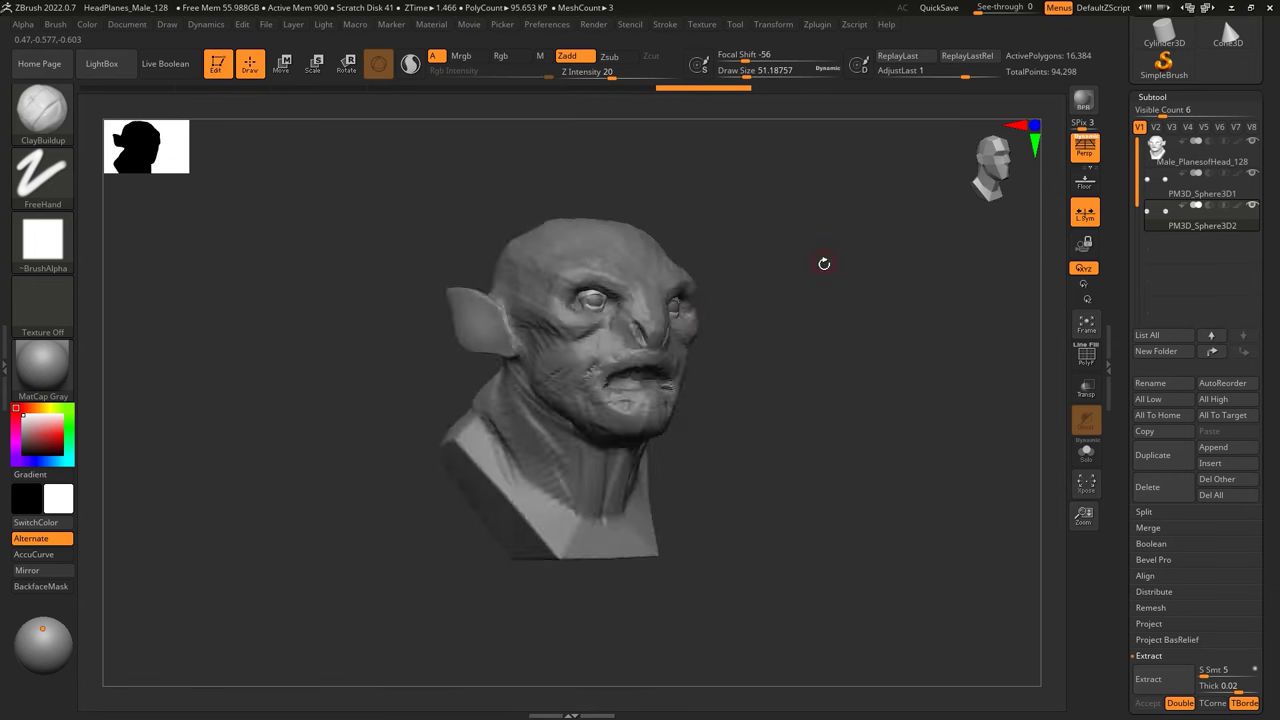
left_click_drag(823, 260, 800, 256)
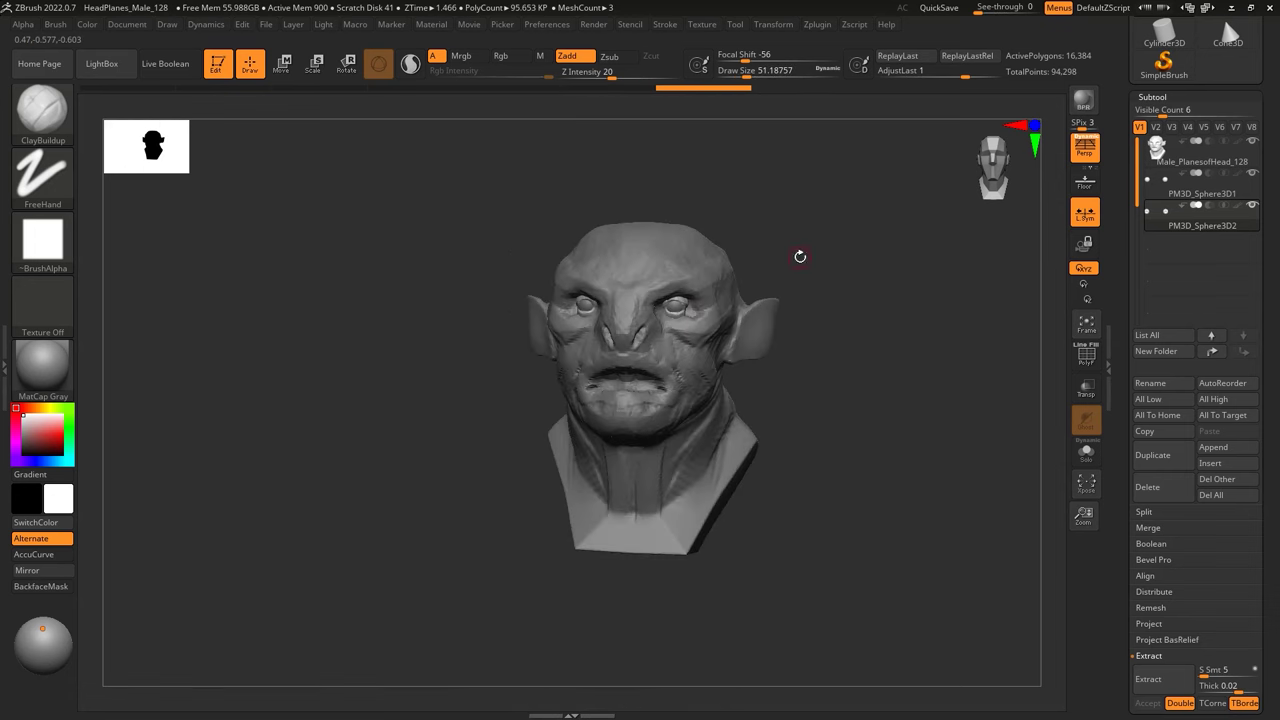
left_click_drag(863, 337, 871, 471)
key("b")
key("s")
left_click(461, 205)
key("space")
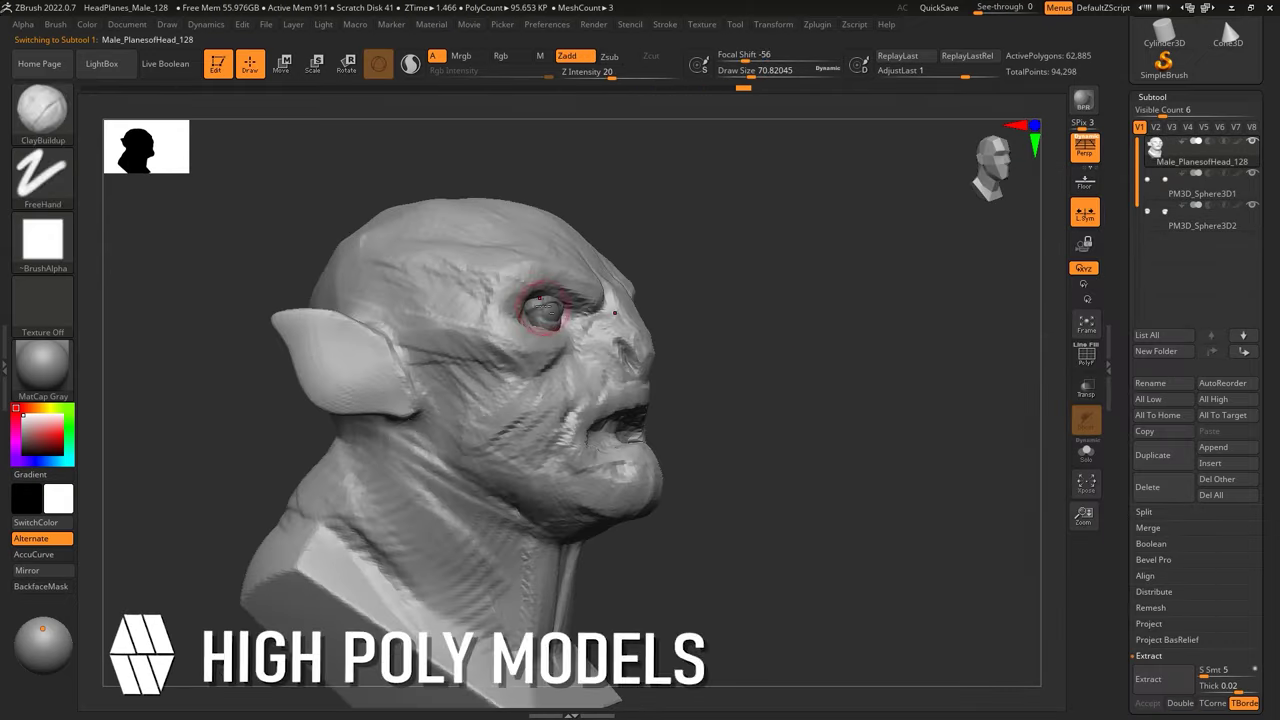
Step: Make the PM3D_Sphere3D2 subtool active and select the Pinch brush
left_click(541, 310, "alt")
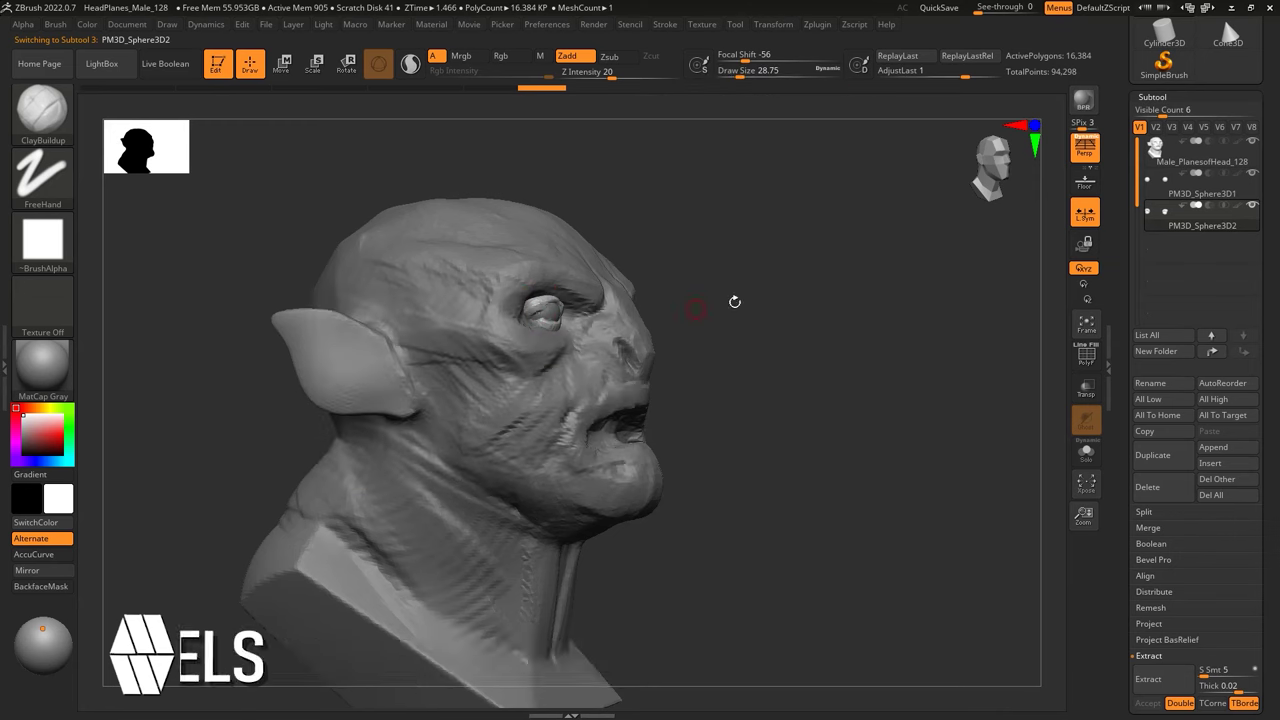
mouse_move(850, 310)
left_mouse_down()
mouse_move(890, 322)
mouse_move(737, 277)
left_mouse_up()
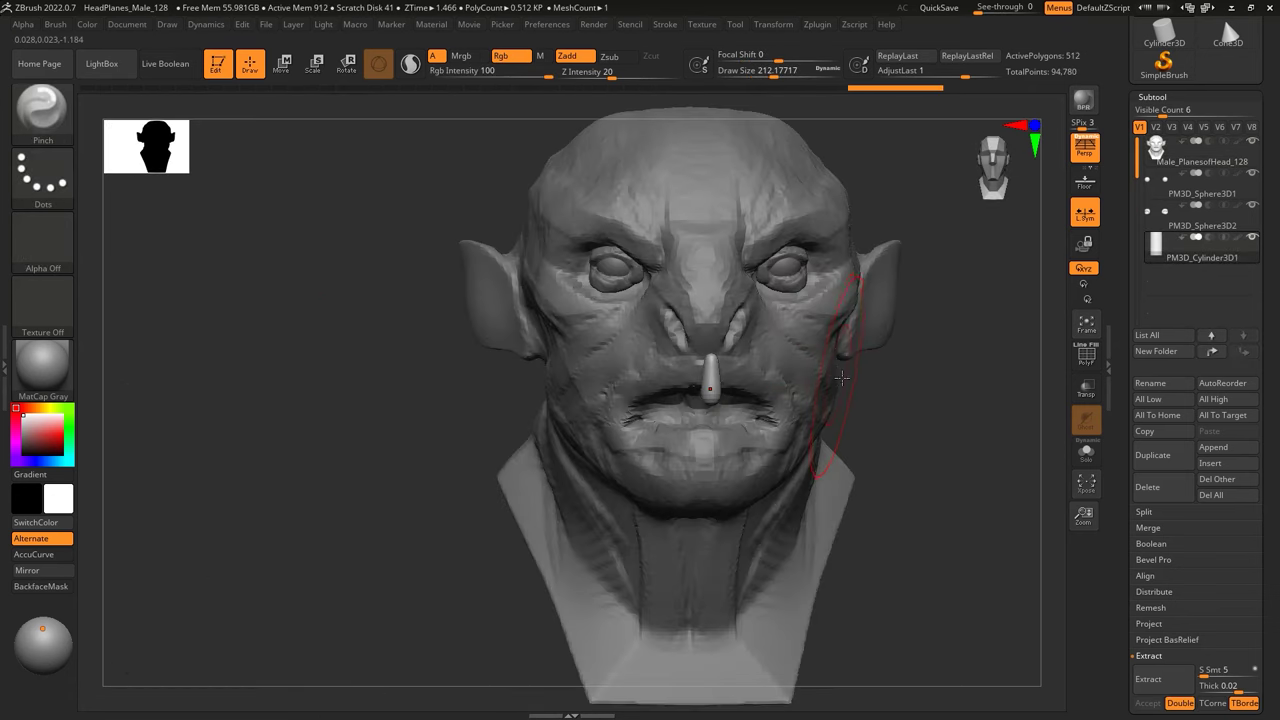
key("b")
key("p")
key("i")
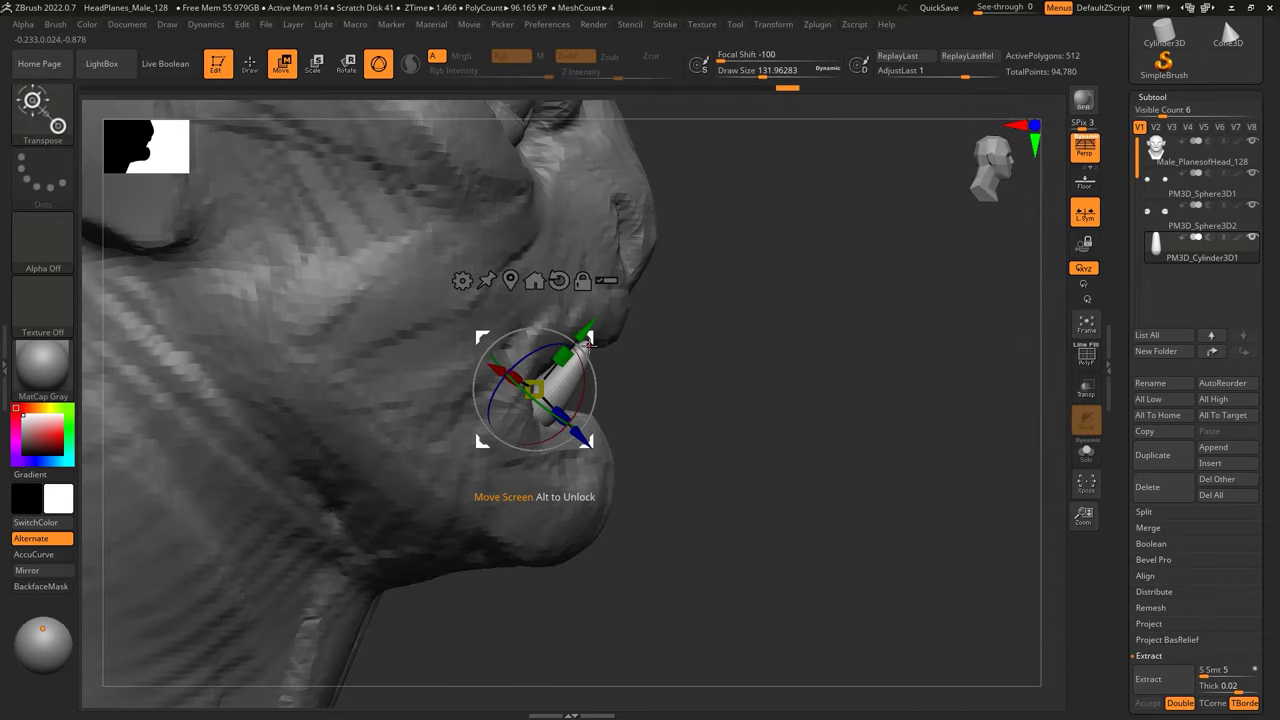
Step: Move the tusk cylinder into the mouth with Transpose, then pick ClayBuildup
left_click_drag(583, 334, 603, 352)
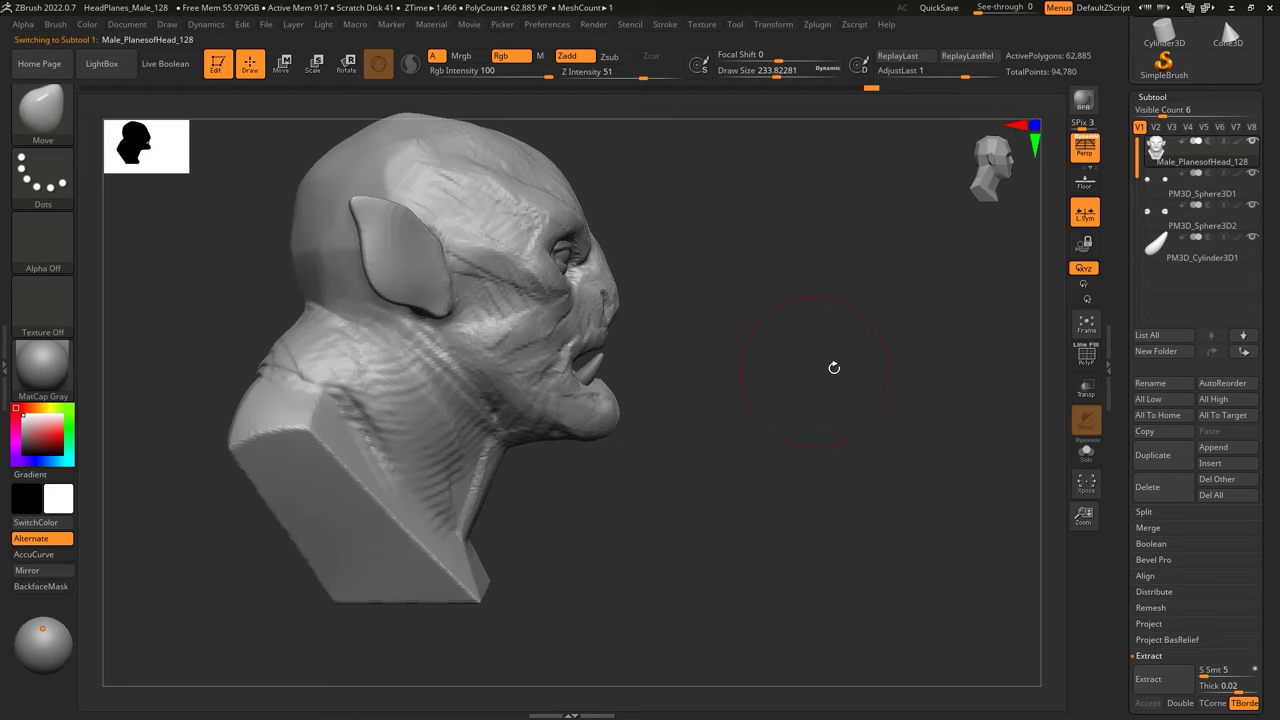
left_click_drag(834, 368, 738, 377, "shift")
left_click_drag(654, 418, 733, 390)
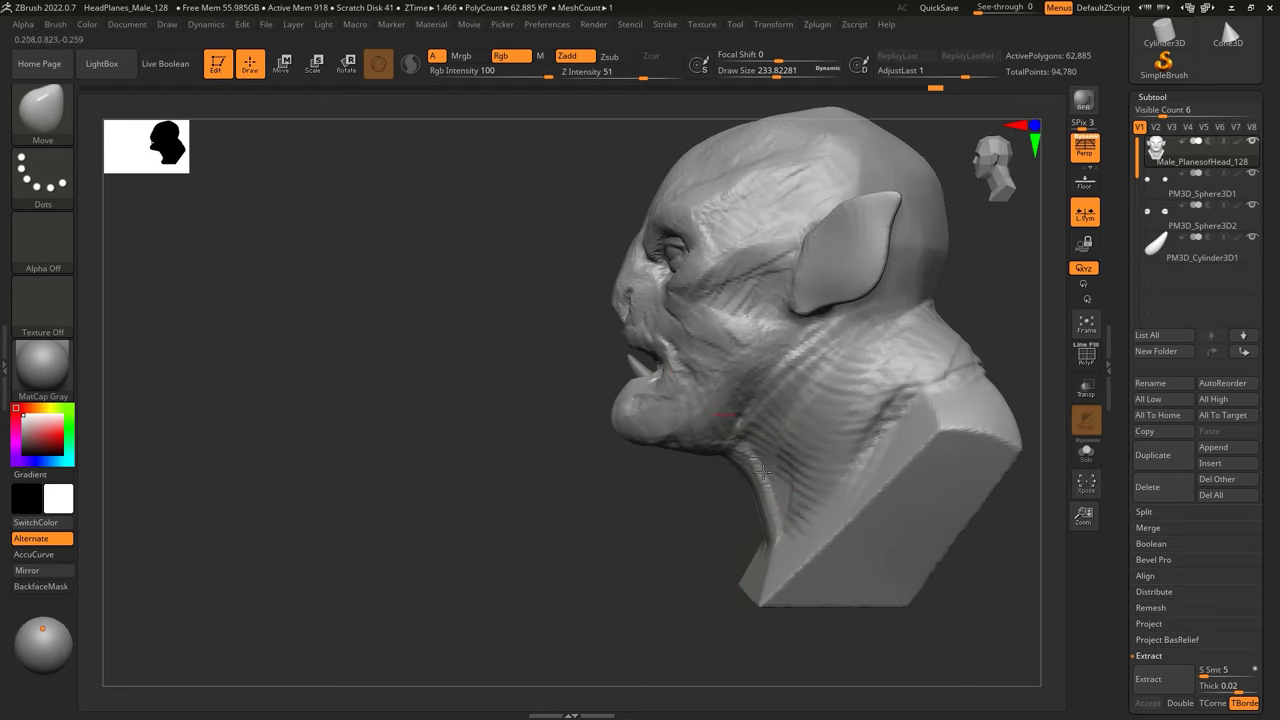
left_click_drag(762, 472, 951, 383)
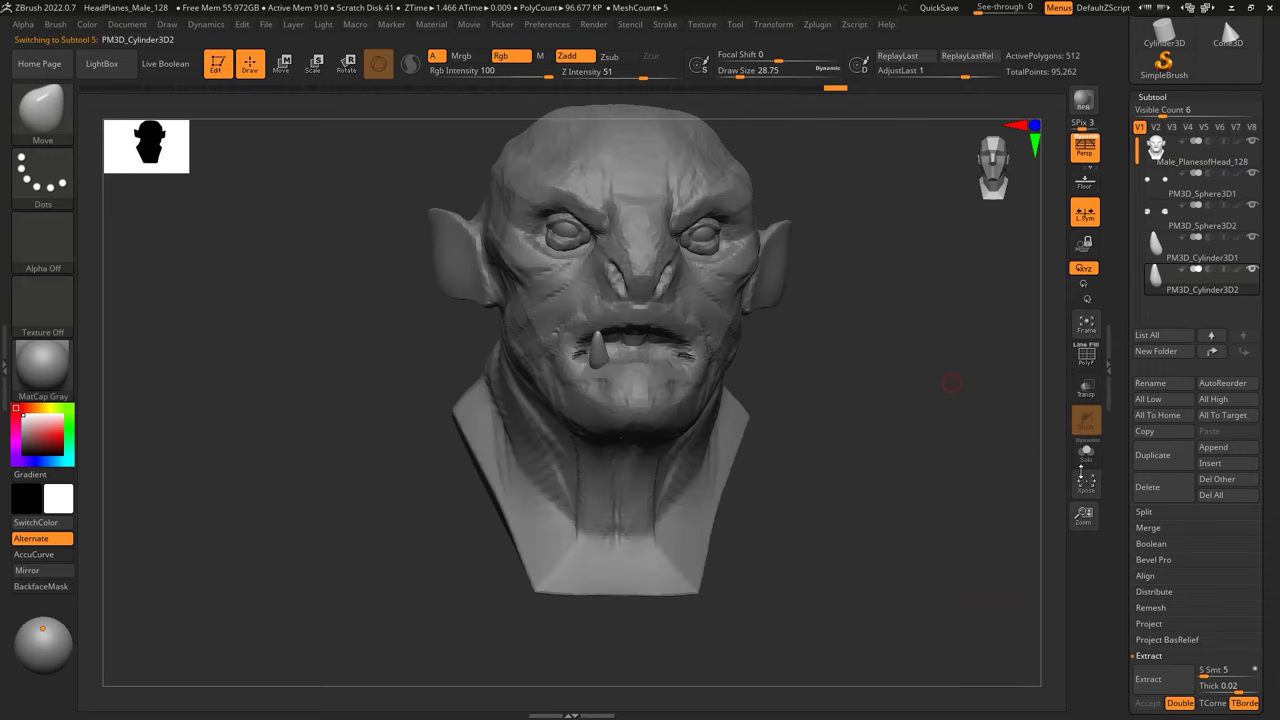
key("w")
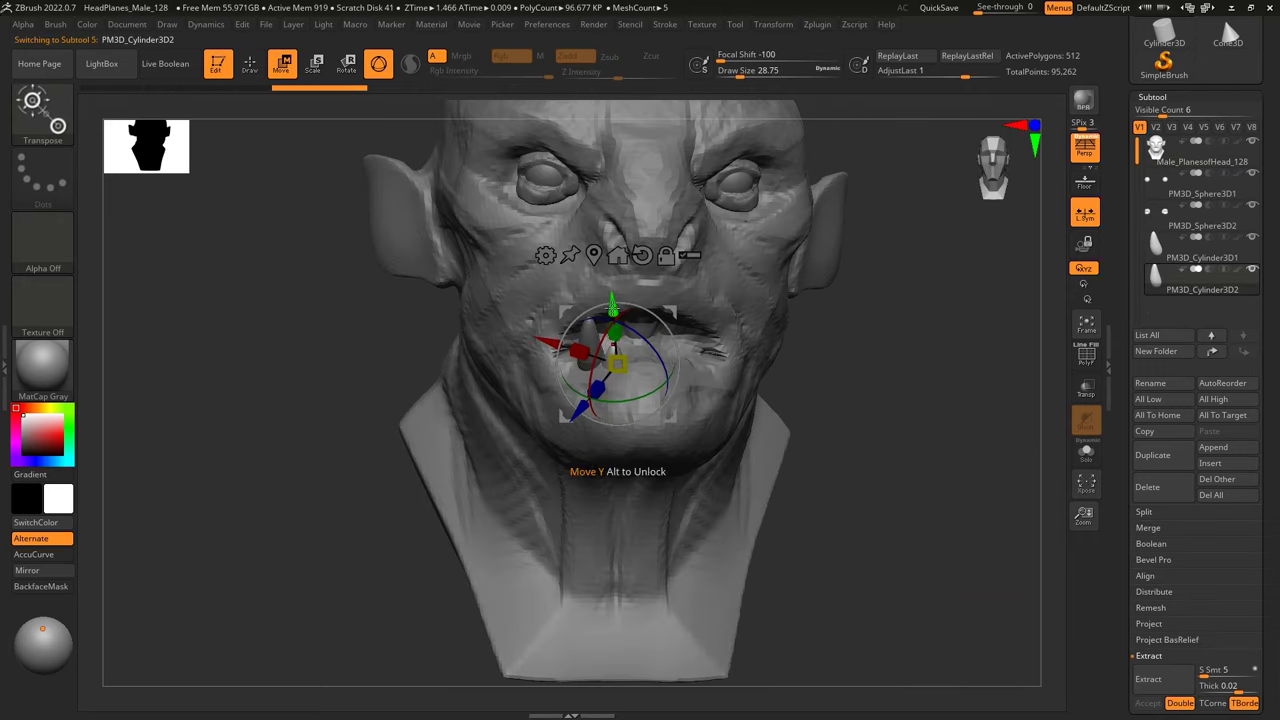
left_click_drag(880, 400, 720, 304)
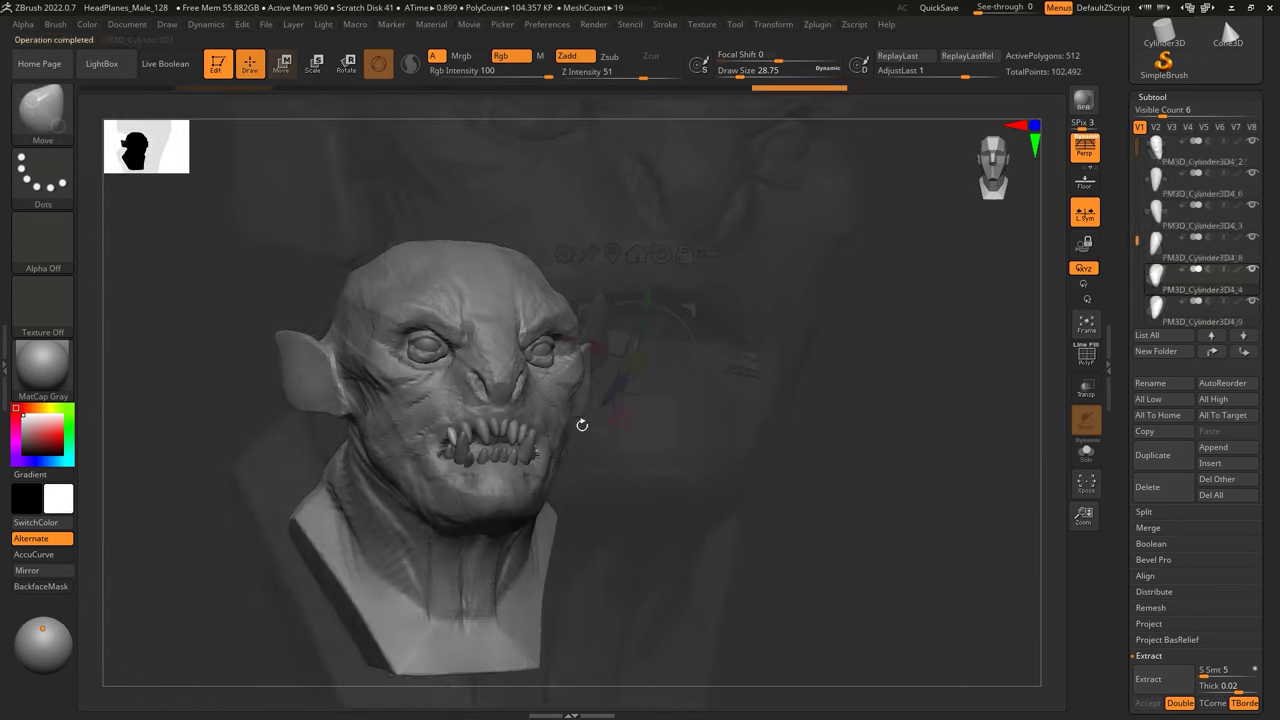
key("b")
key("c")
key("b")
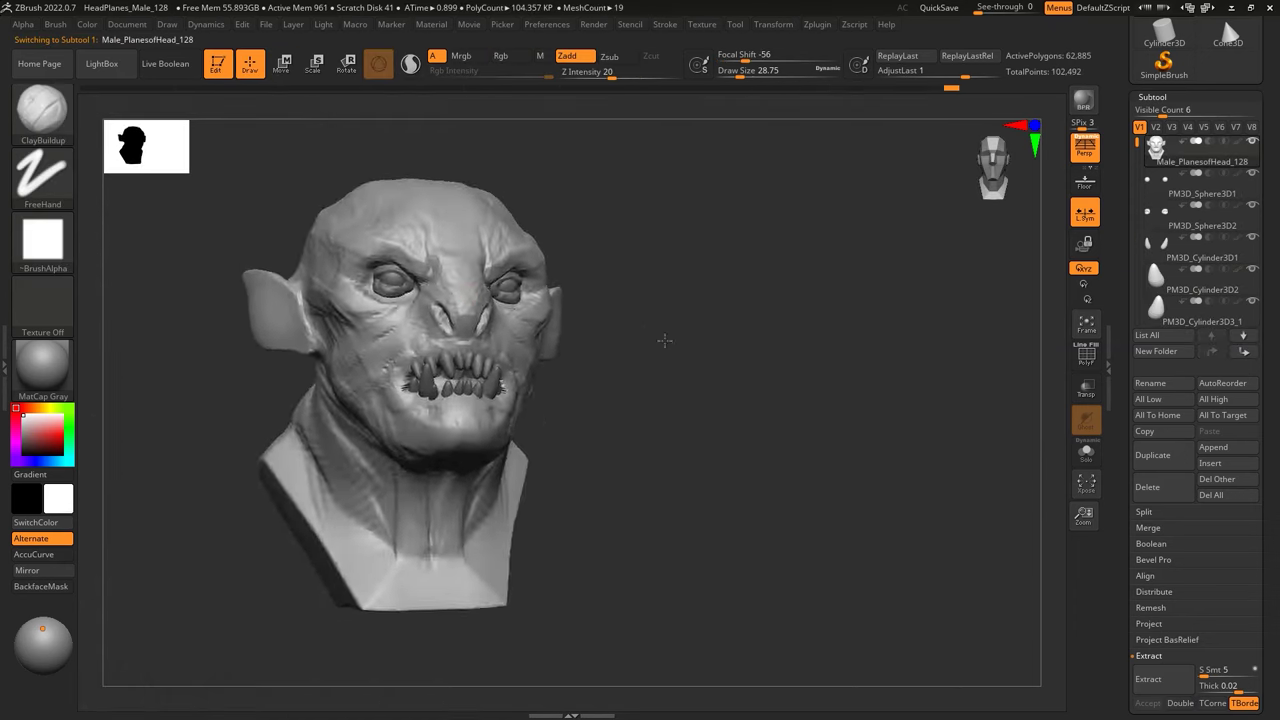
left_click_drag(663, 325, 498, 330, "shift")
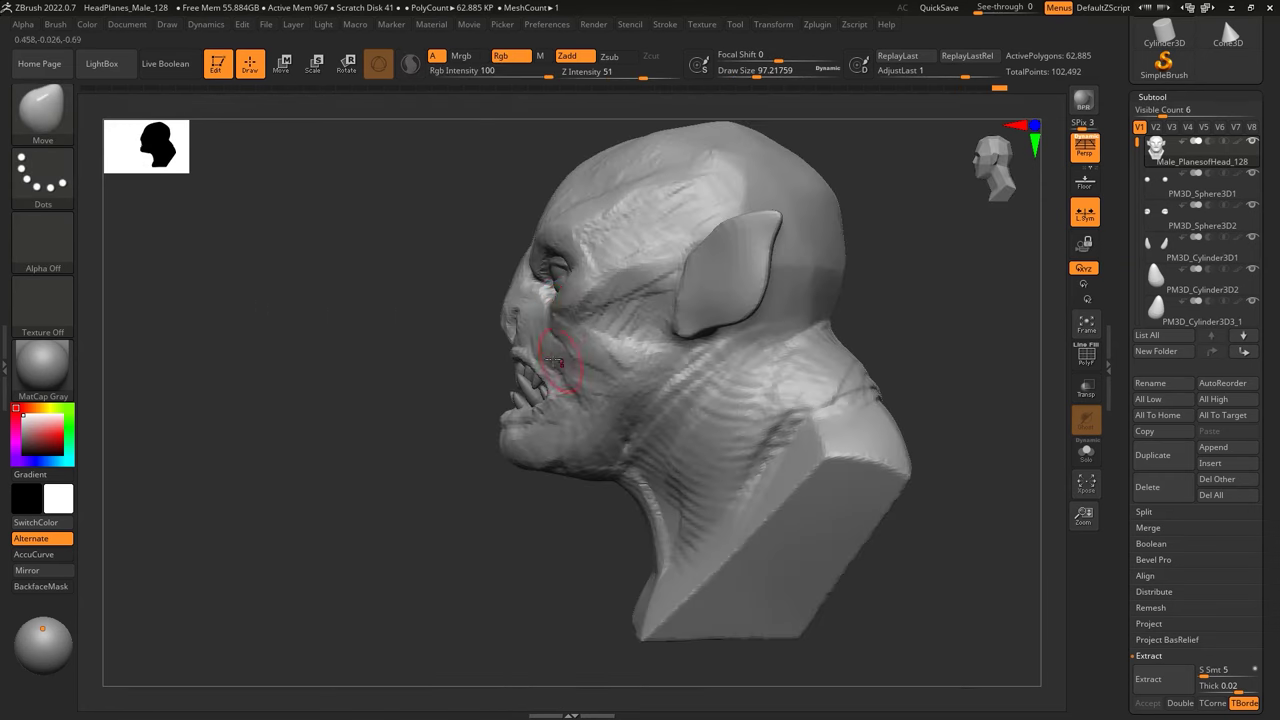
Step: Mask around the mouth with MaskPen, then rework the lips with a smaller ClayBuildup brush
key("b")
key("m")
key("p")
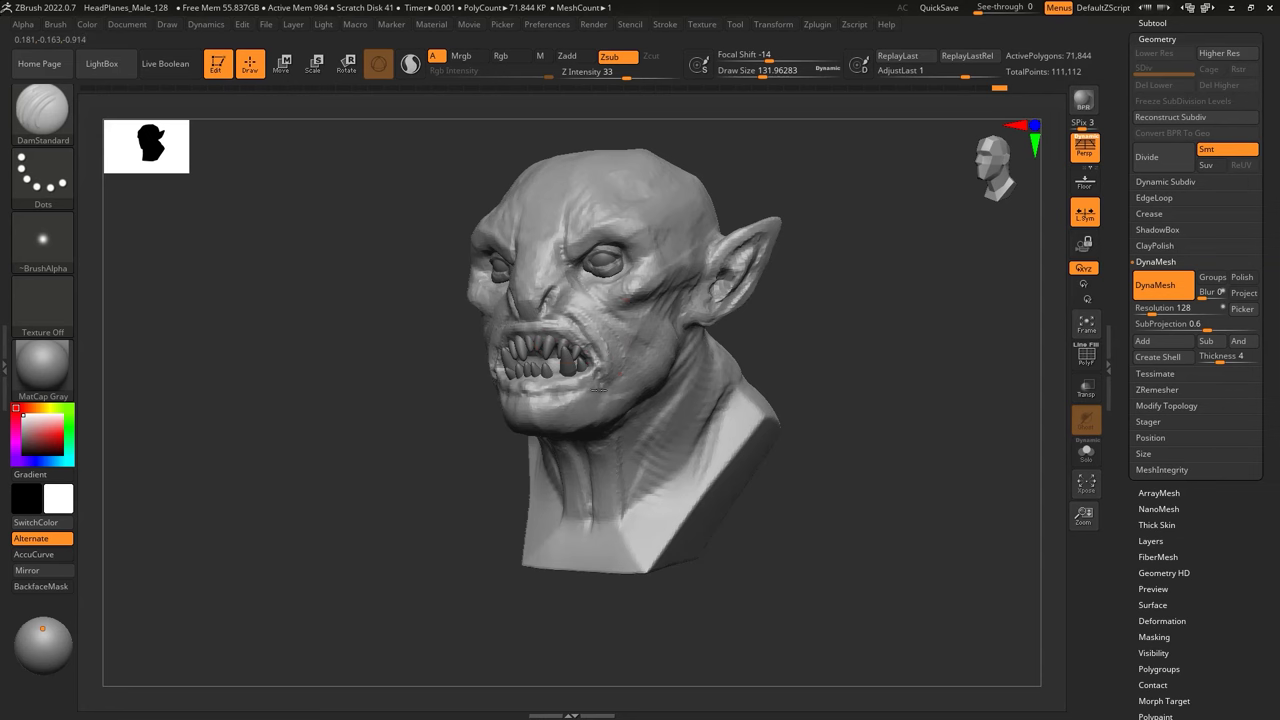
key("b")
key("c")
key("b")
key("bracketleft")
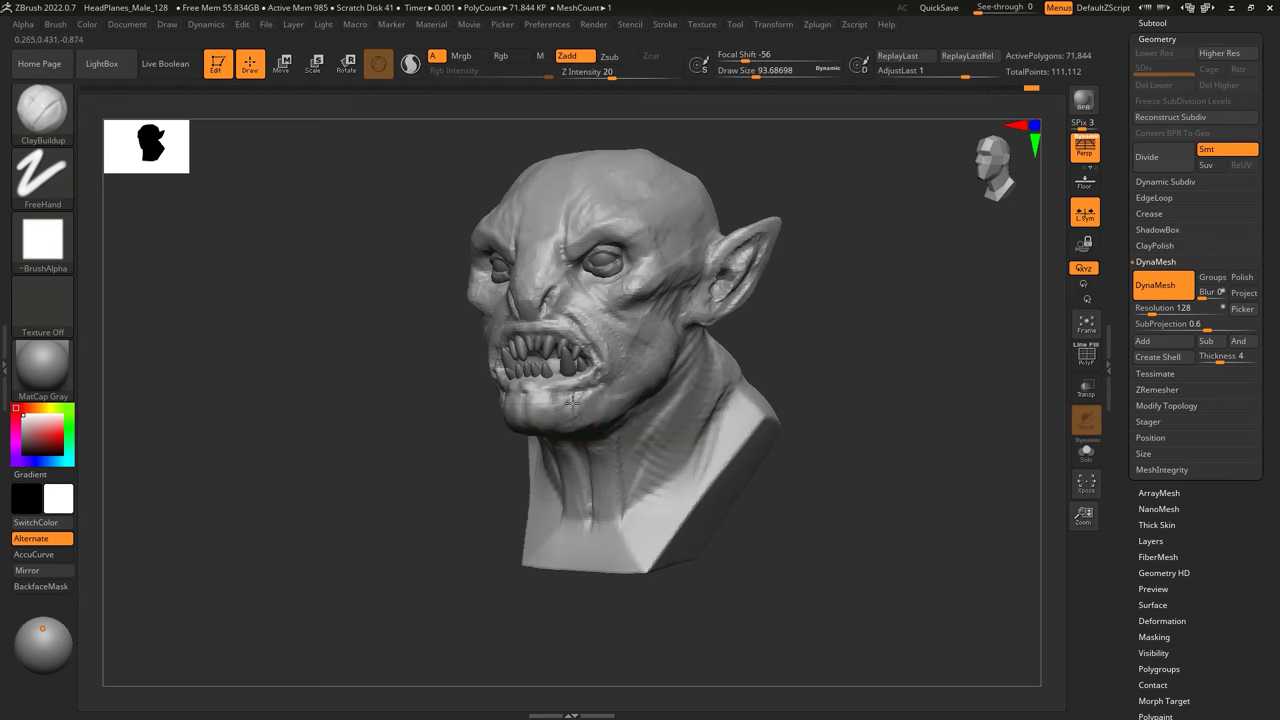
mouse_move(796, 340)
left_mouse_down("shift")
mouse_move(817, 420)
mouse_move(678, 468)
left_mouse_up("shift")
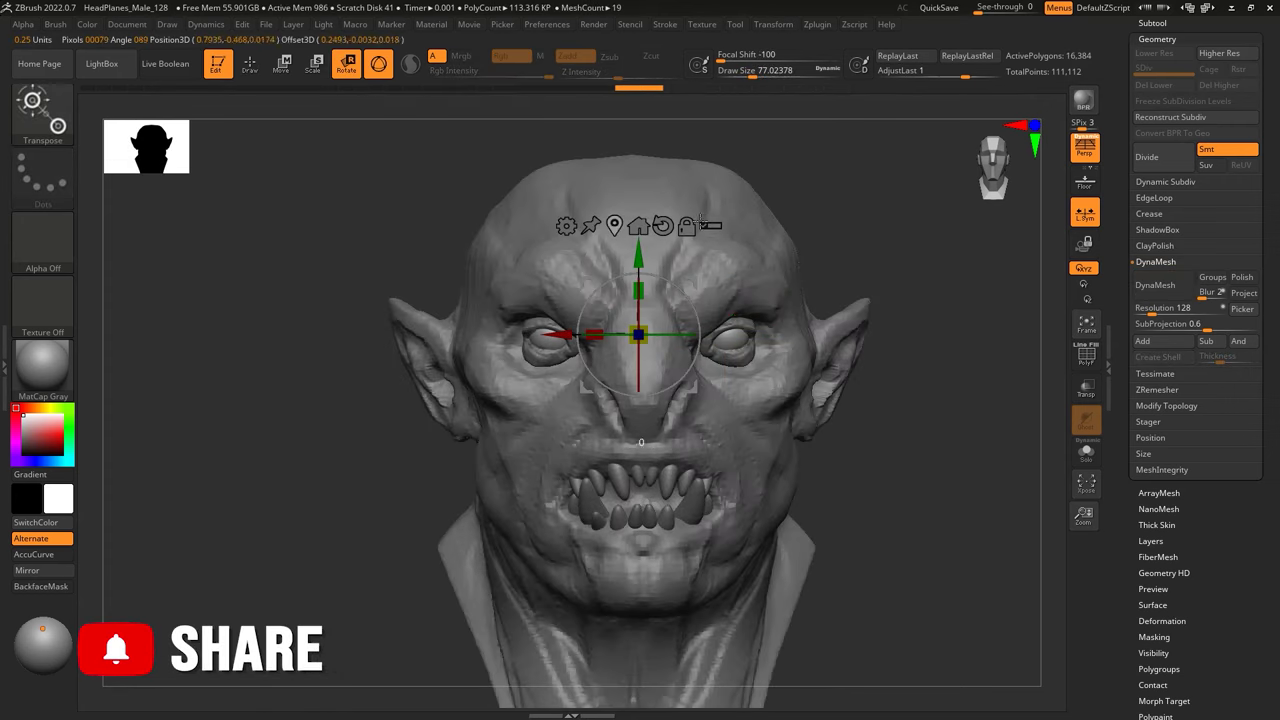
Step: Push and pull the face shape with the Move brush from several angles
left_click_drag(760, 310, 779, 289)
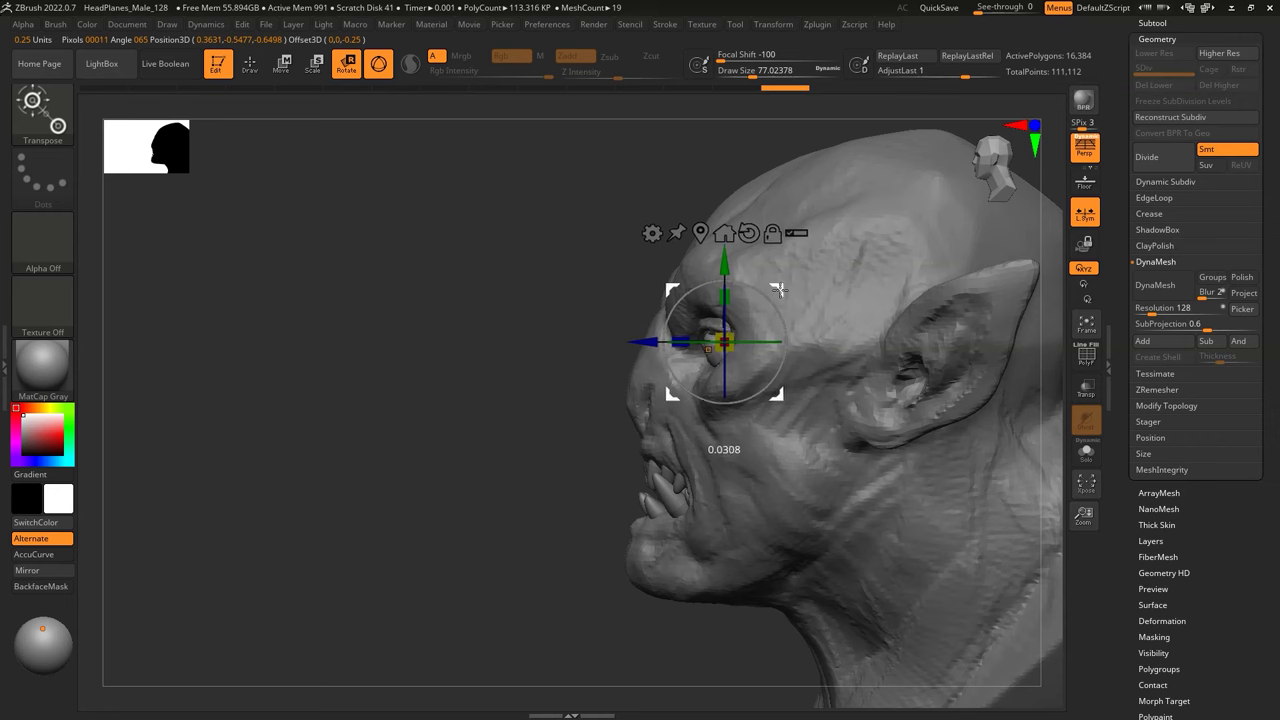
key("b")
key("m")
key("v")
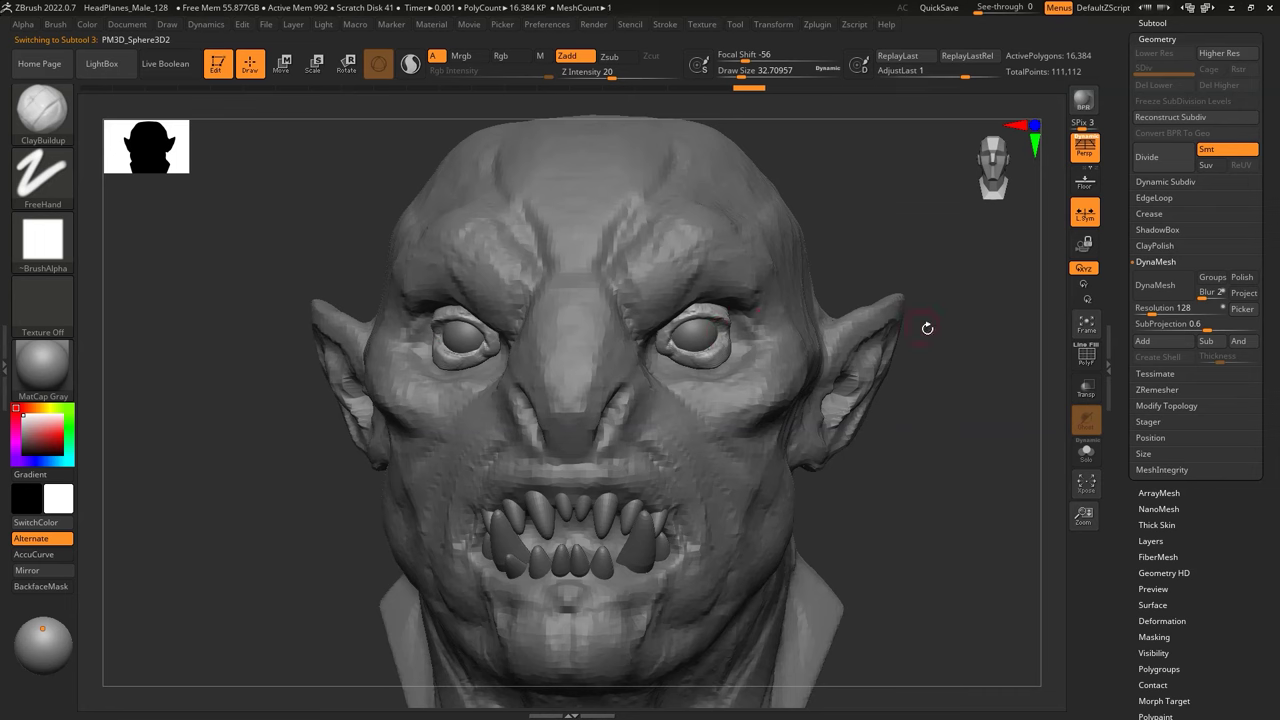
mouse_move(833, 267)
left_mouse_down()
mouse_move(873, 243)
mouse_move(695, 325)
left_mouse_up()
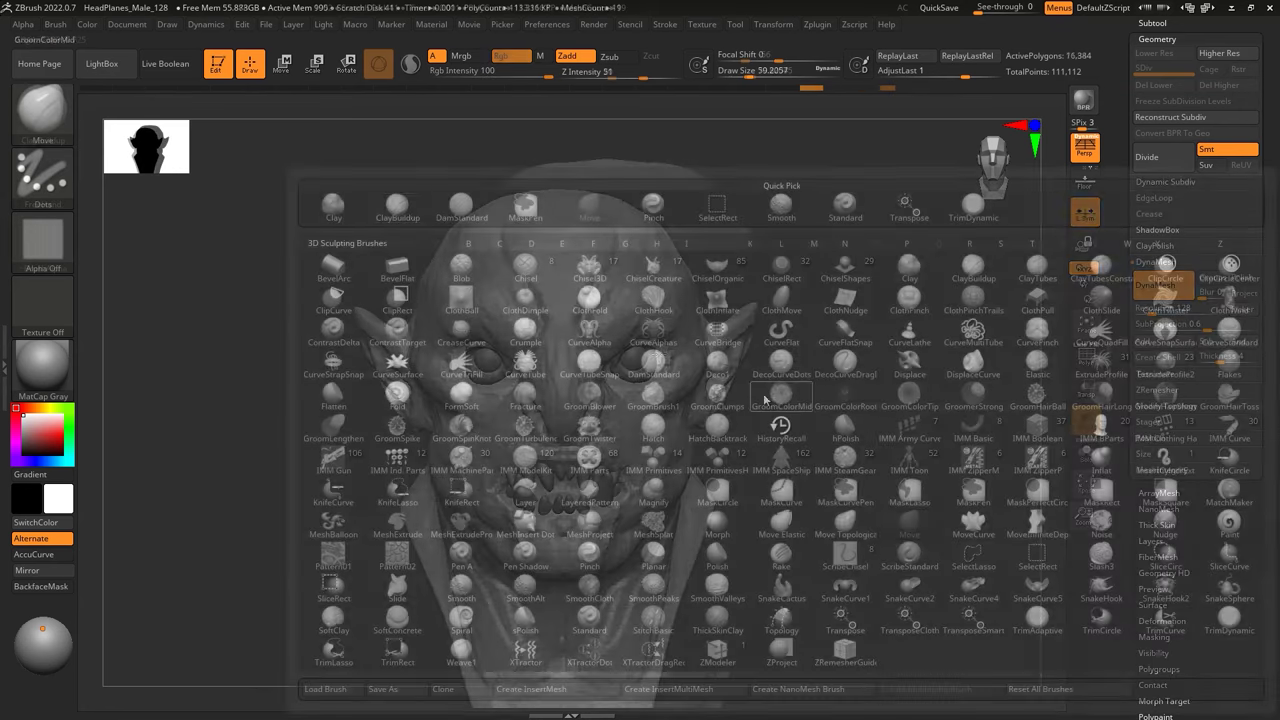
left_click_drag(837, 389, 664, 366)
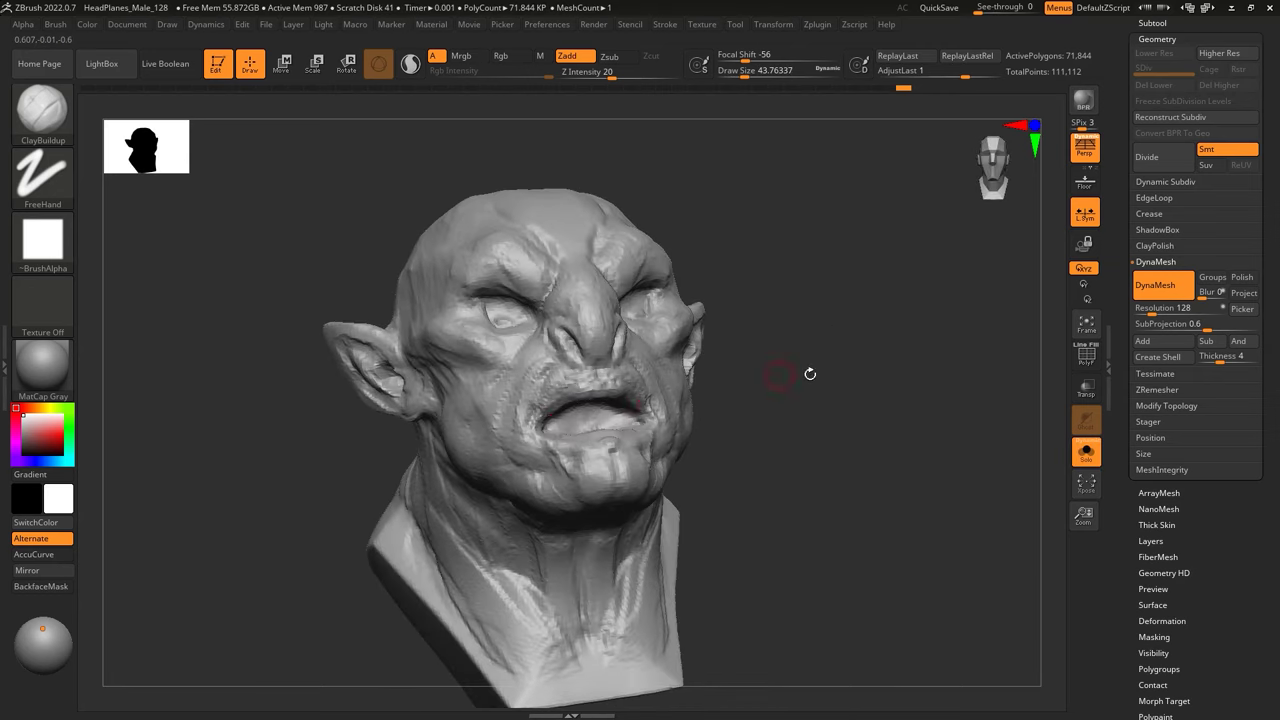
left_click_drag(810, 373, 681, 402)
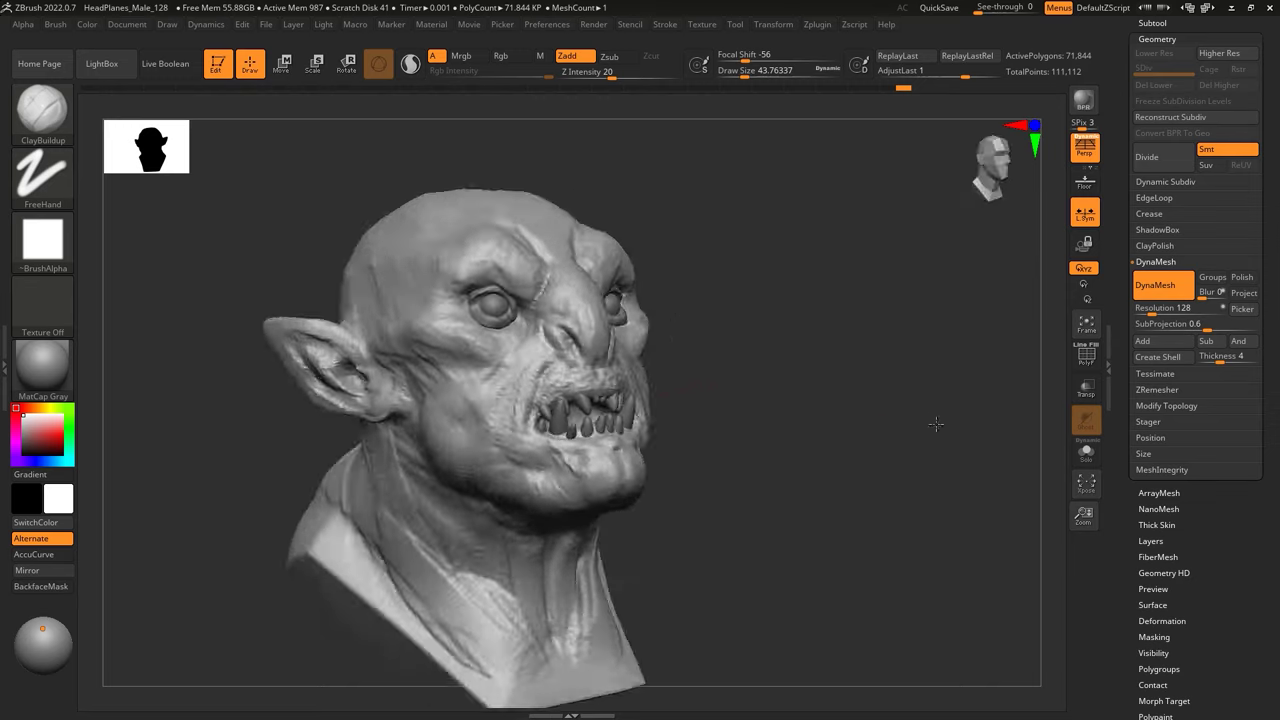
right_click_drag(631, 380, 718, 393)
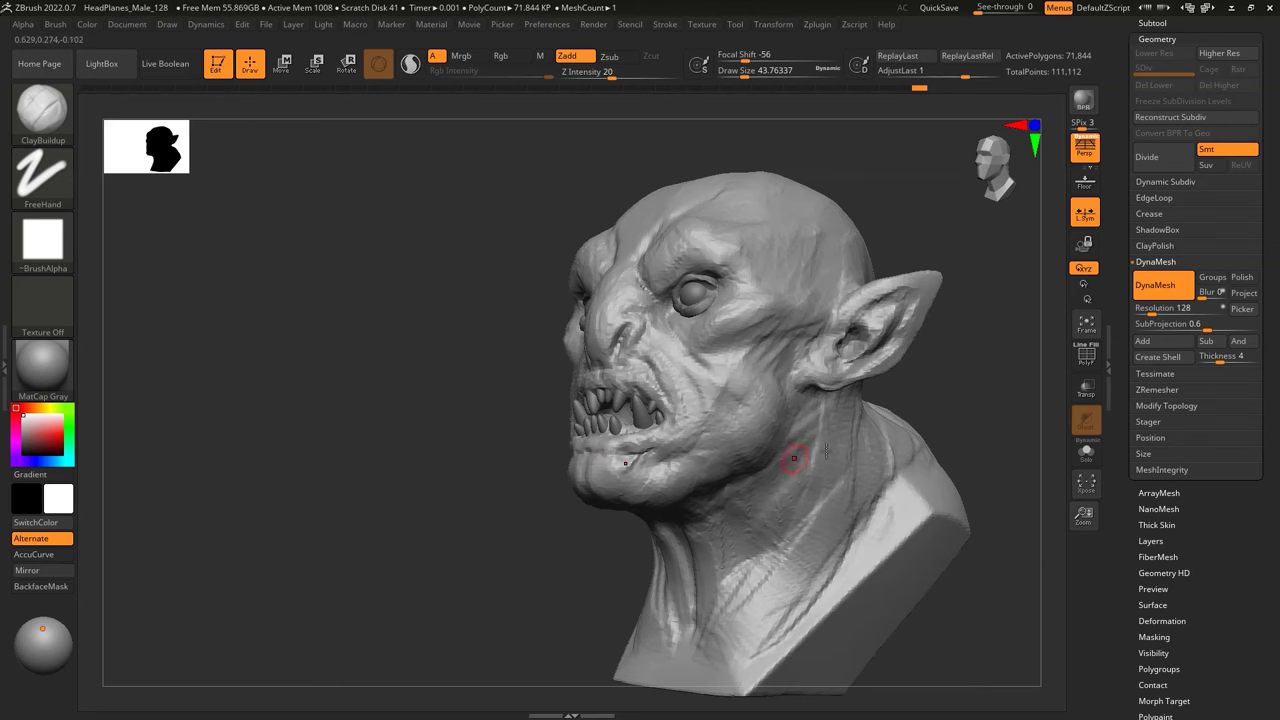
right_click_drag(794, 458, 624, 309)
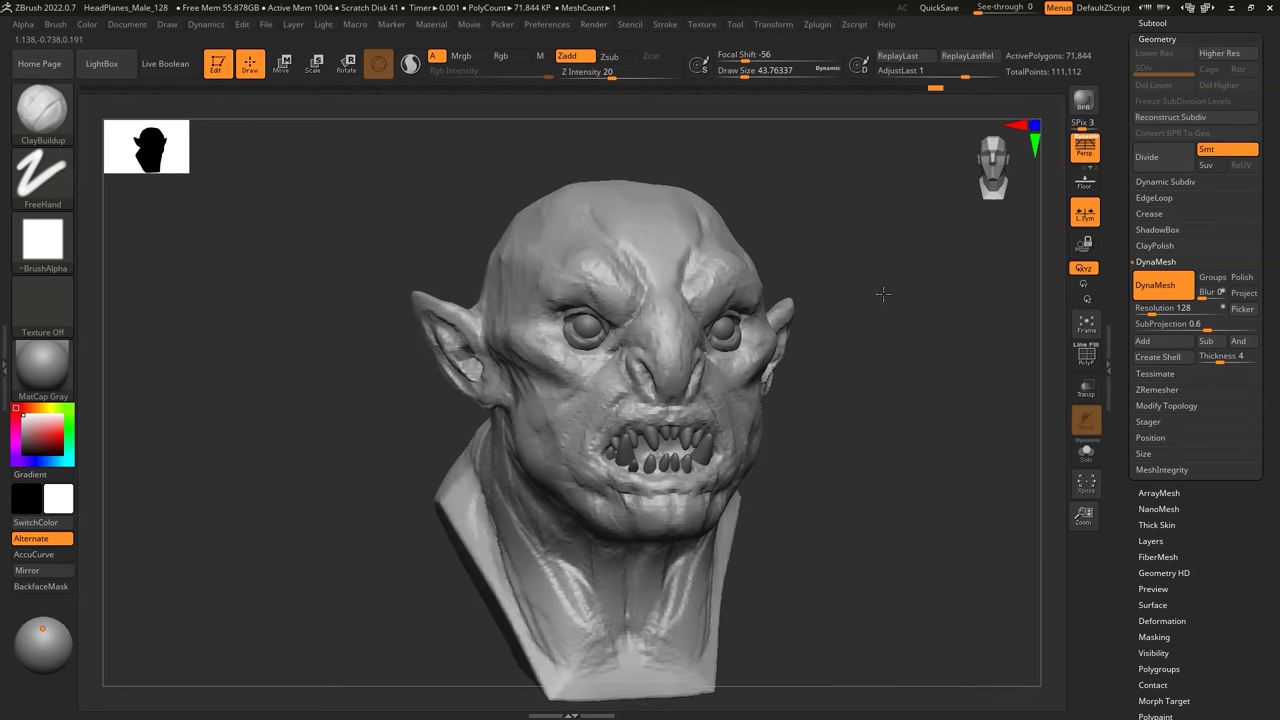
Step: Reduce the brush size to about 108 and carve creases with DamStandard
right_click_drag(624, 330, 676, 453)
right_click(676, 453)
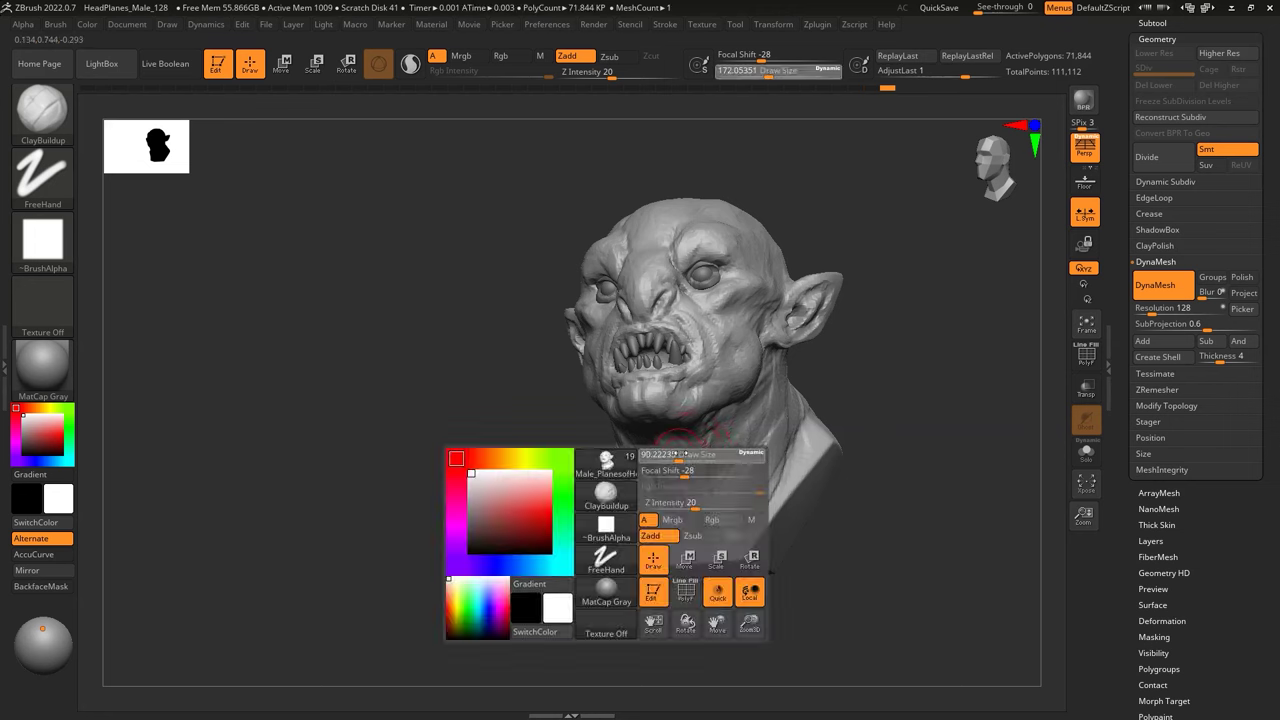
left_click_drag(676, 453, 640, 455)
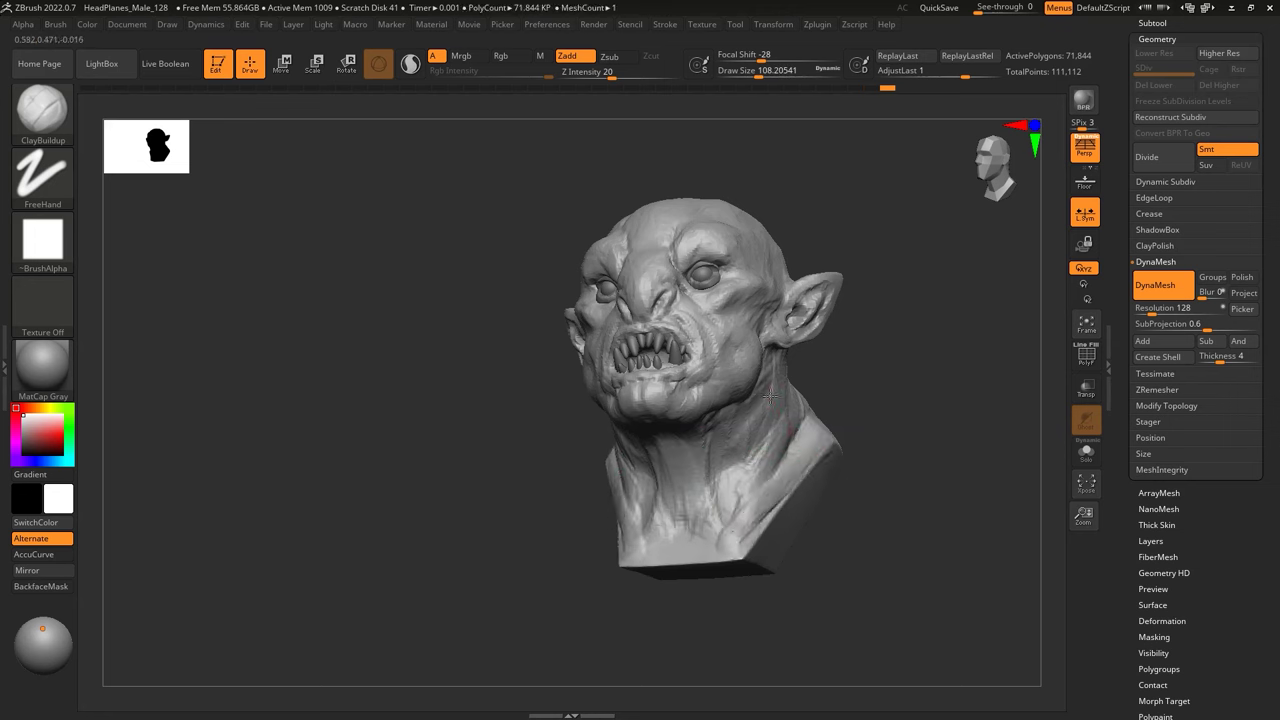
mouse_move(776, 430)
right_mouse_down()
mouse_move(790, 390)
mouse_move(872, 395)
mouse_move(926, 314)
right_mouse_up()
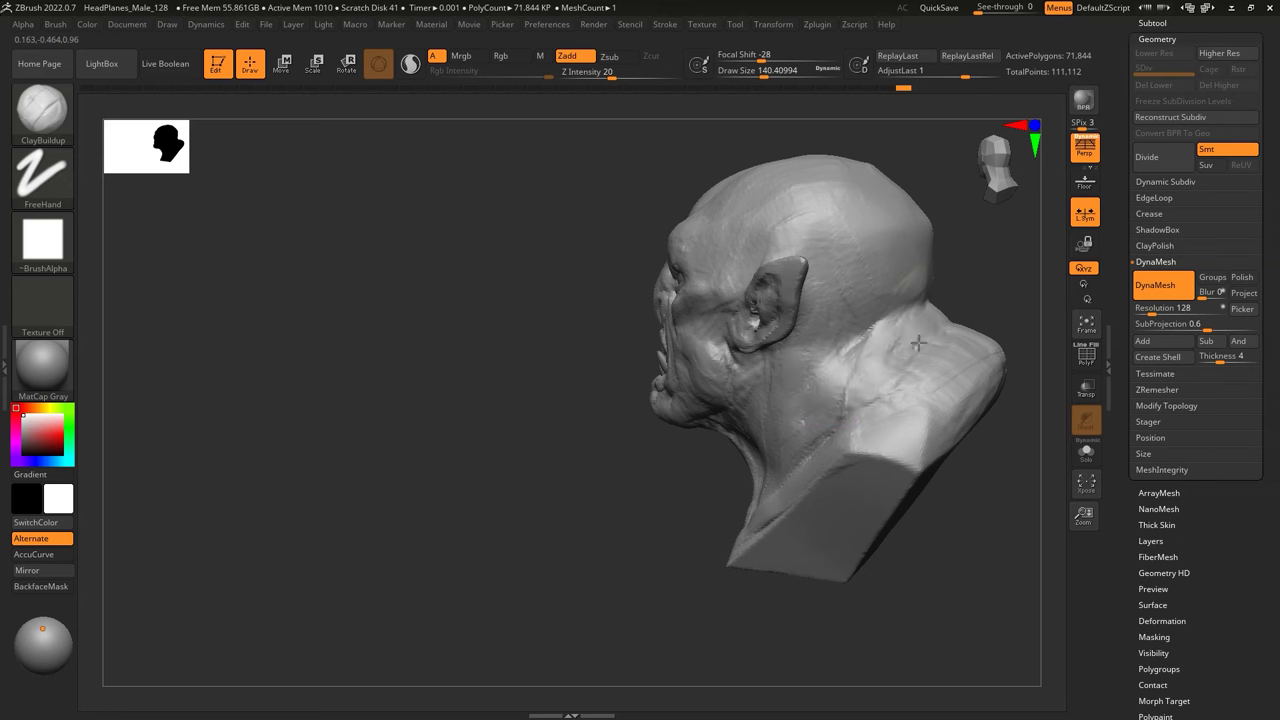
key("b")
key("d")
key("s")
right_click_drag(834, 409, 849, 354)
right_click(830, 330)
mouse_move(755, 382)
right_mouse_down()
mouse_move(917, 400)
mouse_move(849, 400)
mouse_move(859, 403)
right_mouse_up()
Step: Reshape the face further with the Move brush, viewing it from three-quarter angles
key("b")
key("m")
key("v")
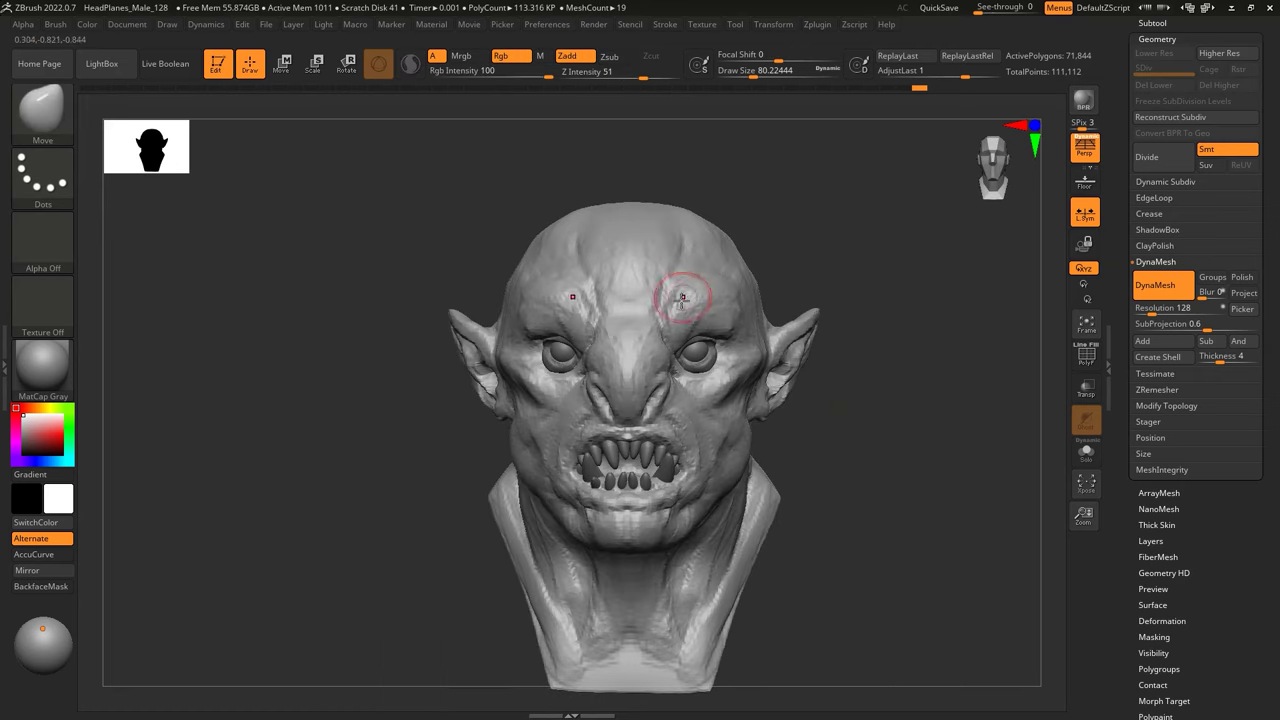
left_click(669, 342, "ctrl+shift")
right_click_drag(668, 344, 774, 306)
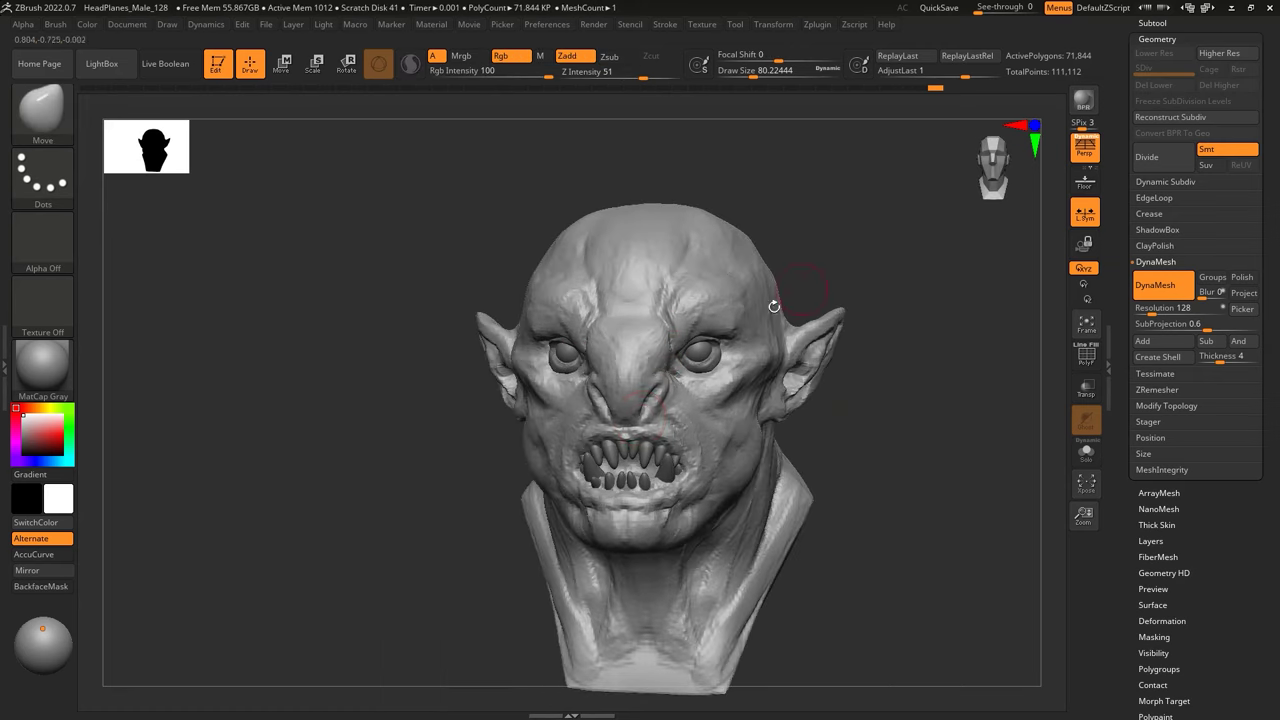
right_click_drag(648, 411, 642, 346)
left_click(642, 346, "ctrl+shift")
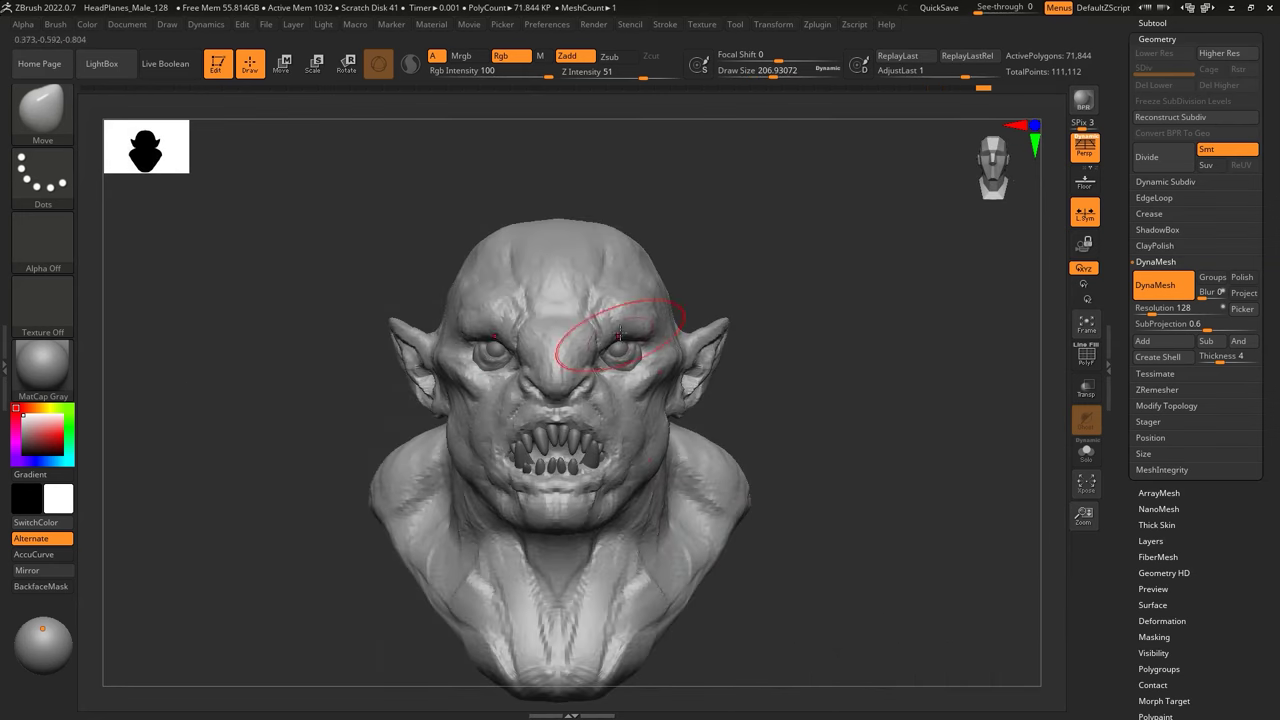
mouse_move(782, 284)
right_mouse_down()
mouse_move(794, 286)
mouse_move(743, 186)
mouse_move(791, 305)
right_mouse_up()
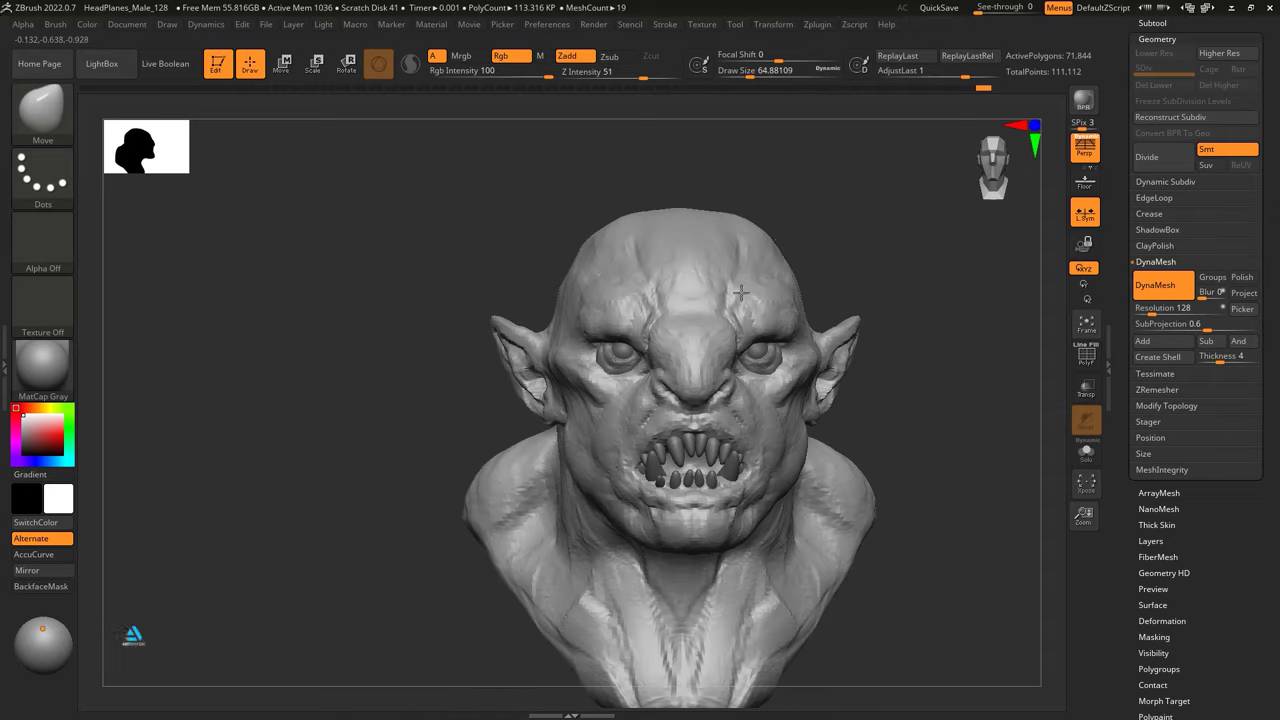
Step: Add clay with ClayBuildup and carve wrinkles with DamStandard, checking three-quarter and side views
key("b")
key("c")
key("b")
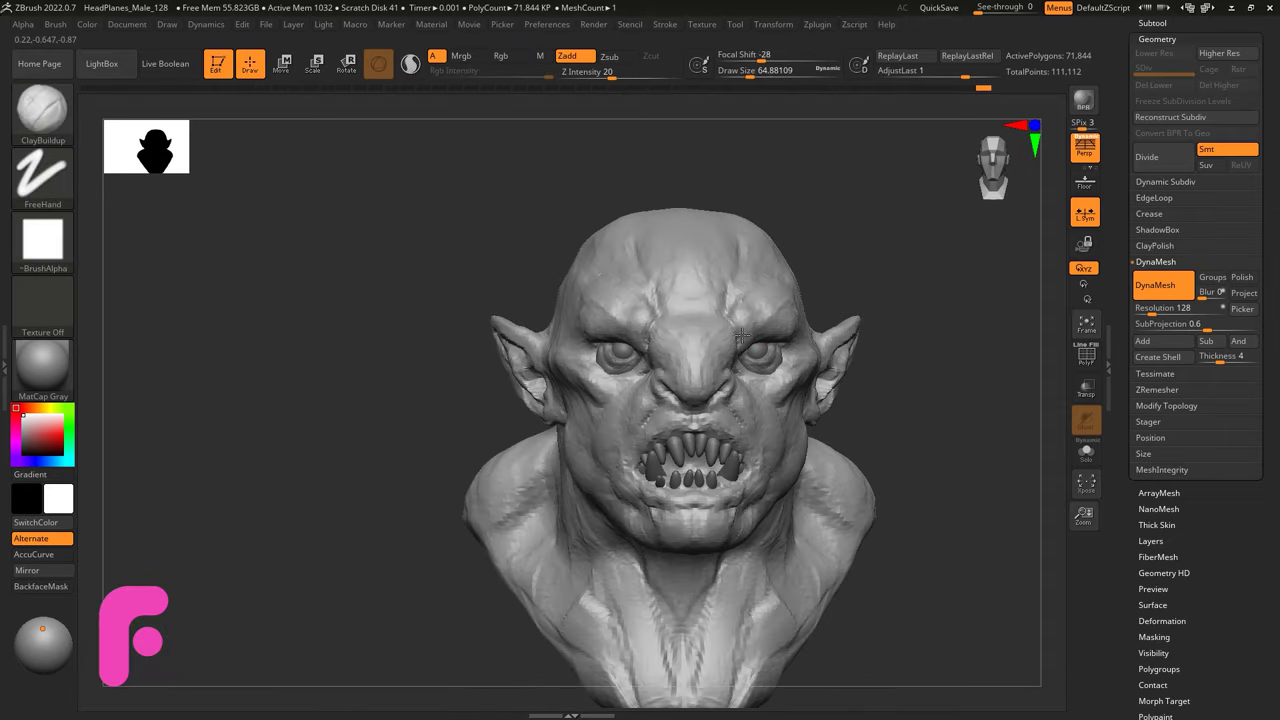
right_click_drag(767, 303, 760, 320)
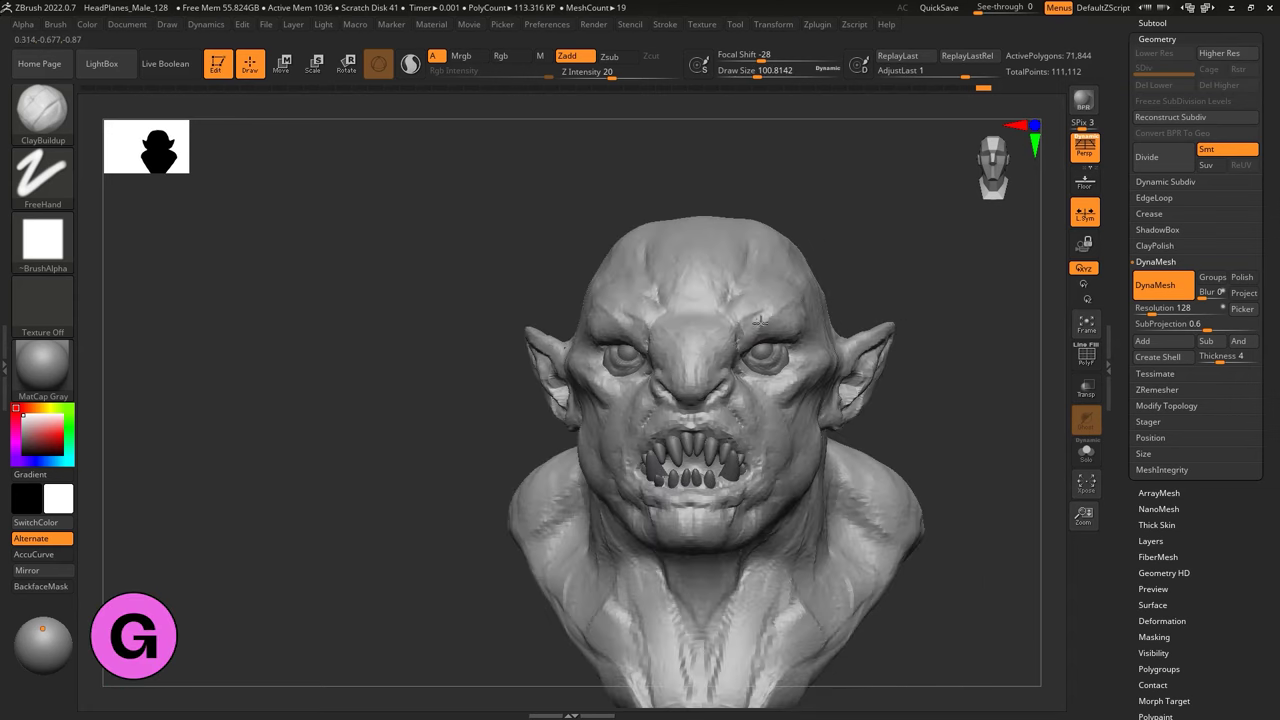
key("b")
key("d")
key("s")
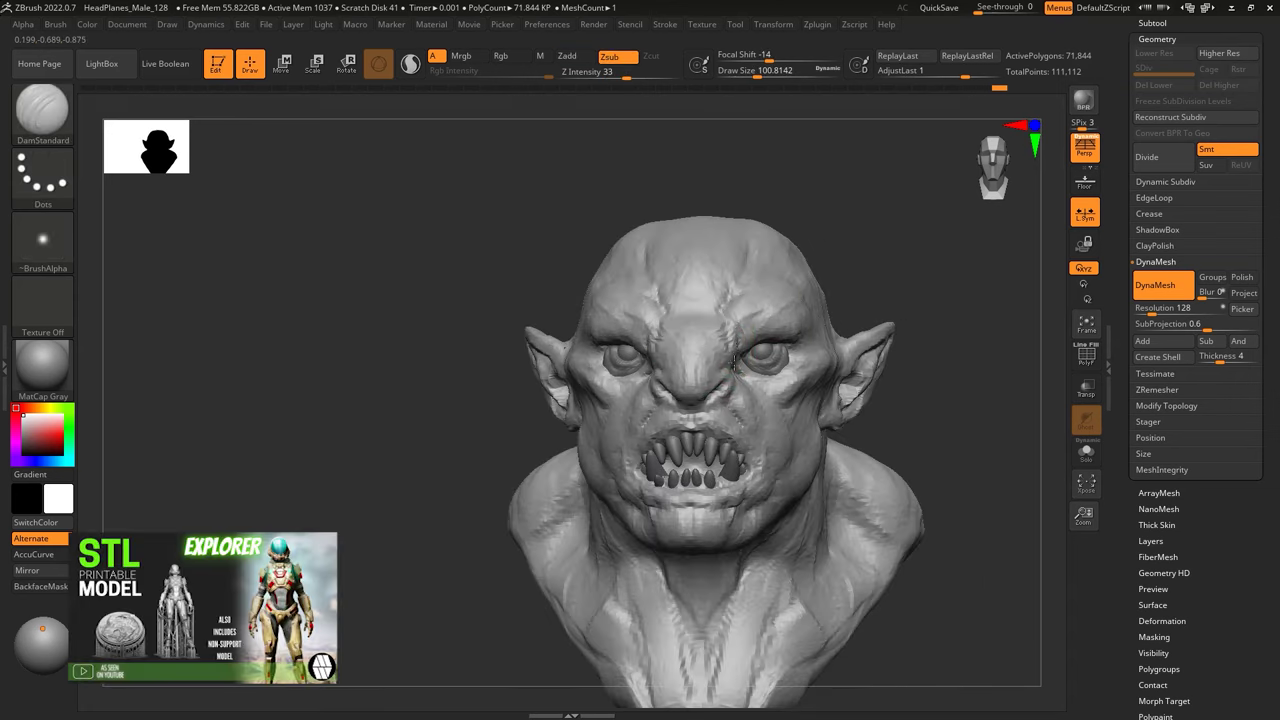
right_click_drag(726, 334, 857, 263)
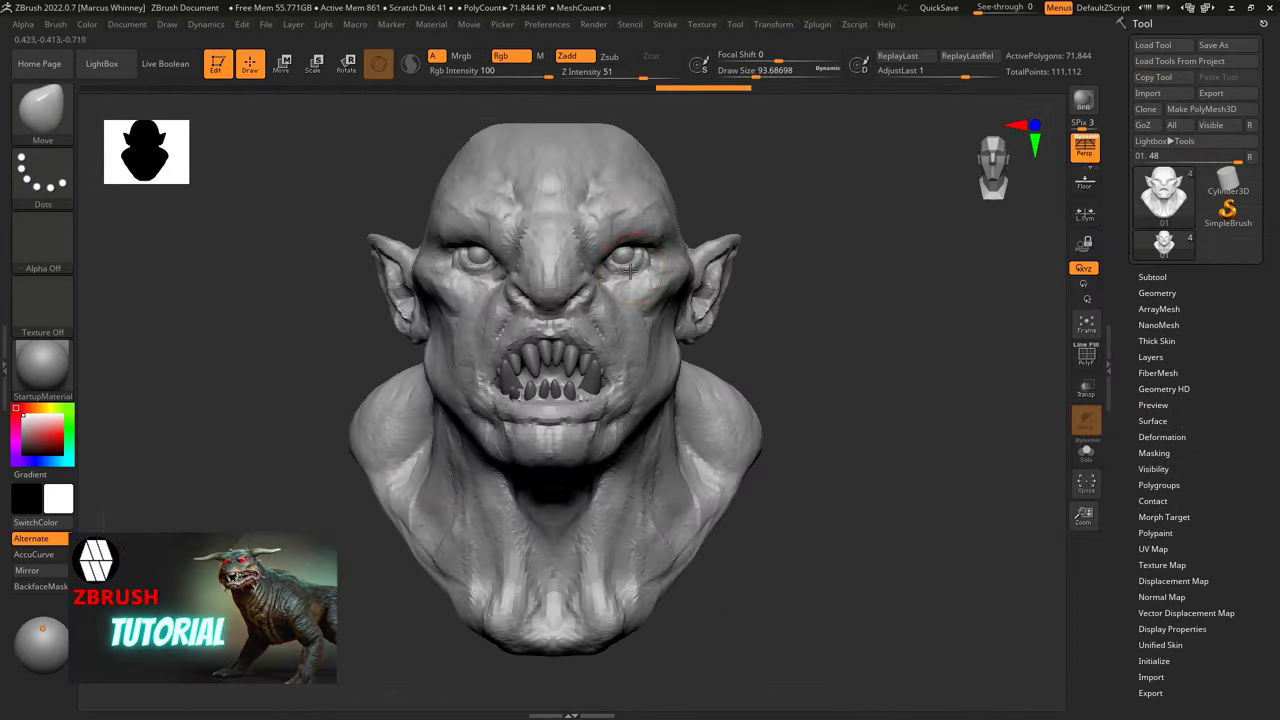
right_click_drag(800, 275, 628, 272)
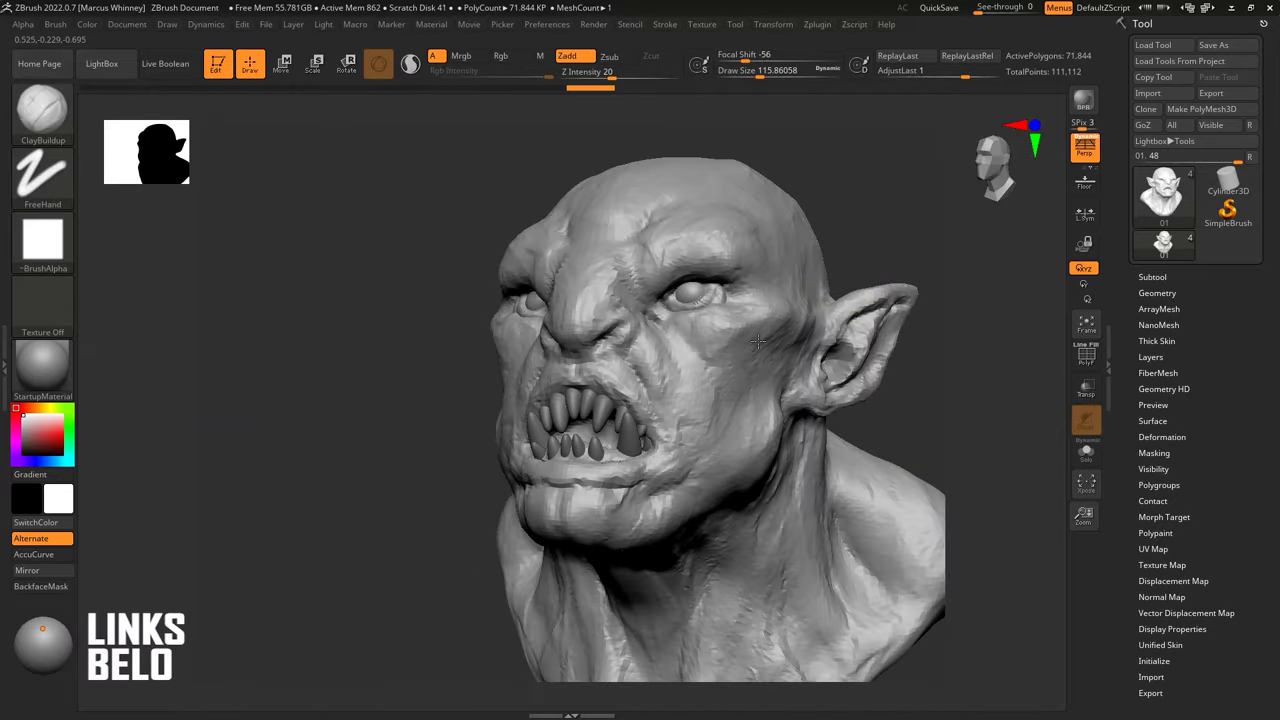
Step: Resize the brush from about 77 to 158 and tweak the ears from several angles
key("space")
left_click_drag(686, 336, 676, 336)
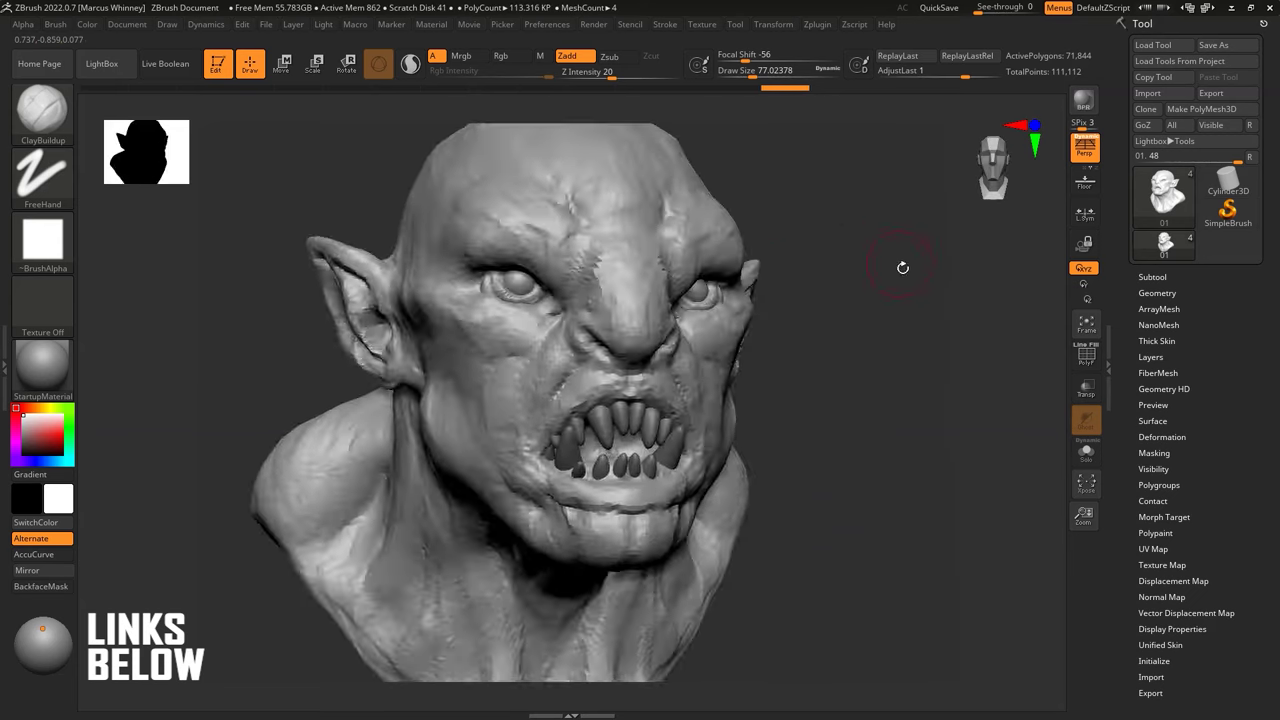
key("space")
left_click_drag(800, 218, 735, 372)
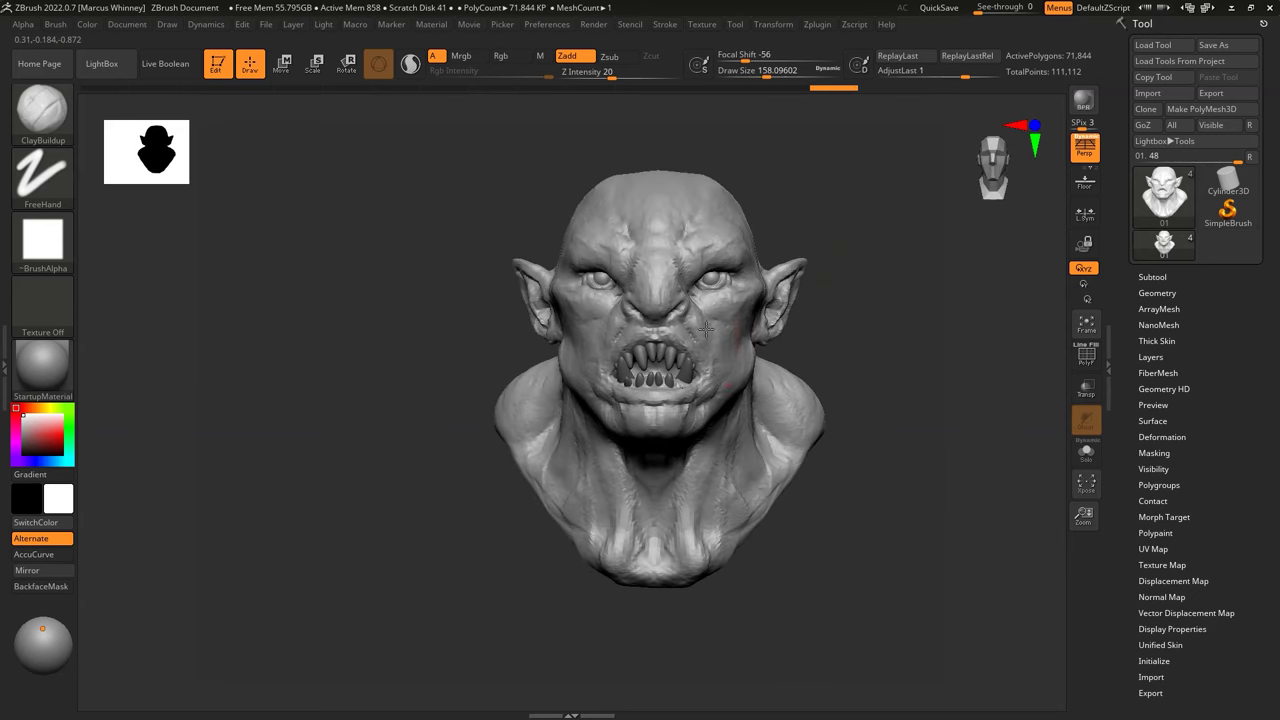
right_click_drag(718, 327, 743, 284)
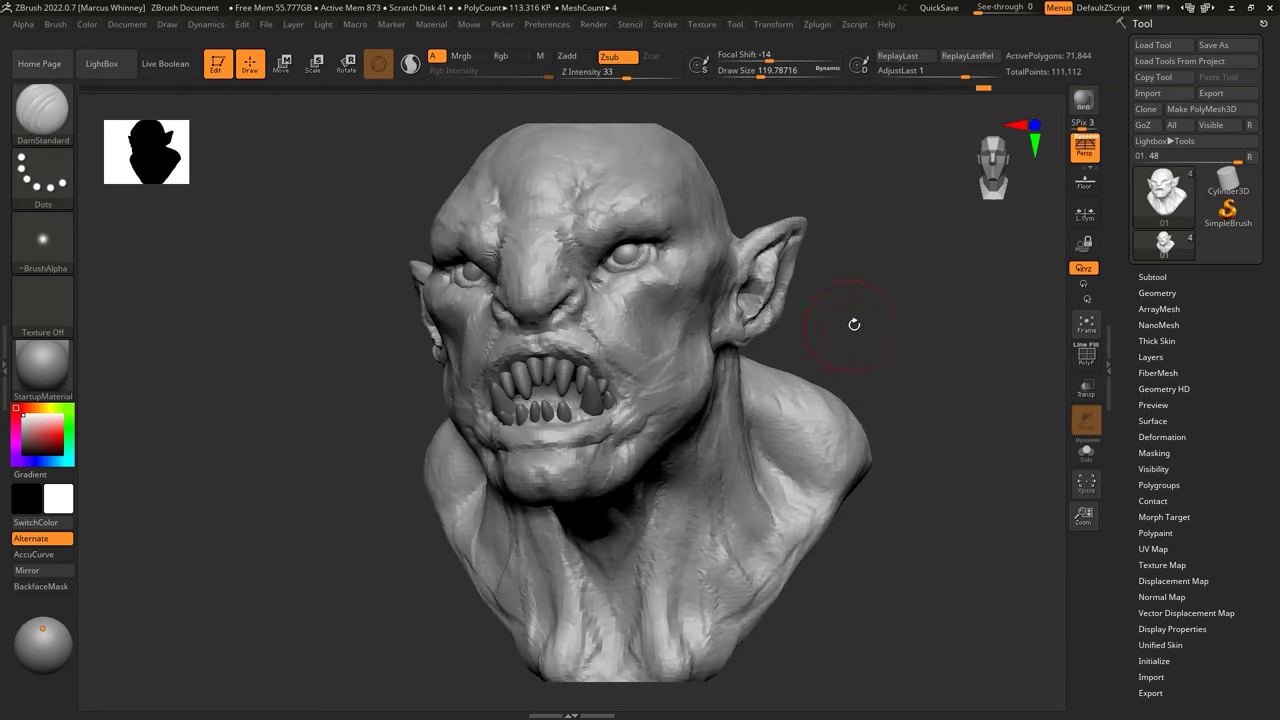
right_click_drag(854, 324, 636, 296)
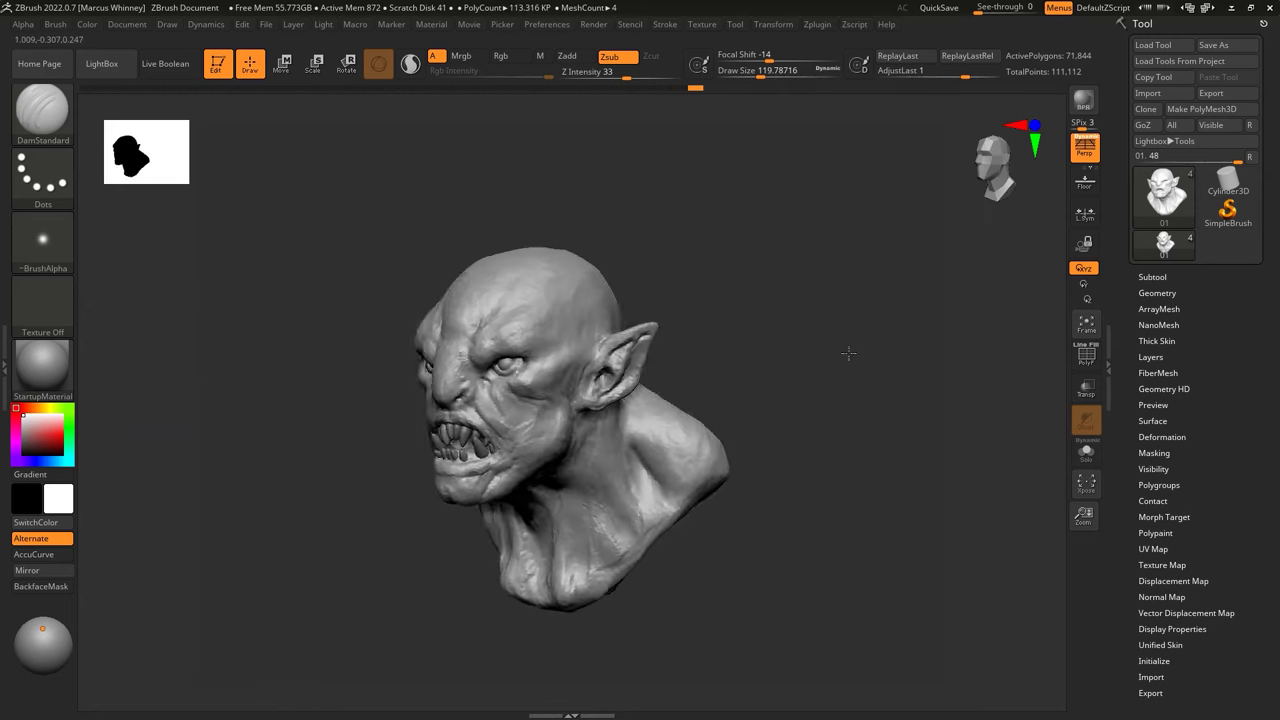
right_click_drag(843, 354, 808, 400)
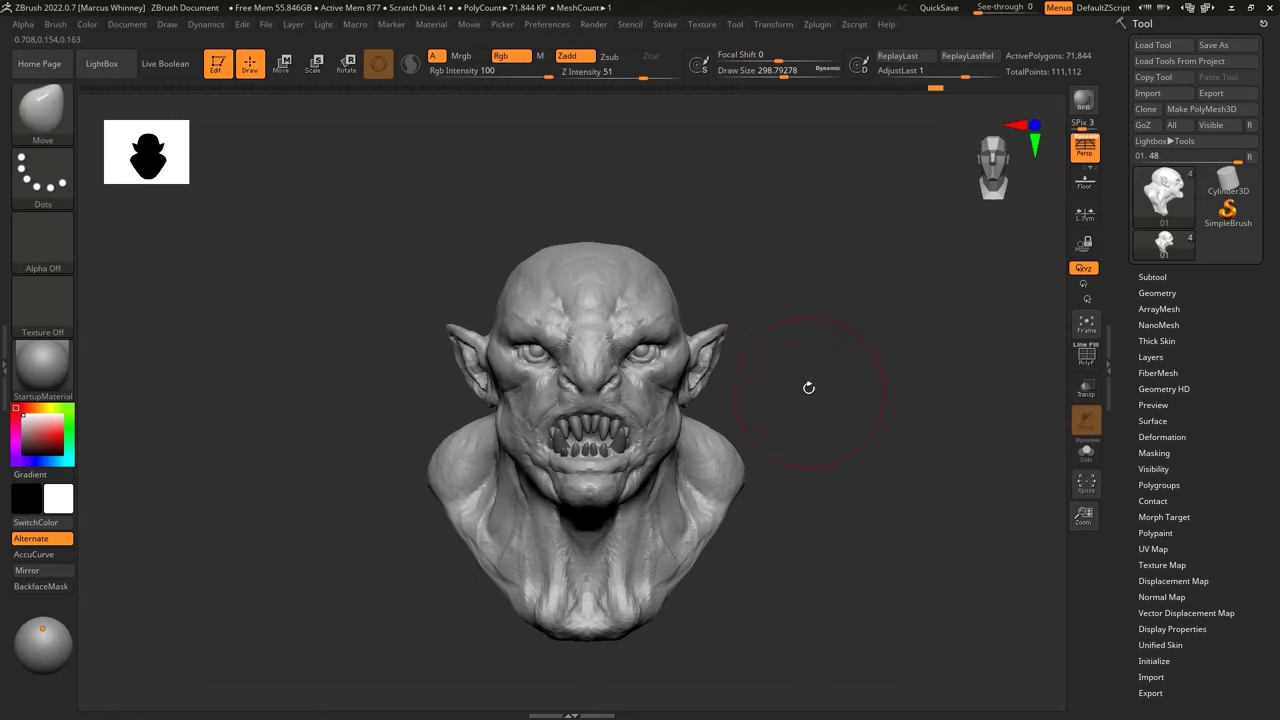
Step: Reshape the ears with the Move brush, ending on a straight front view
left_click_drag(809, 387, 647, 498)
left_click_drag(828, 367, 780, 354)
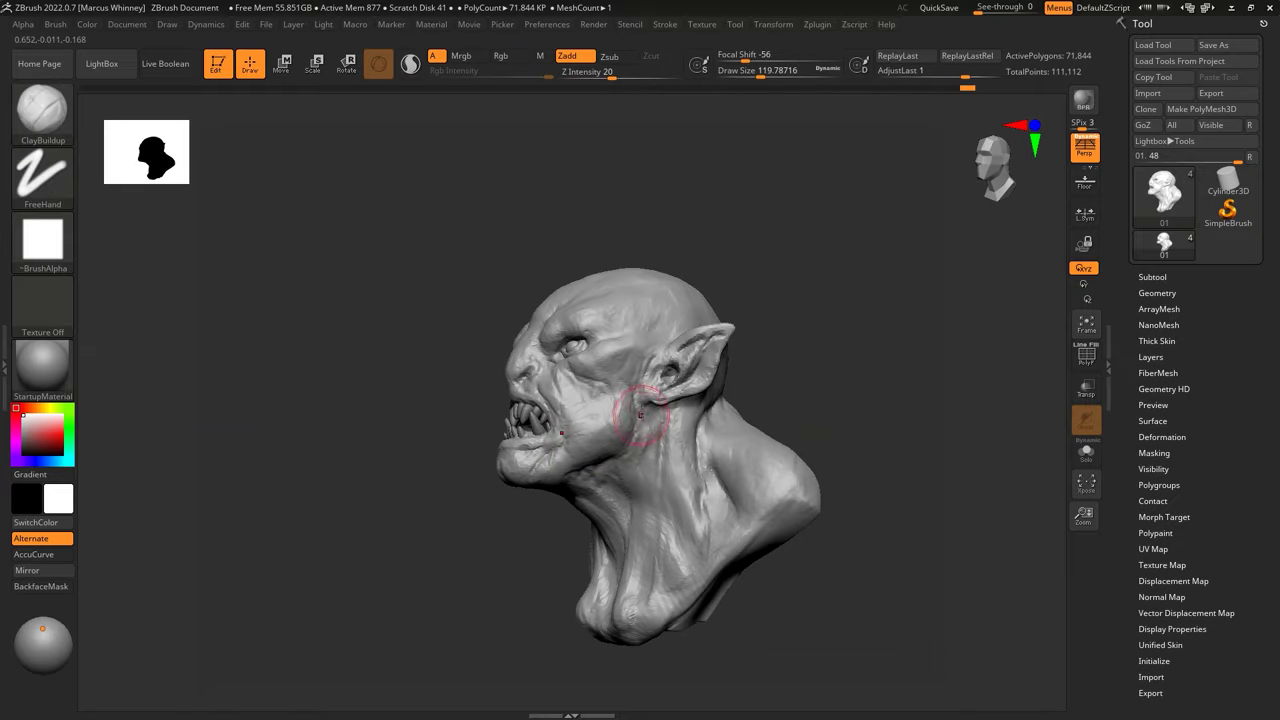
mouse_move(782, 349)
left_mouse_down()
mouse_move(535, 462)
mouse_move(800, 343)
mouse_move(783, 366)
mouse_move(803, 343)
mouse_move(790, 329)
left_mouse_up()
key("b")
key("m")
key("v")
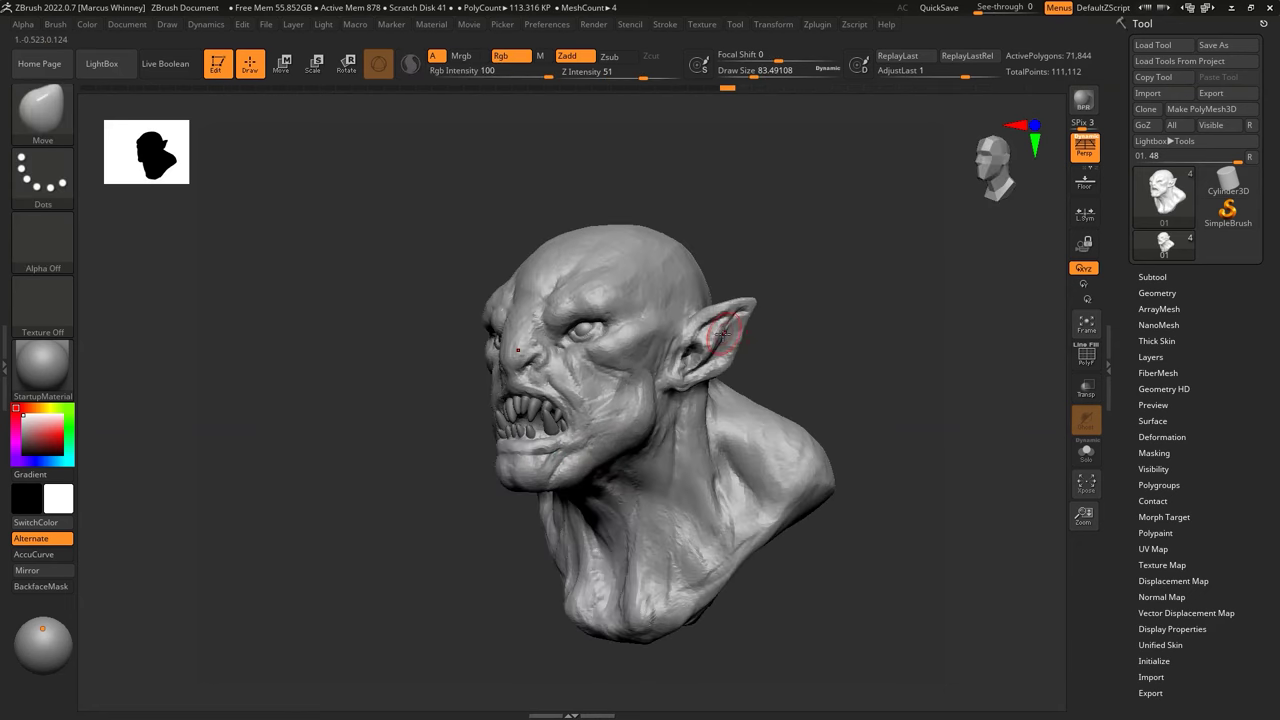
left_click_drag(764, 357, 738, 330, "shift")
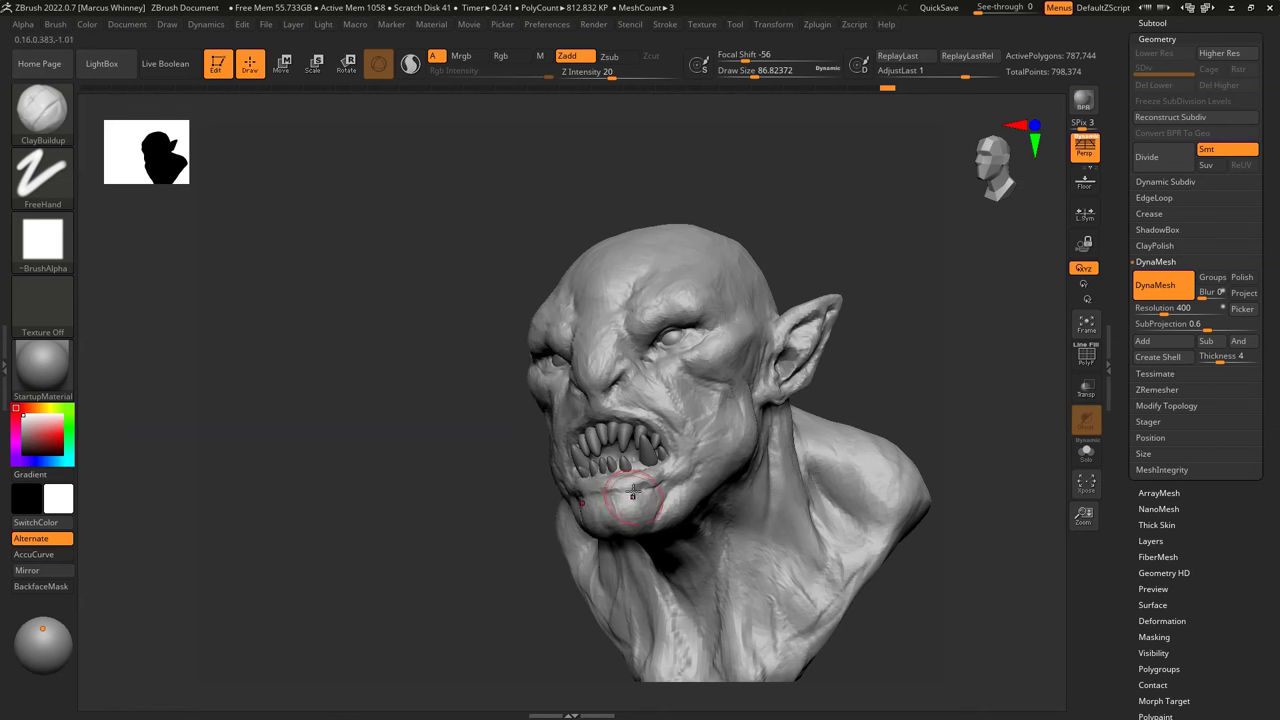
key("space")
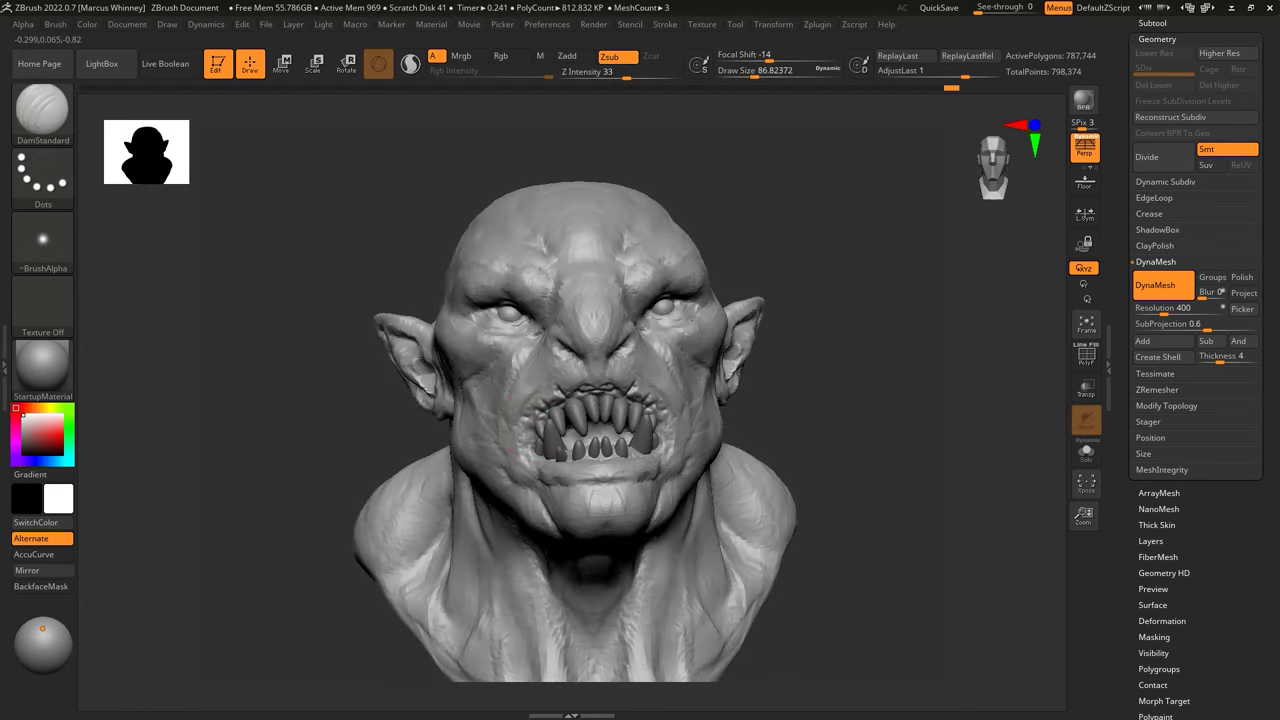
mouse_move(853, 355)
left_mouse_down()
mouse_move(685, 442)
mouse_move(868, 306)
mouse_move(569, 450)
left_mouse_up()
mouse_move(749, 380)
left_mouse_down()
mouse_move(614, 451)
mouse_move(826, 391)
mouse_move(943, 271)
mouse_move(914, 320)
mouse_move(603, 350)
left_mouse_up()
key("b")
key("c")
key("b")
right_click_drag(542, 411, 645, 369)
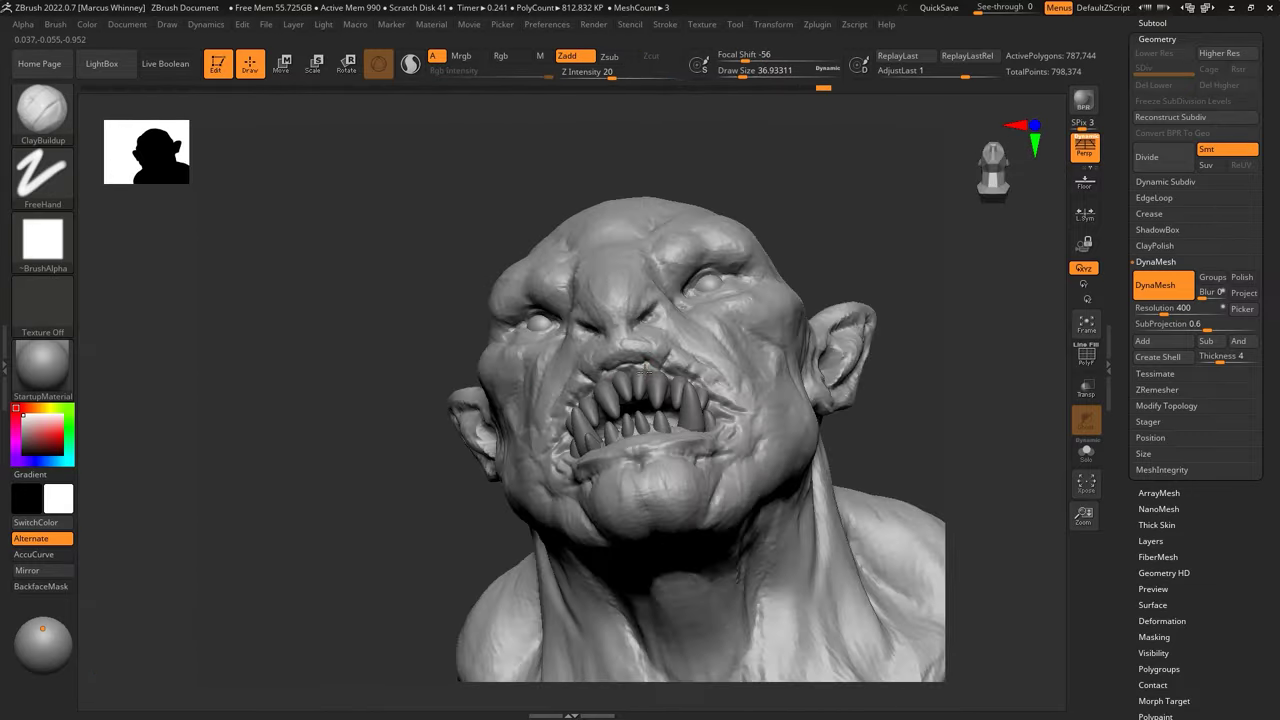
mouse_move(915, 343)
left_mouse_down()
mouse_move(871, 400)
mouse_move(617, 458)
left_mouse_up()
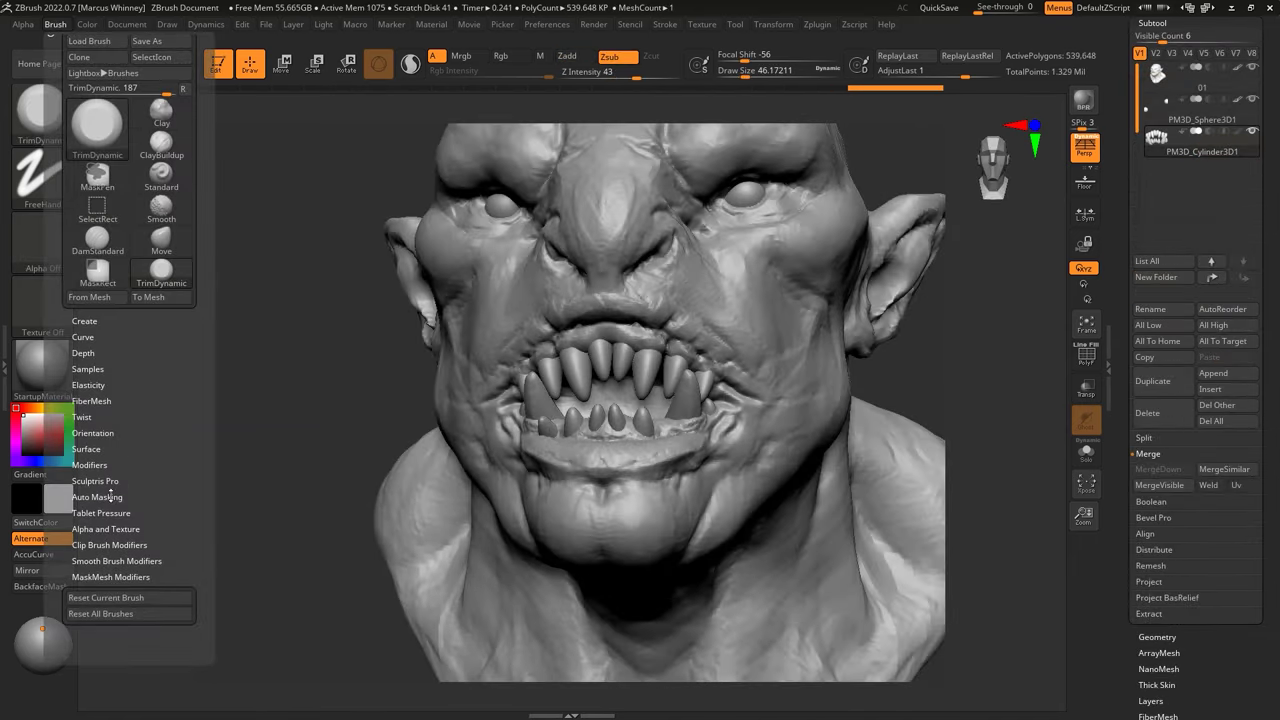
Step: Shrink the brush and isolate a single tooth of the teeth subtool
key("[")
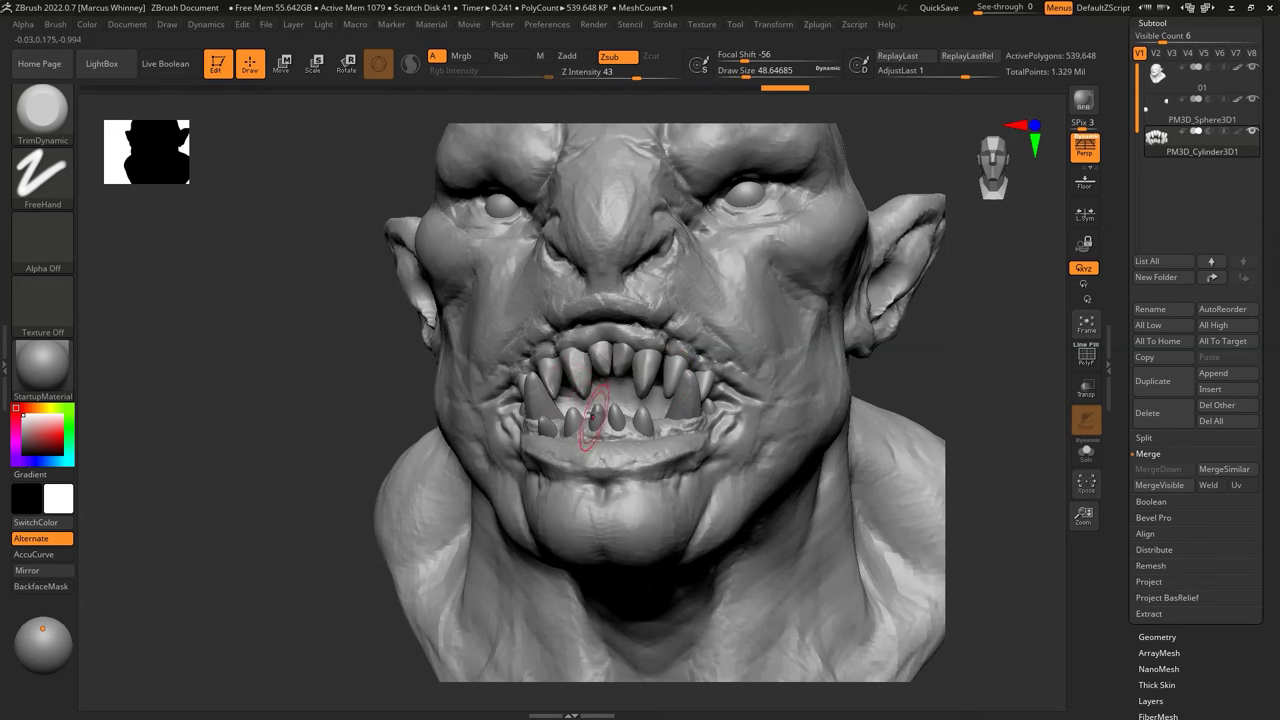
key("[")
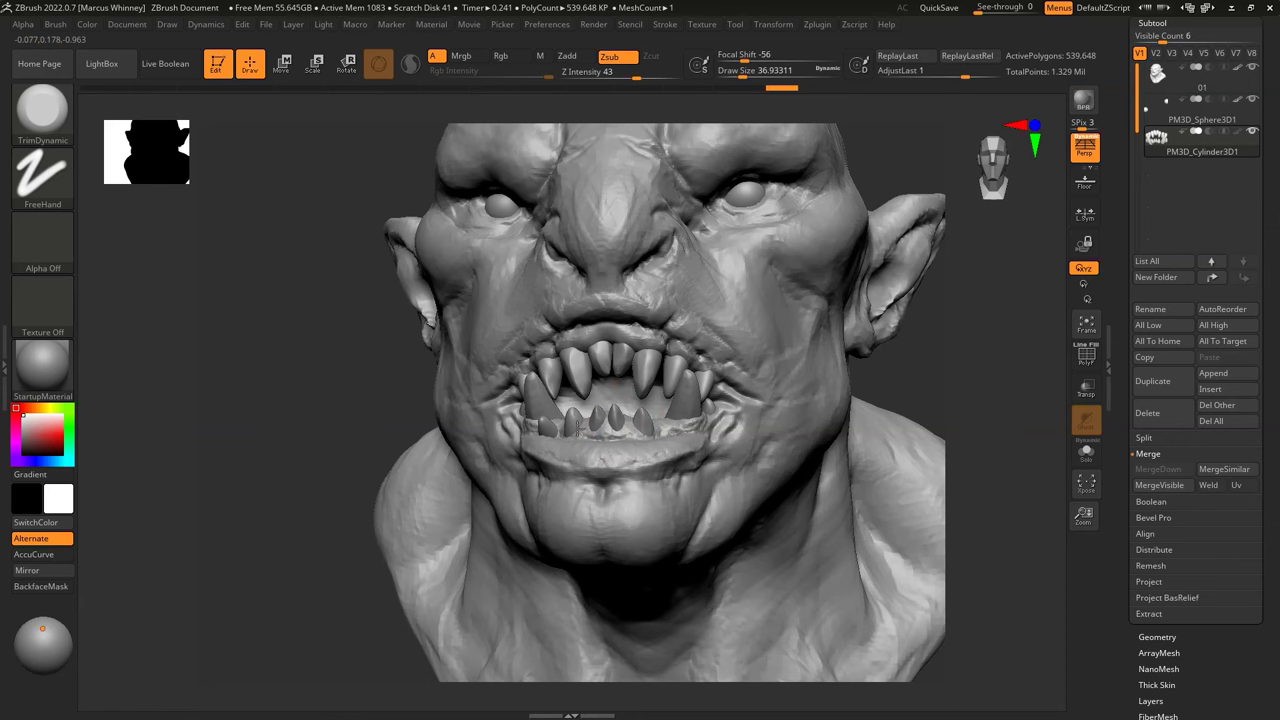
right_click_drag(761, 386, 711, 401)
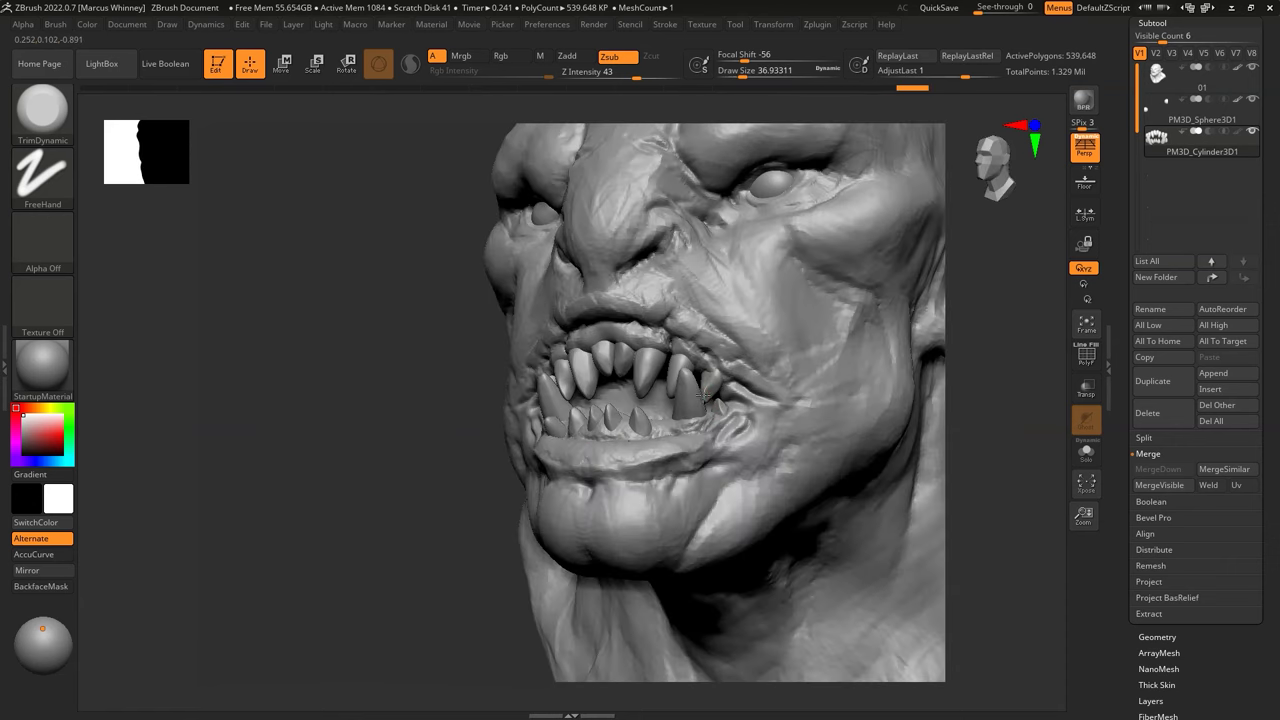
left_click(703, 390, "ctrl+shift")
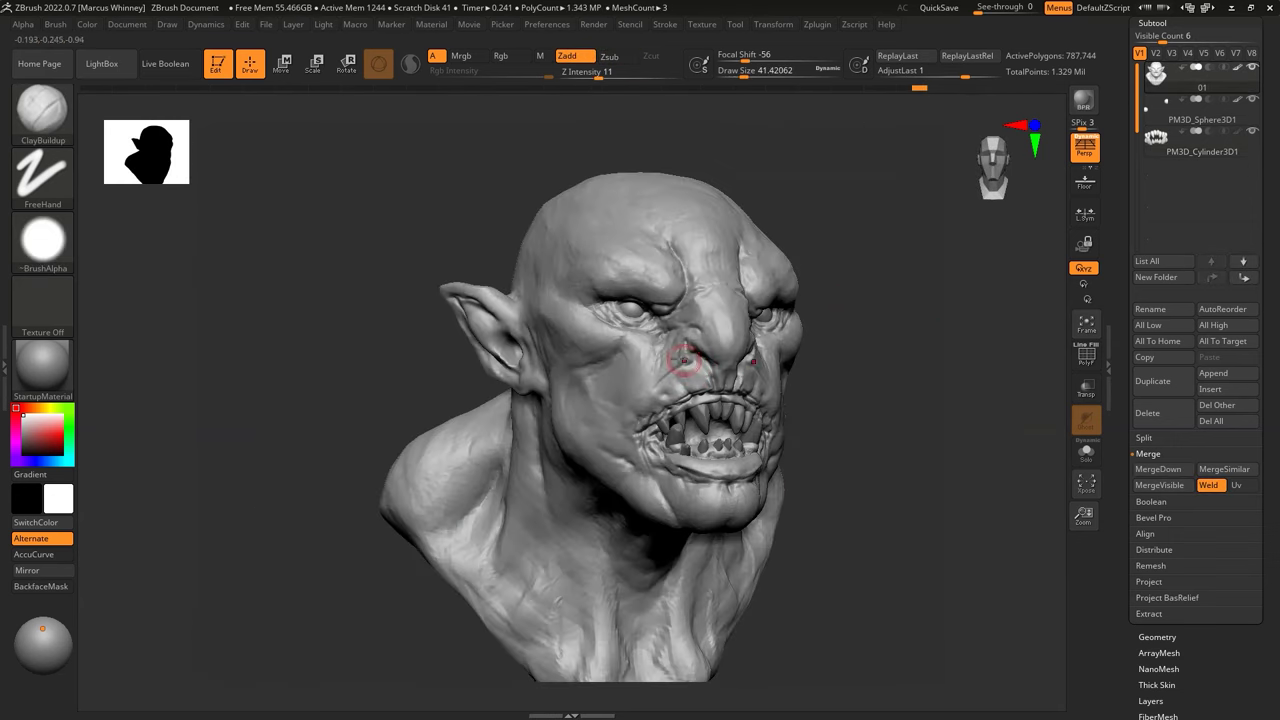
right_click_drag(667, 345, 868, 350)
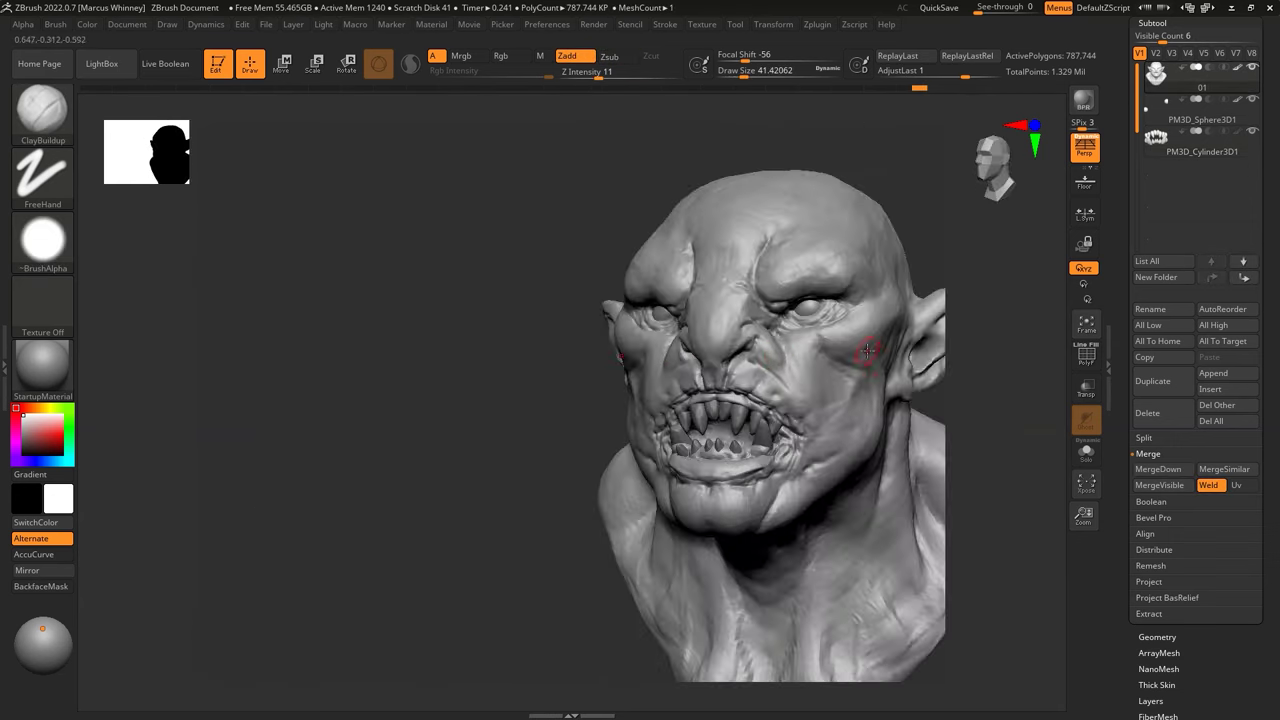
right_click_drag(776, 328, 806, 308)
Step: Toggle Solo on to view the head alone, then off to restore the teeth
left_click(1085, 452)
right_click_drag(850, 350, 802, 302)
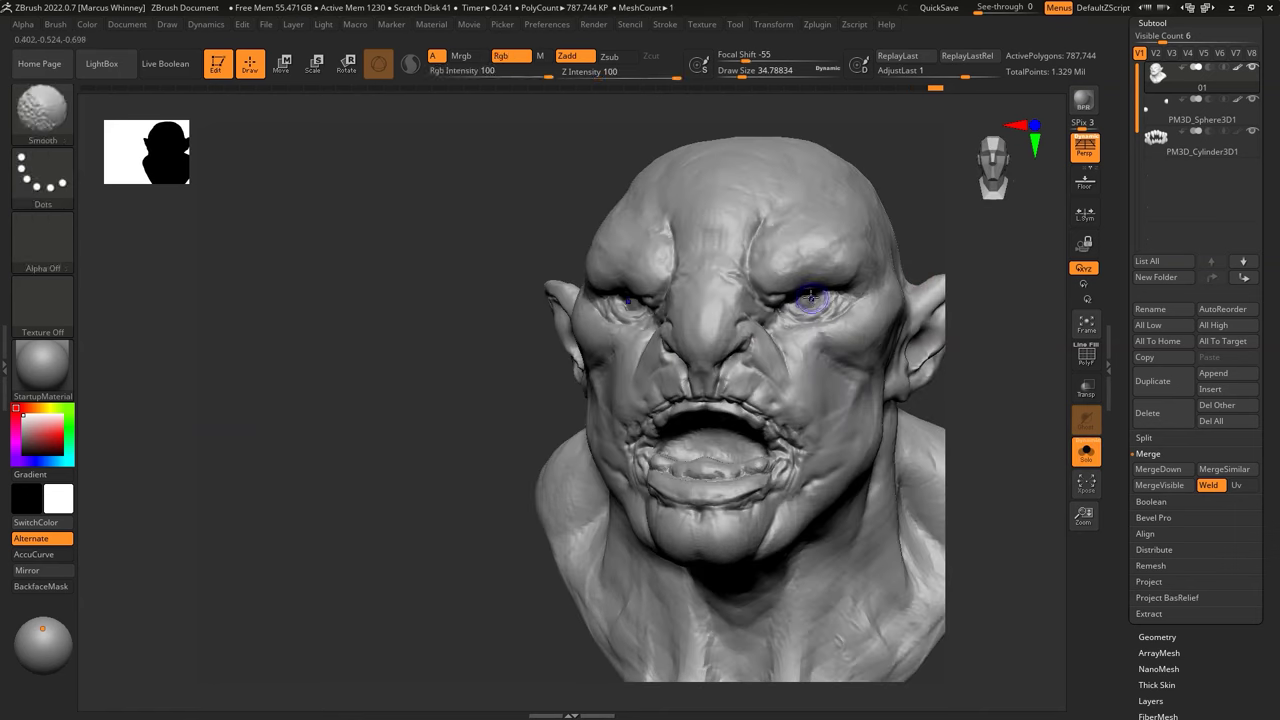
left_click(1085, 452)
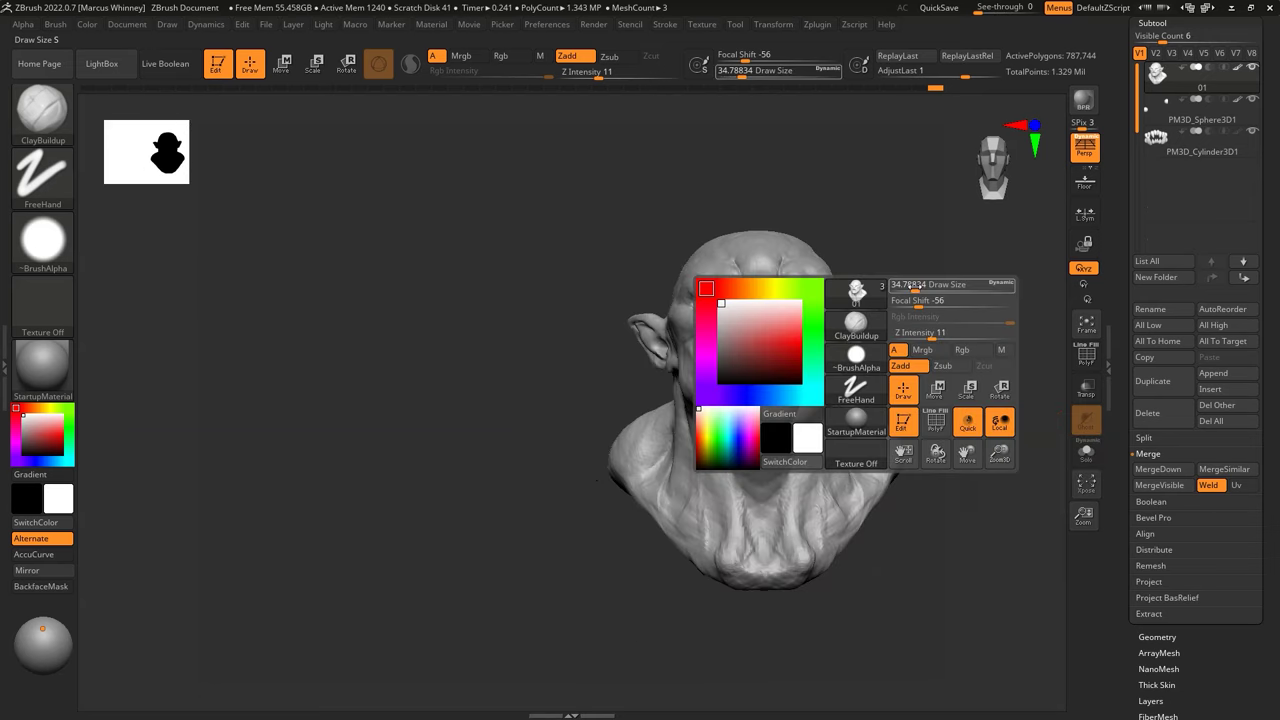
right_click_drag(963, 306, 767, 319)
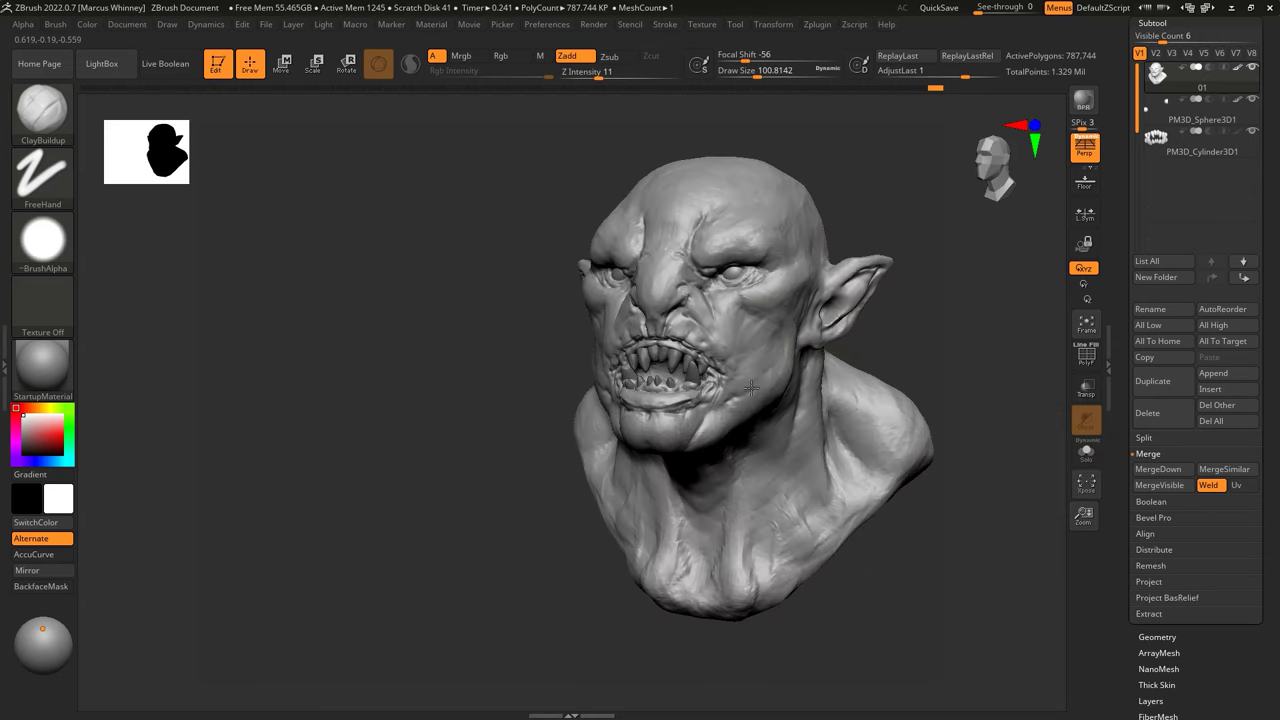
right_click_drag(781, 366, 920, 351)
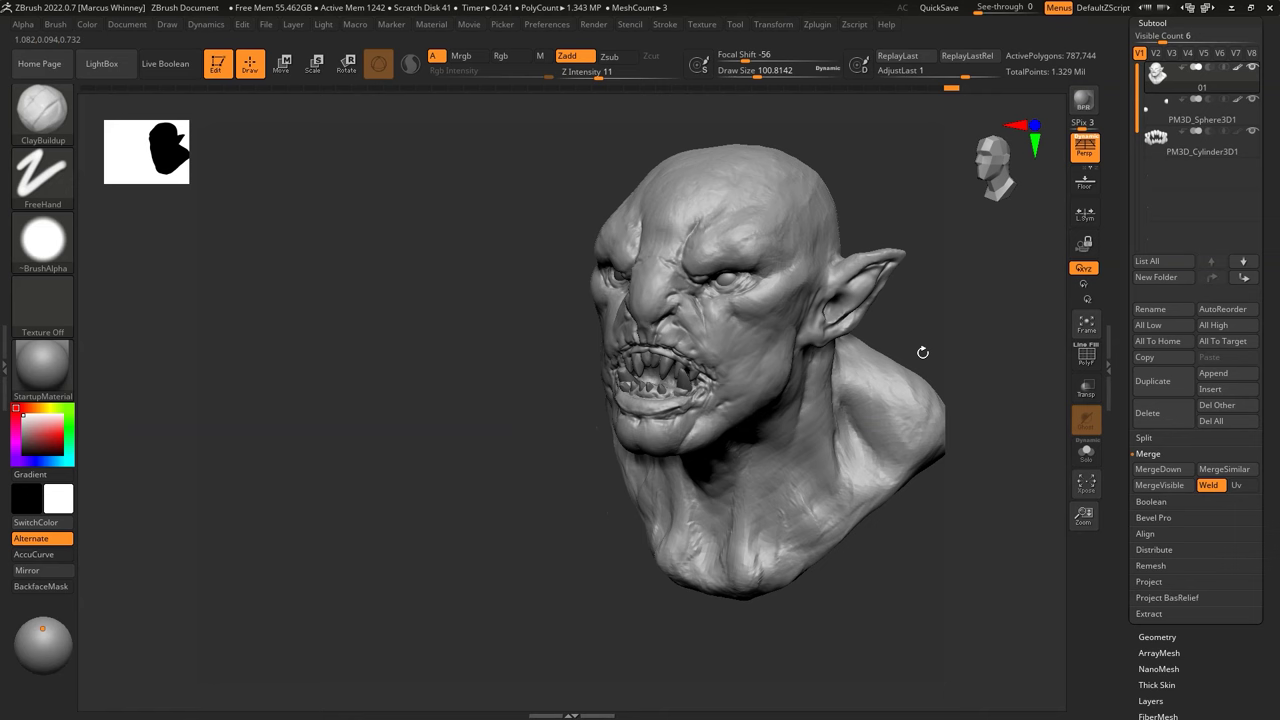
right_click_drag(816, 383, 818, 285)
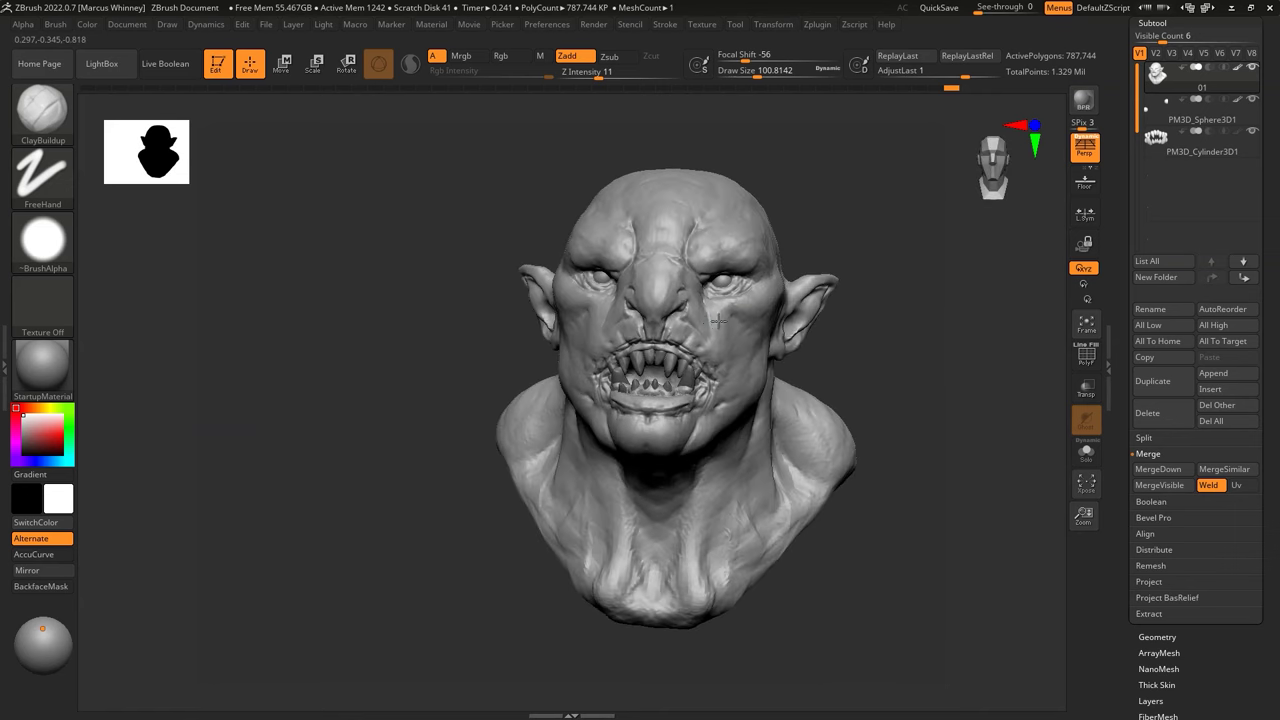
right_click_drag(731, 365, 940, 275)
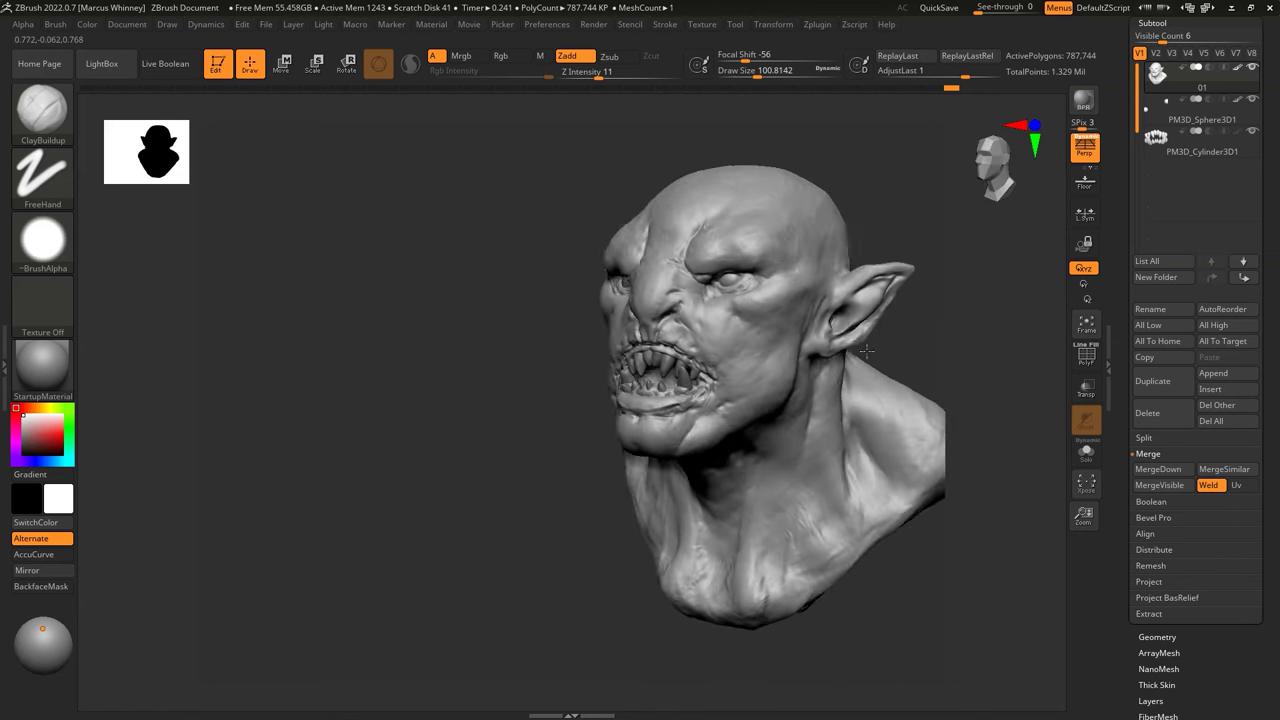
Step: Switch brushes from DamStandard to ClayBuildup
key("b")
key("d")
key("s")
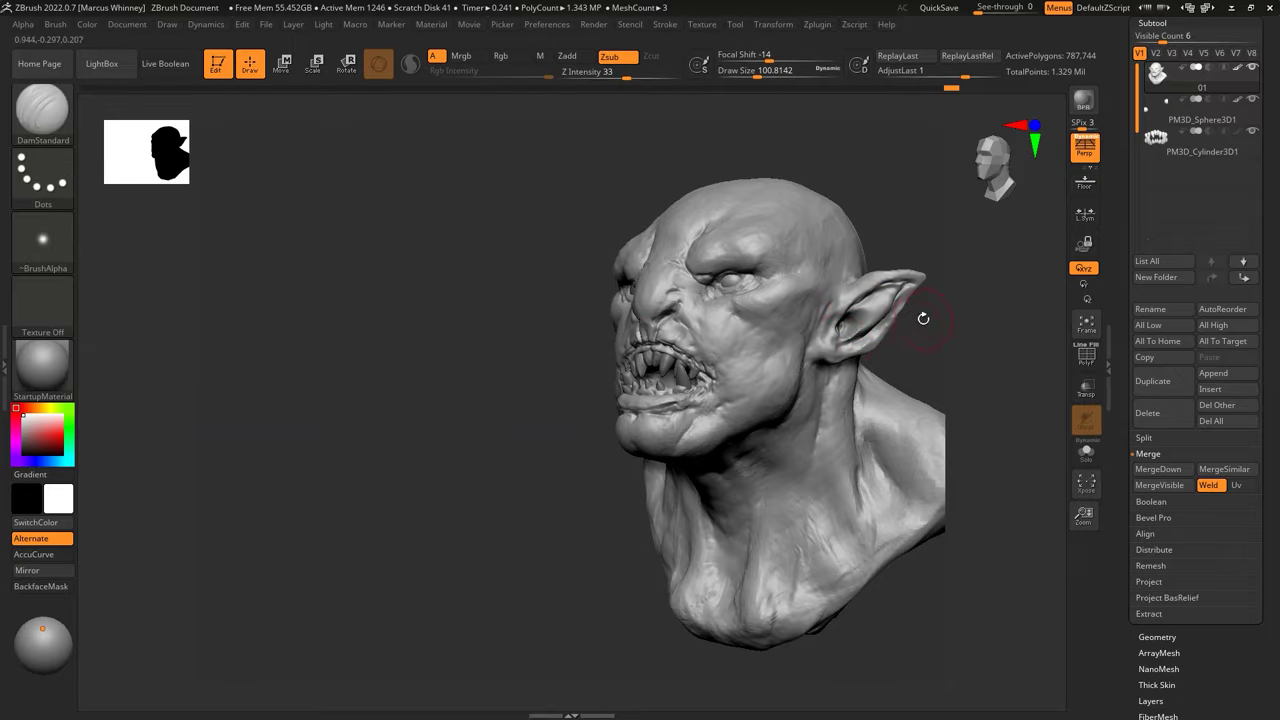
key("b")
key("c")
key("b")
key("space")
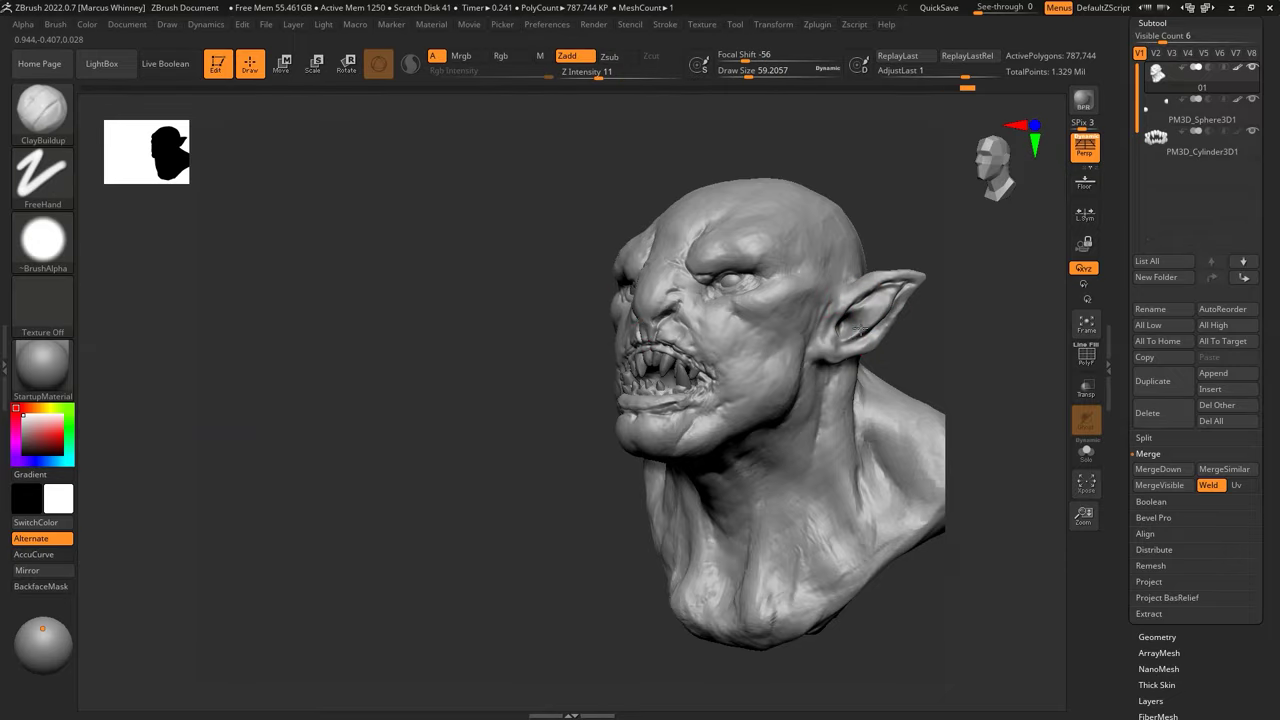
Step: Select the appended small sphere subtool for editing
mouse_move(858, 340)
right_mouse_down()
mouse_move(927, 347)
mouse_move(889, 304)
right_mouse_up()
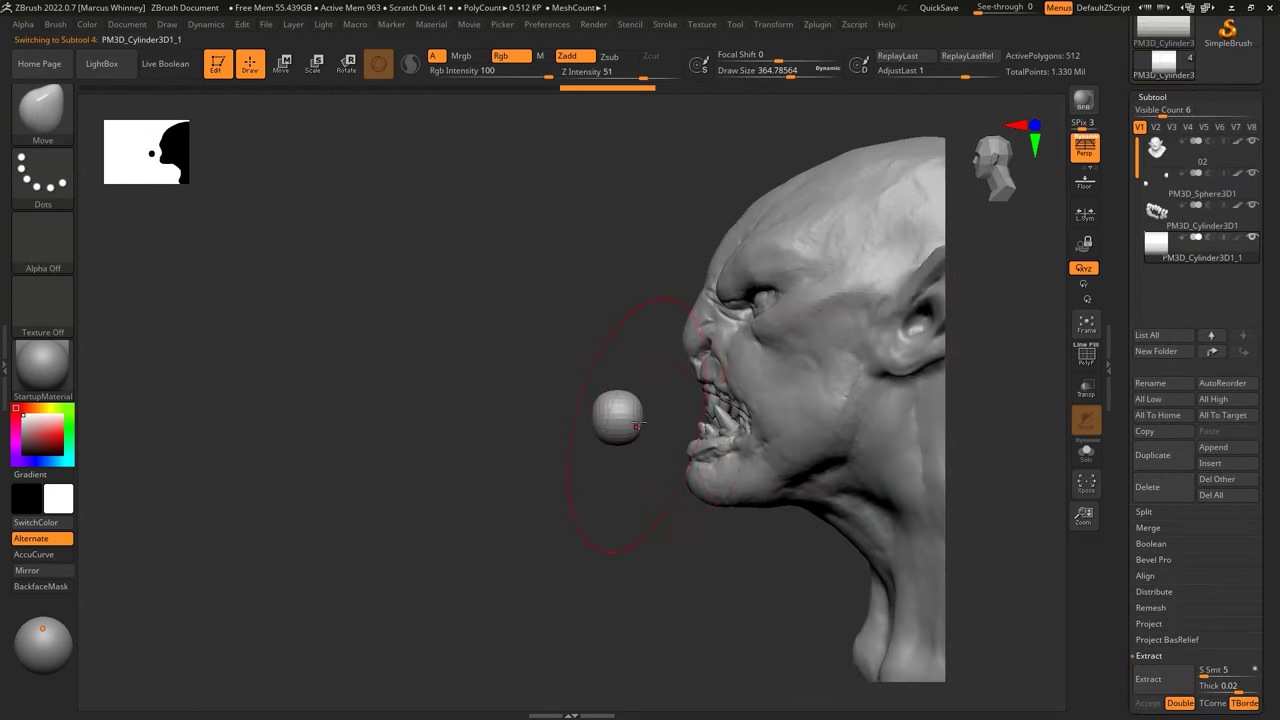
key("w")
left_click(523, 477)
Step: Stretch the sphere into a long tongue shape with the Move brush
key("q")
left_click_drag(600, 380, 603, 458)
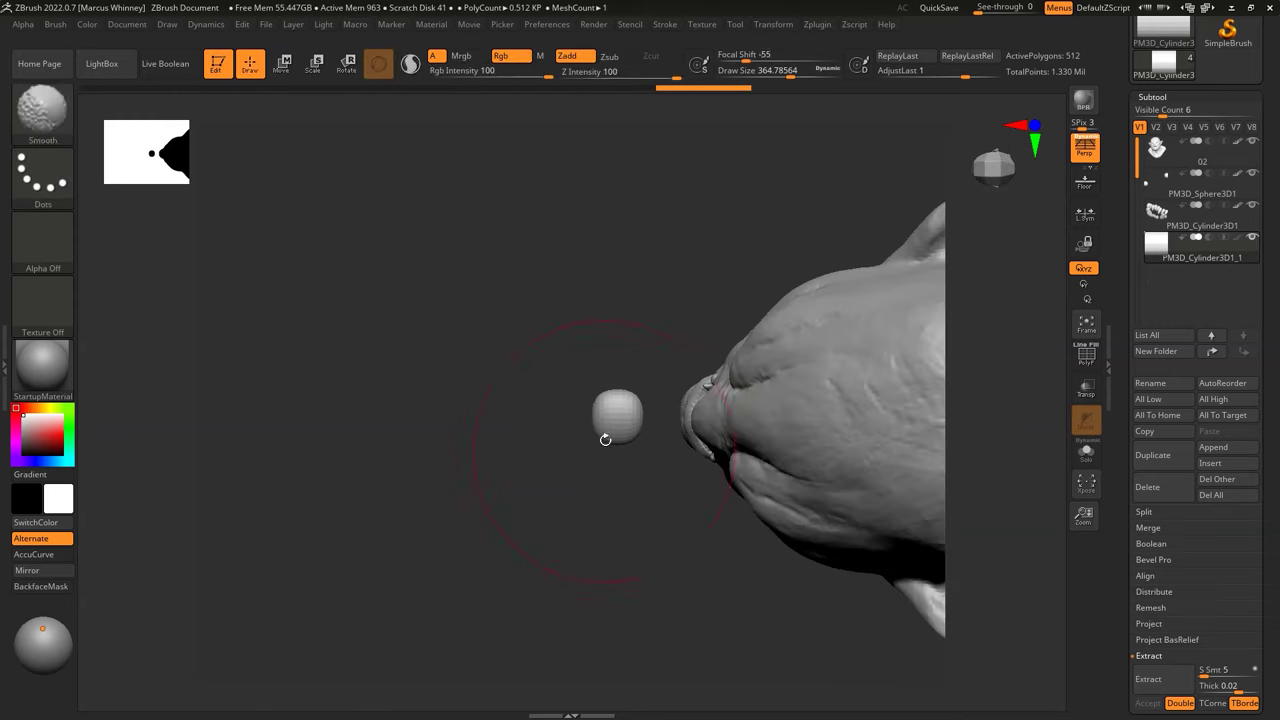
key("bracketleft")
key("bracketleft")
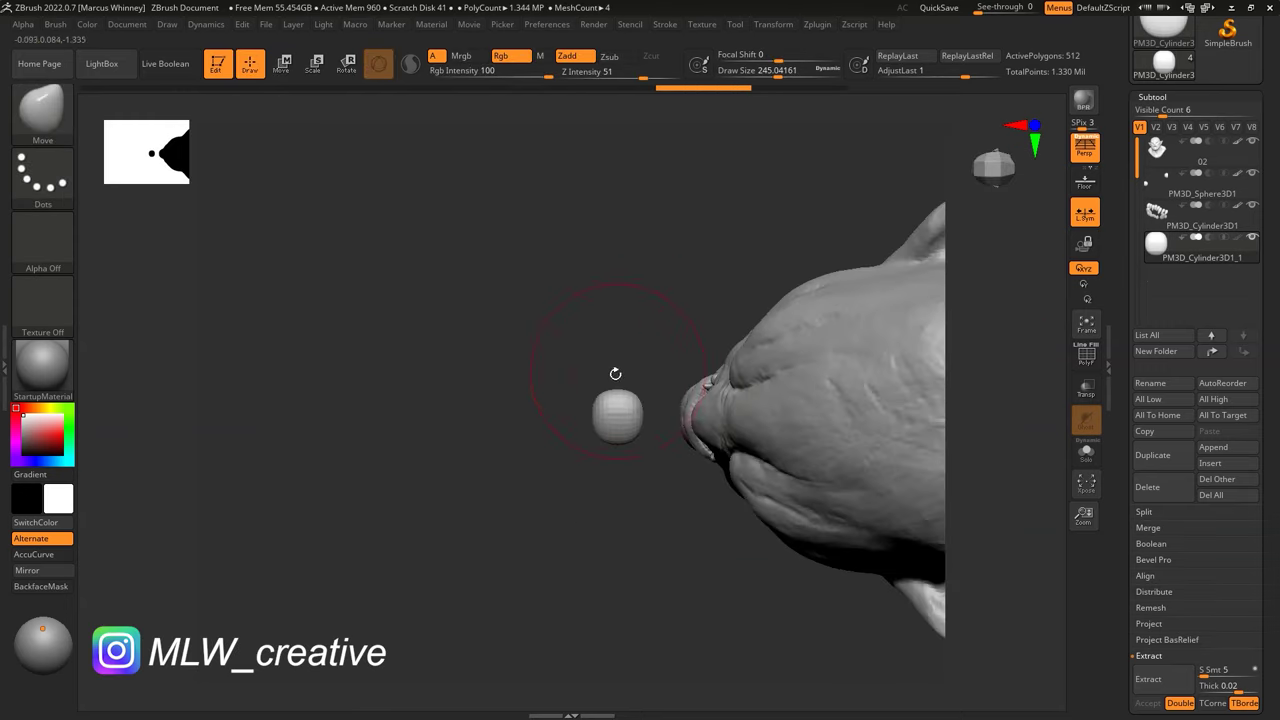
left_click_drag(571, 404, 545, 412)
left_click_drag(600, 300, 620, 480)
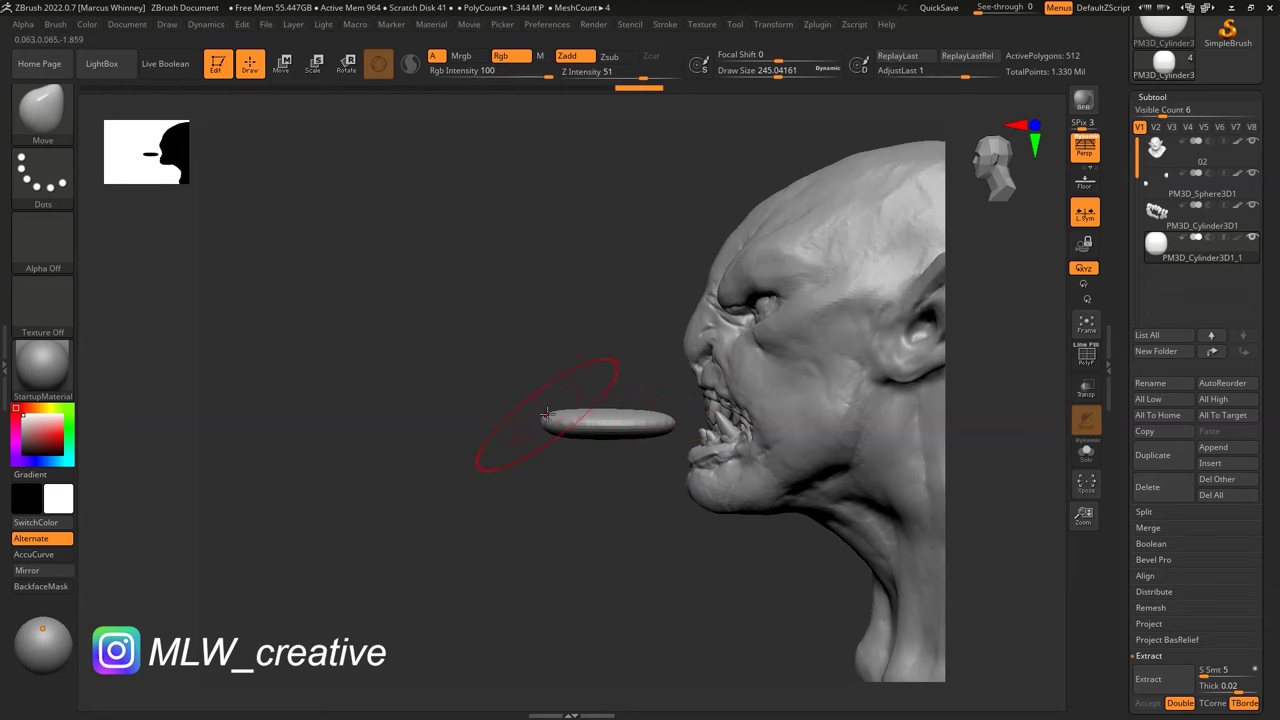
left_click_drag(300, 400, 420, 420, "shift")
Step: ZRemesher the tongue from the Geometry menu to about 9.7K polygons
key("w")
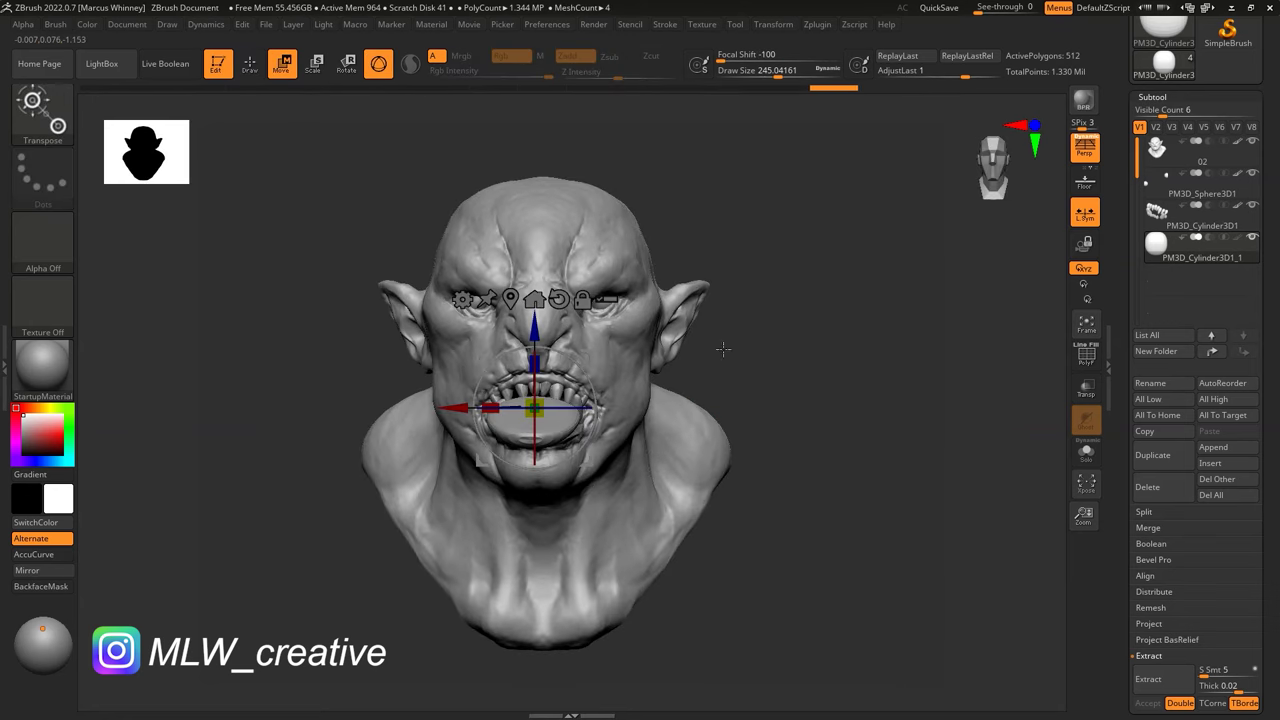
scroll(1195, 400, "down", 3)
left_click(1157, 512)
left_click(1157, 391)
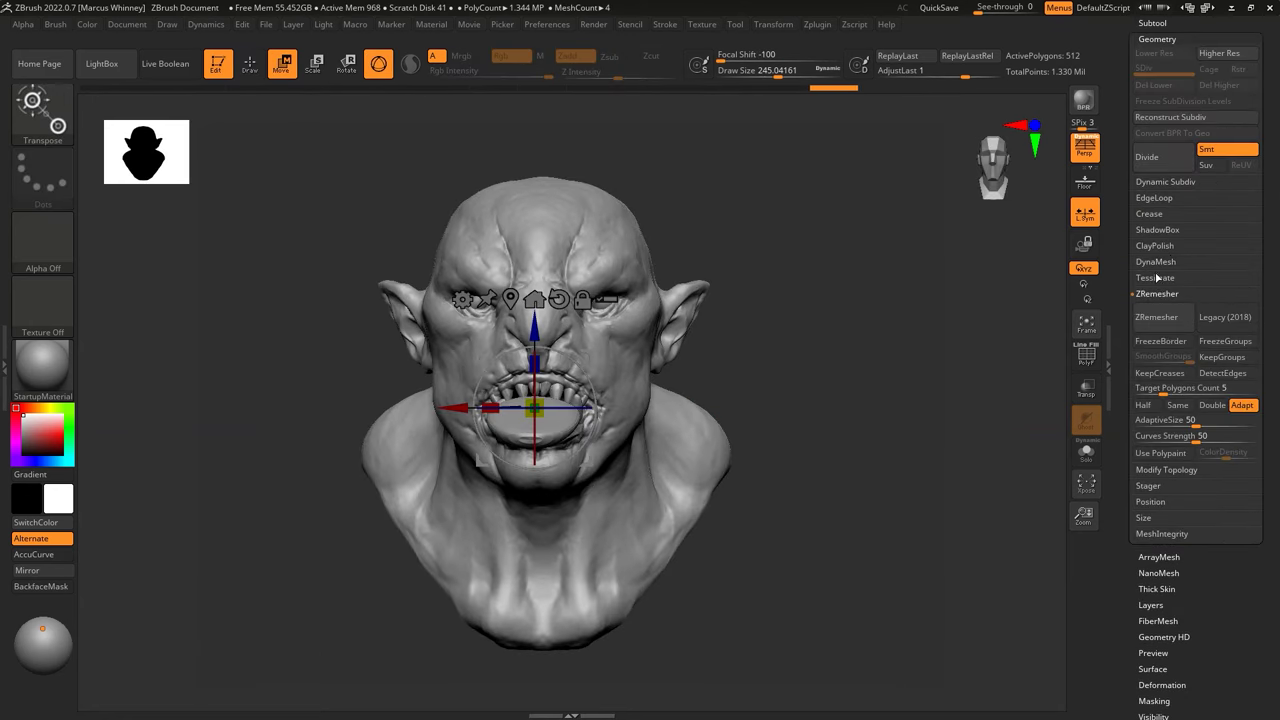
mouse_move(782, 392)
left_mouse_down()
mouse_move(791, 386)
mouse_move(772, 356)
left_mouse_up()
Step: Sculpt the tongue surface with the Standard brush
key("q")
key("space")
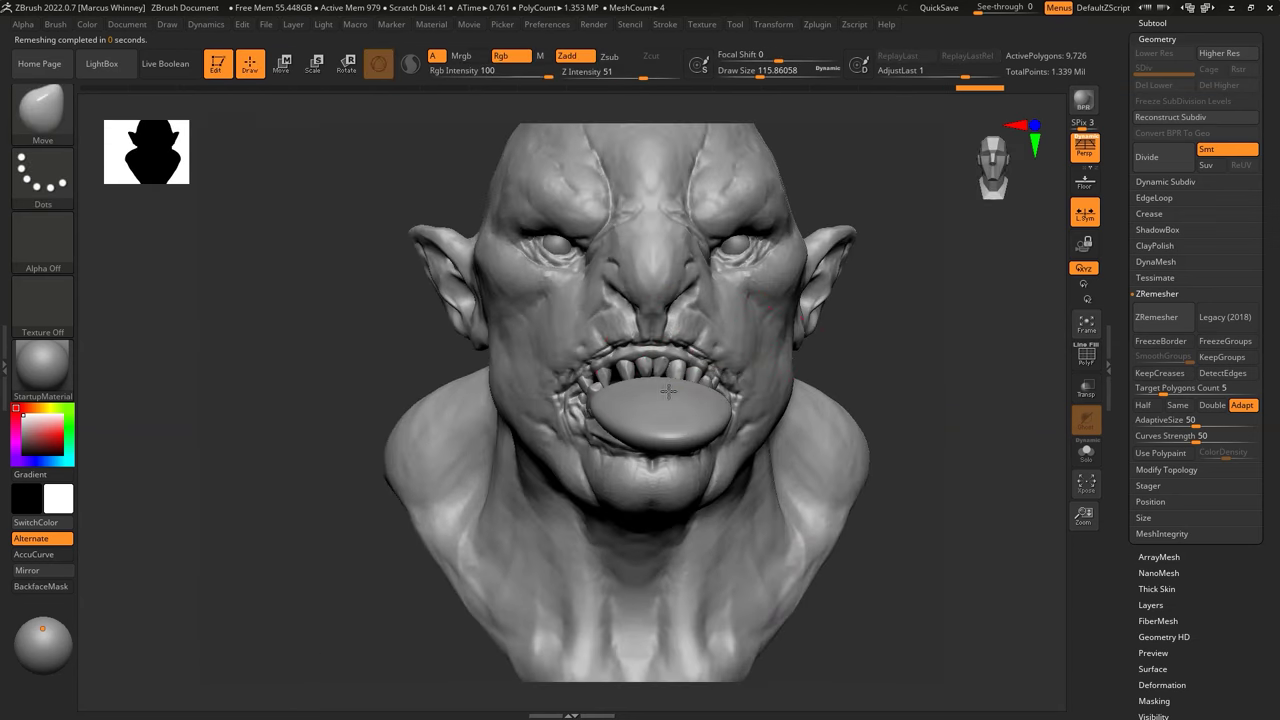
key("b")
left_click(721, 205)
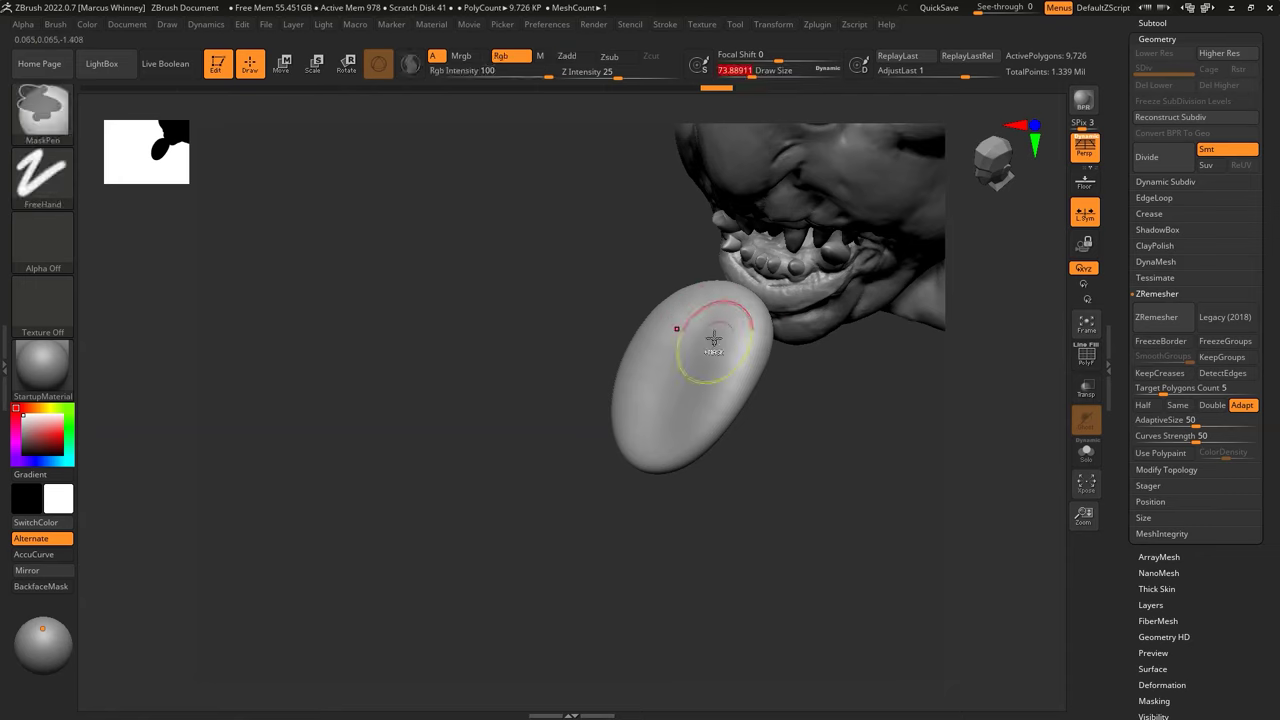
key("space")
mouse_move(671, 357)
left_mouse_down()
mouse_move(894, 366)
mouse_move(884, 349)
left_mouse_up()
Step: Carve a central groove down the tongue with DamStandard and position it with Transpose
key("b")
key("d")
key("s")
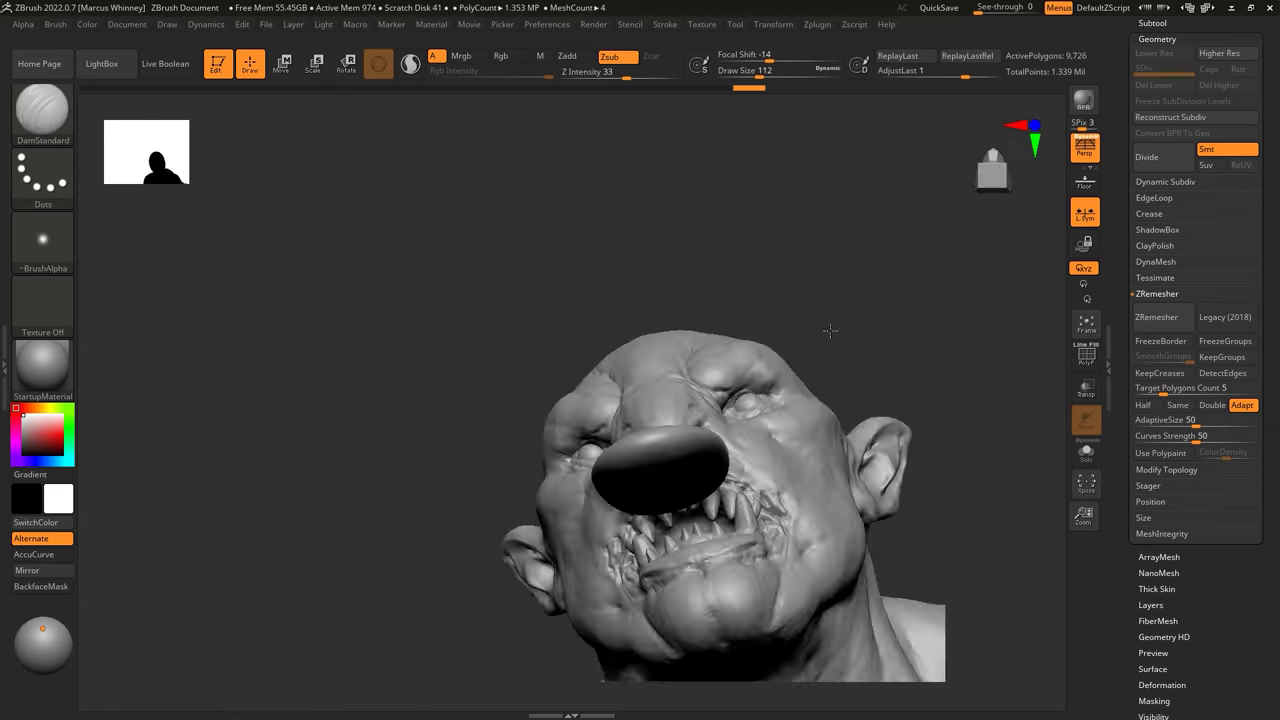
key("space")
left_click_drag(657, 371, 670, 350)
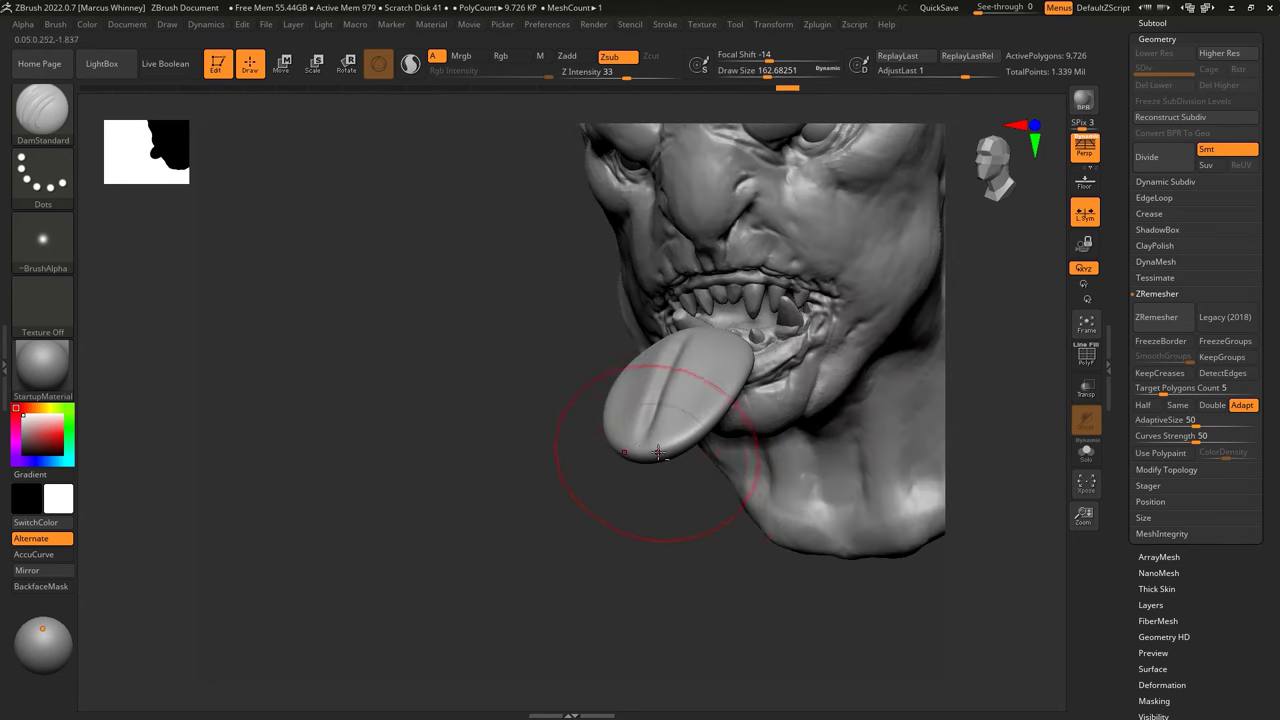
key("w")
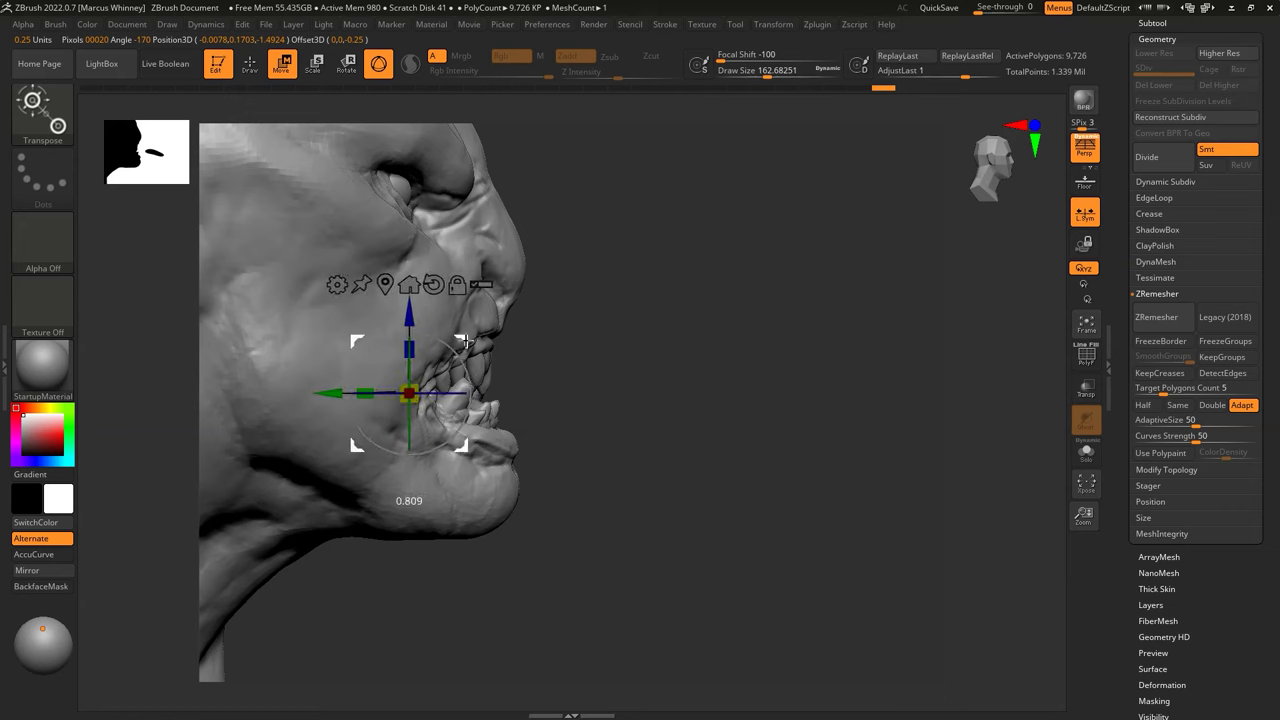
Step: Push the lower teeth area into shape with the Move brush
key("b")
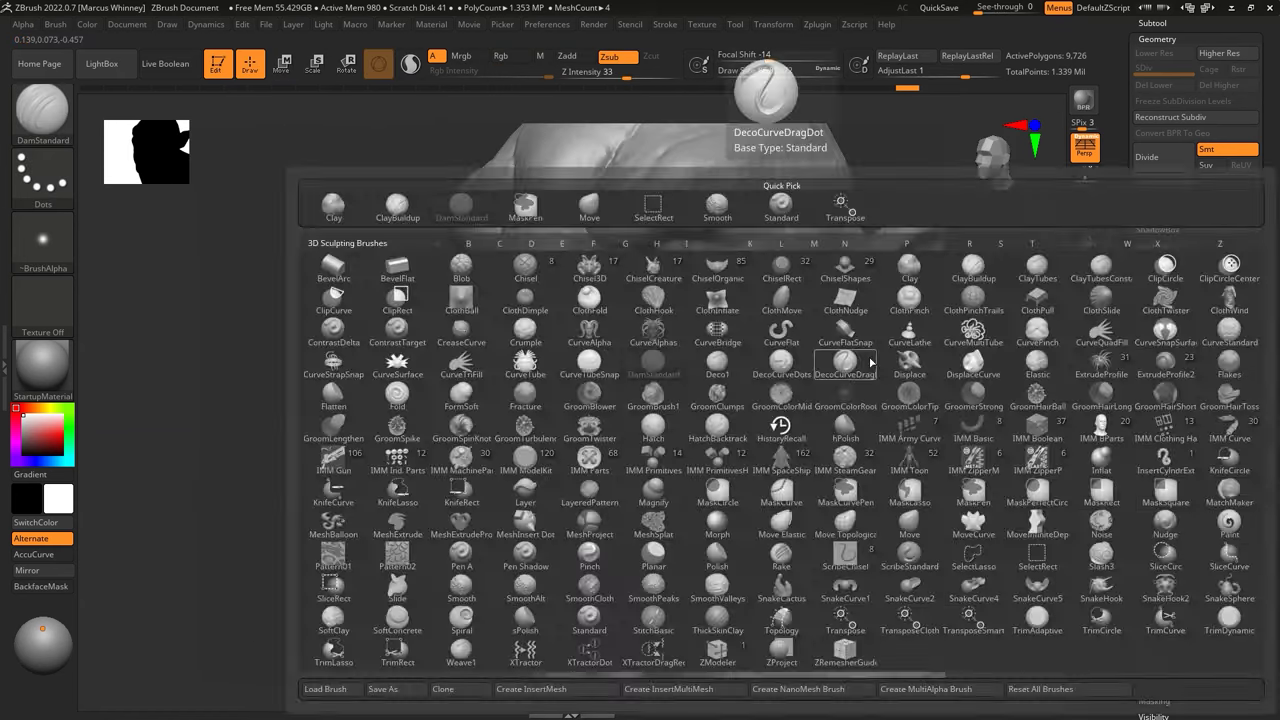
key("m")
key("v")
left_click_drag(578, 452, 527, 462)
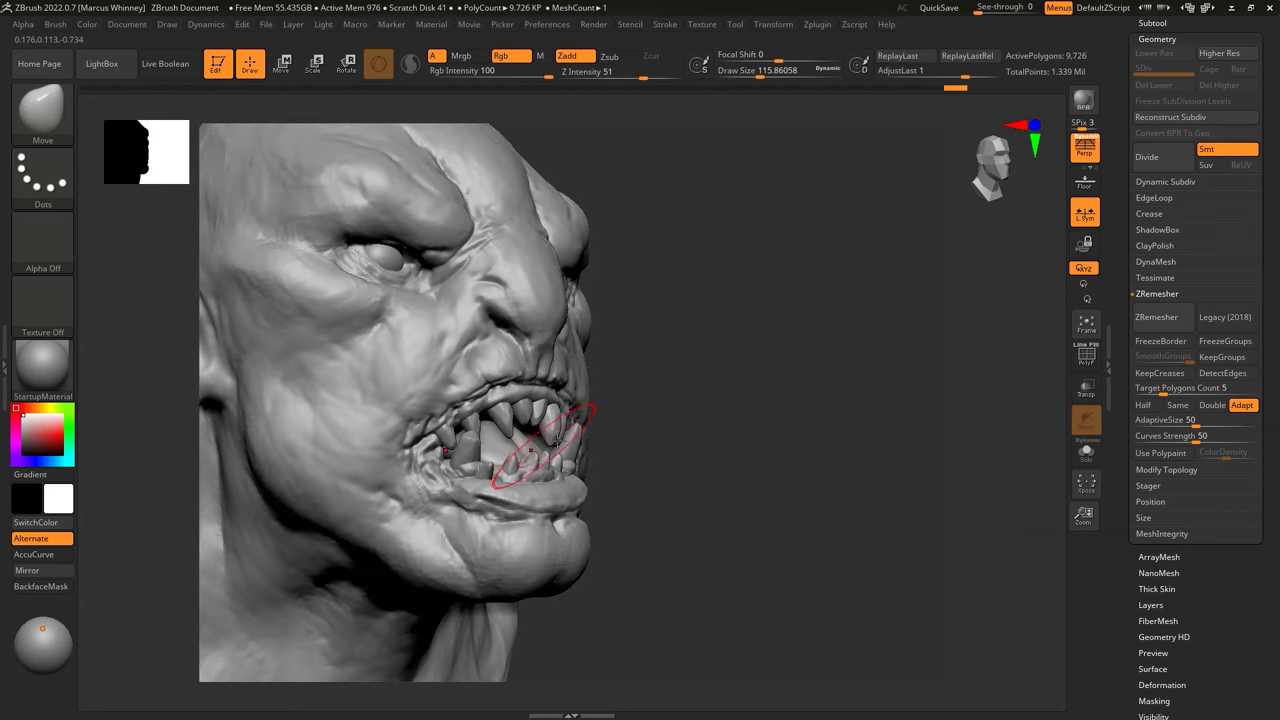
left_click_drag(541, 446, 680, 390)
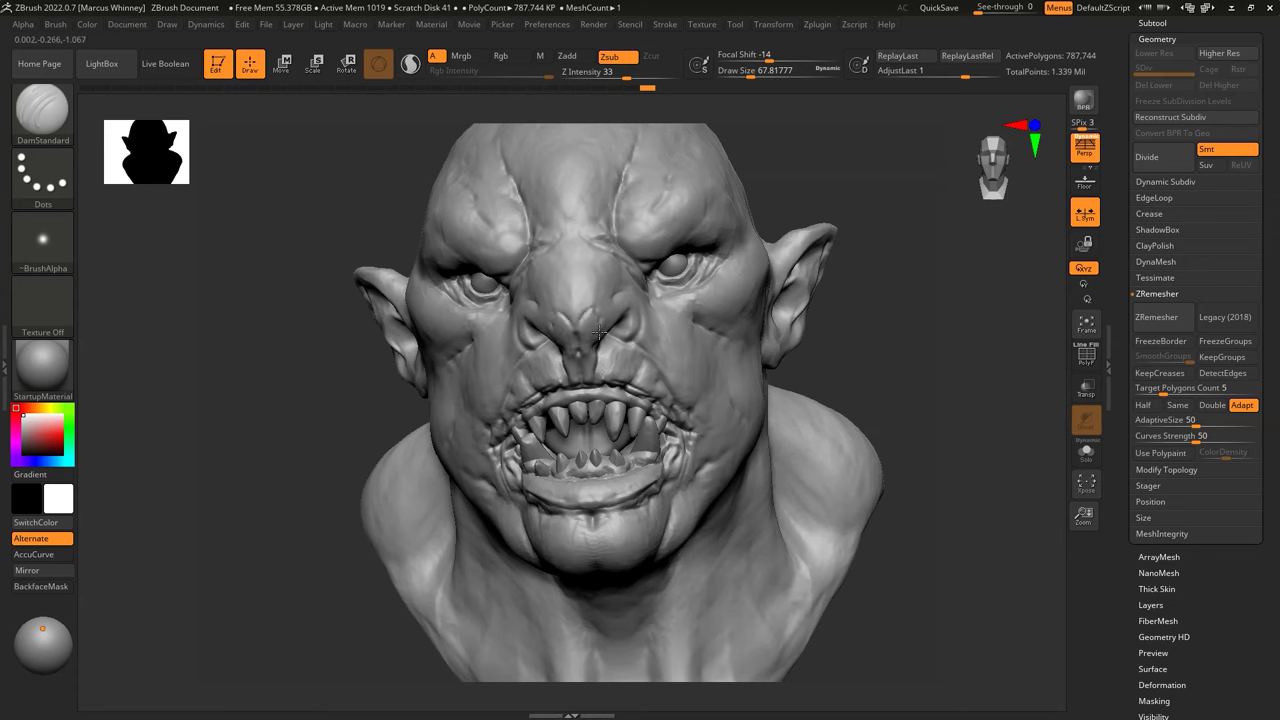
left_click_drag(599, 333, 802, 278)
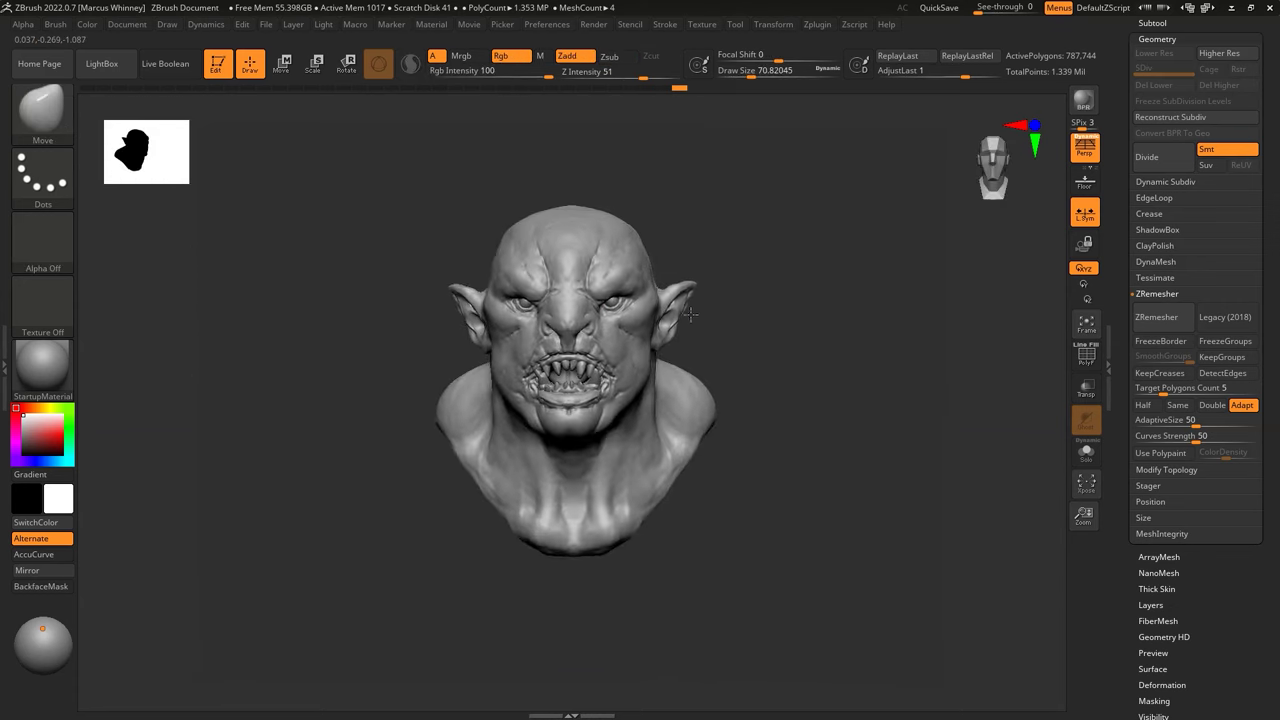
Step: Switch to DamStandard and review the face from three-quarter and front views
key("b")
key("d")
key("s")
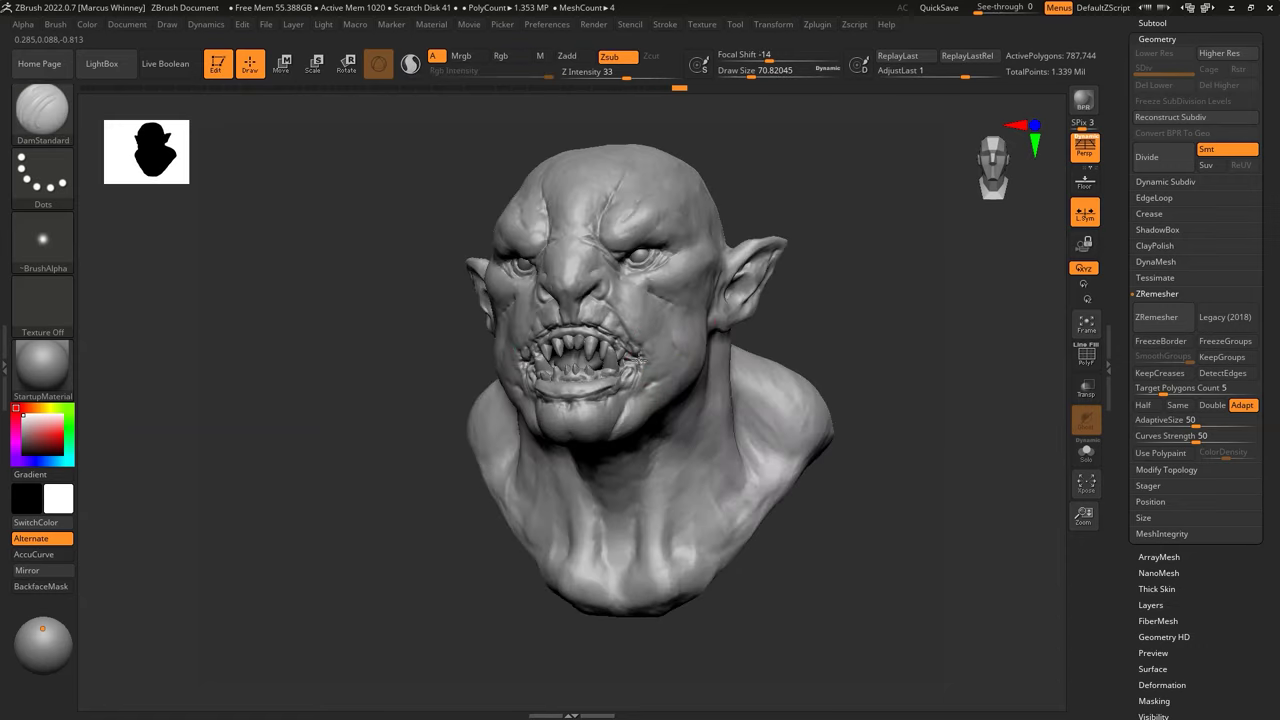
left_click_drag(960, 380, 880, 375)
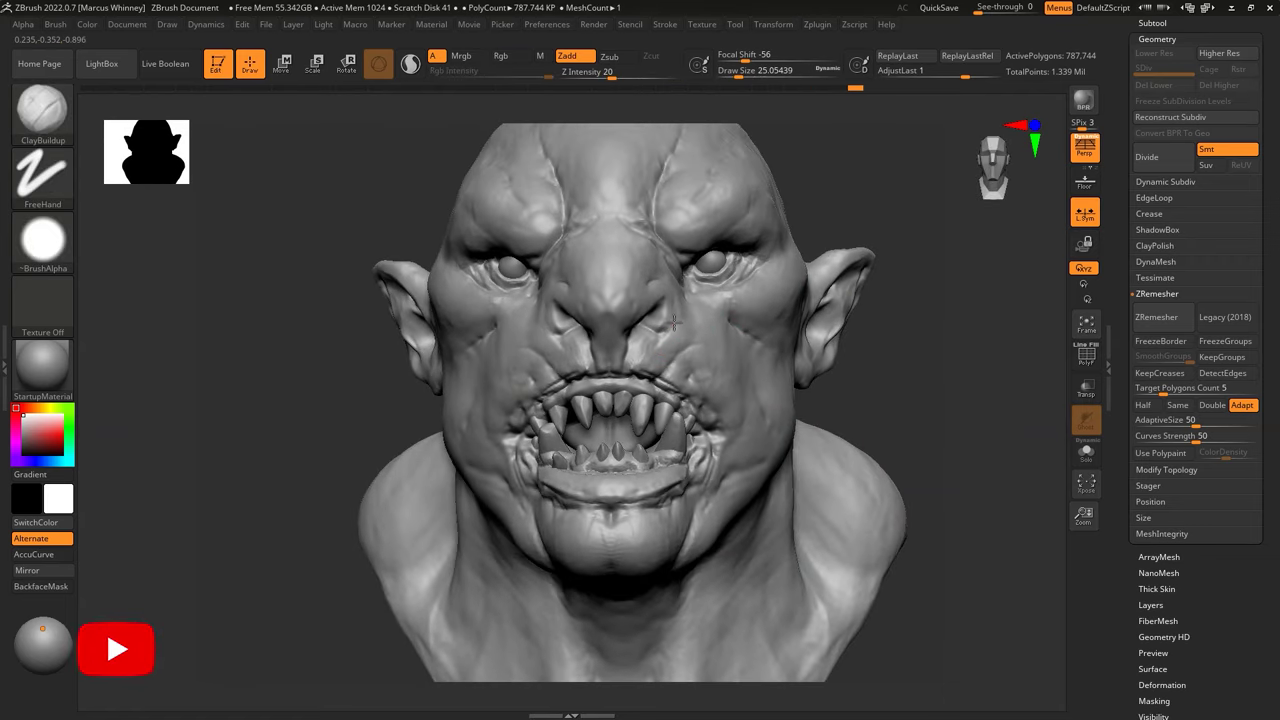
mouse_move(675, 322)
right_mouse_down()
mouse_move(839, 339)
mouse_move(758, 288)
right_mouse_up()
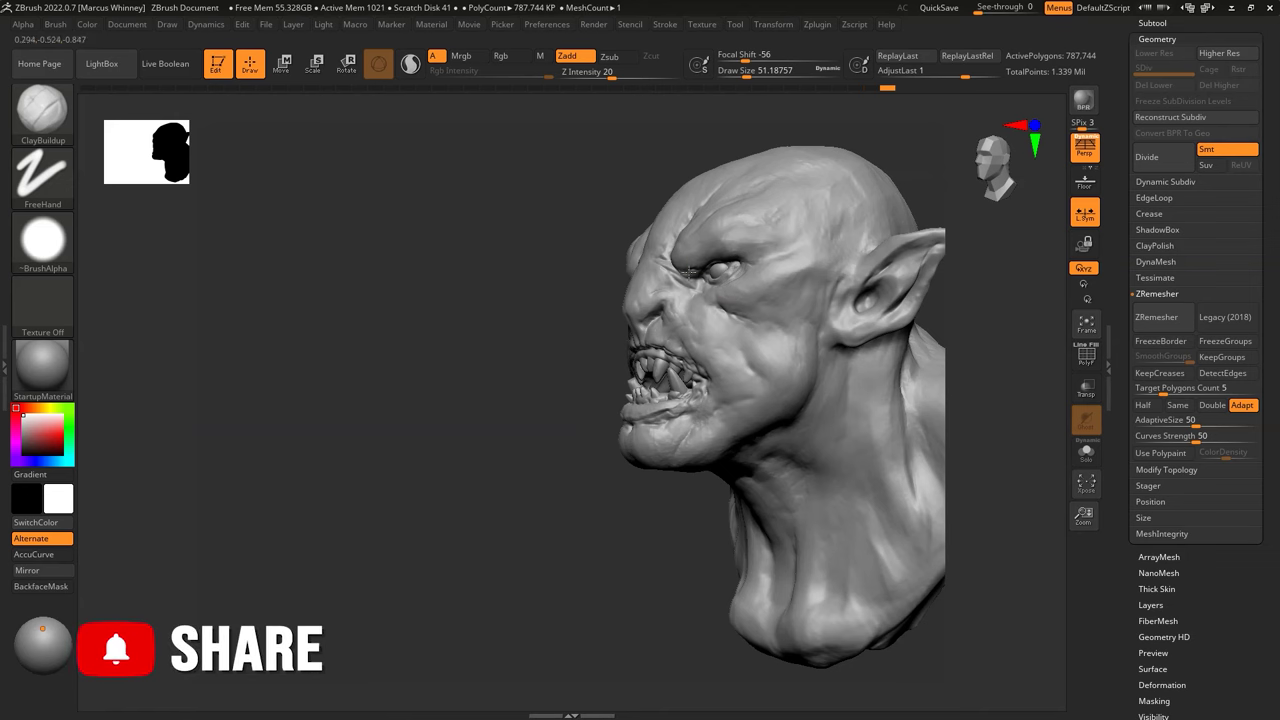
mouse_move(874, 289)
right_mouse_down()
mouse_move(929, 357)
mouse_move(697, 235)
right_mouse_up()
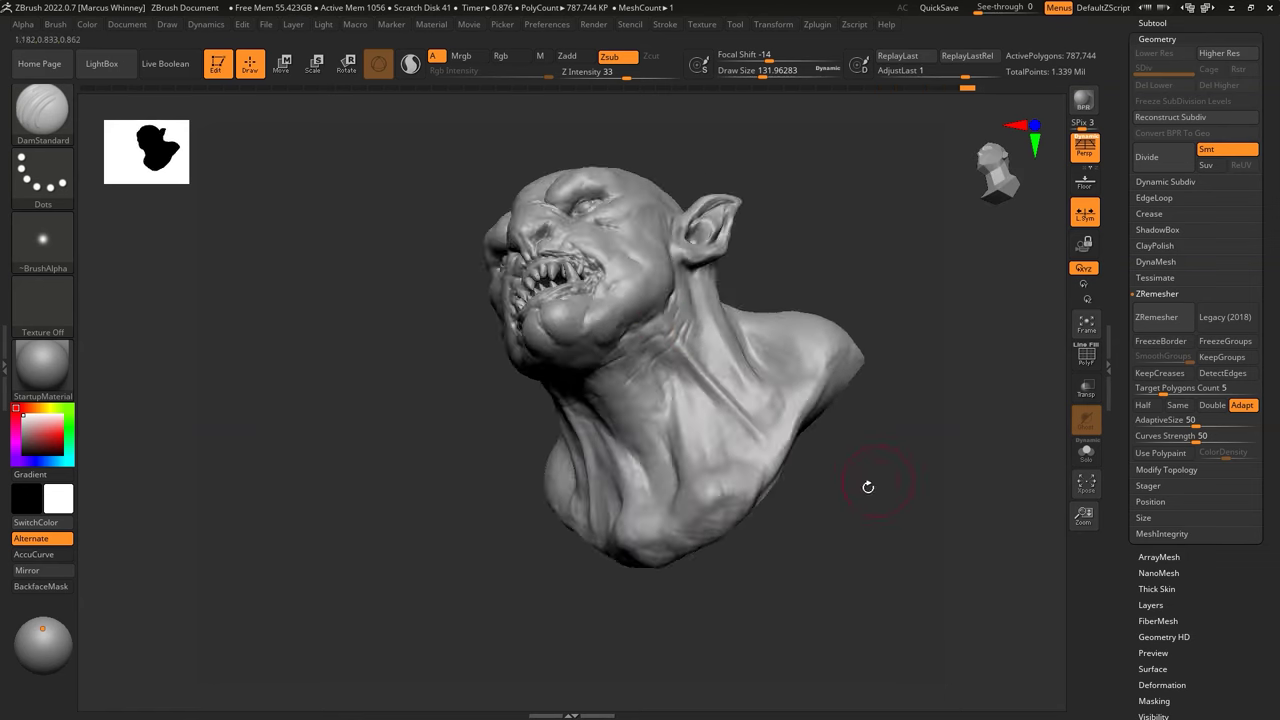
Step: Inspect the jaw and side profiles of the bust from several angles
left_click_drag(747, 297, 530, 290)
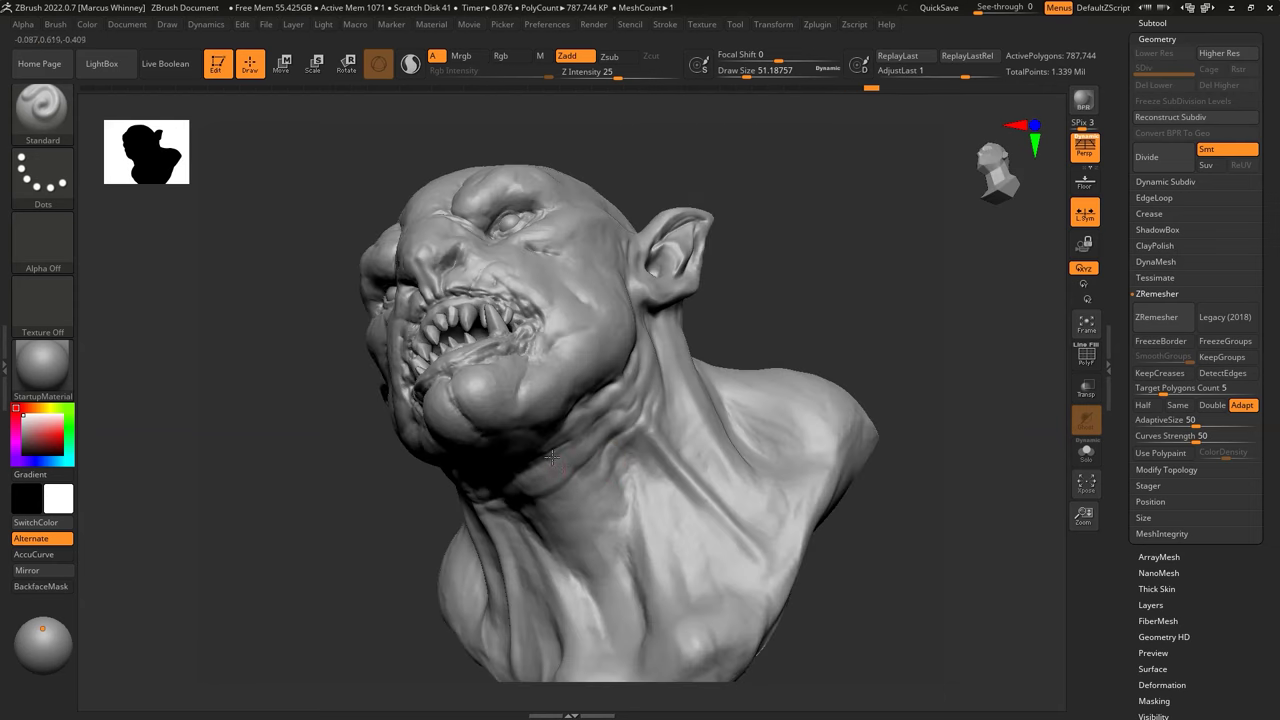
right_click_drag(564, 476, 528, 459)
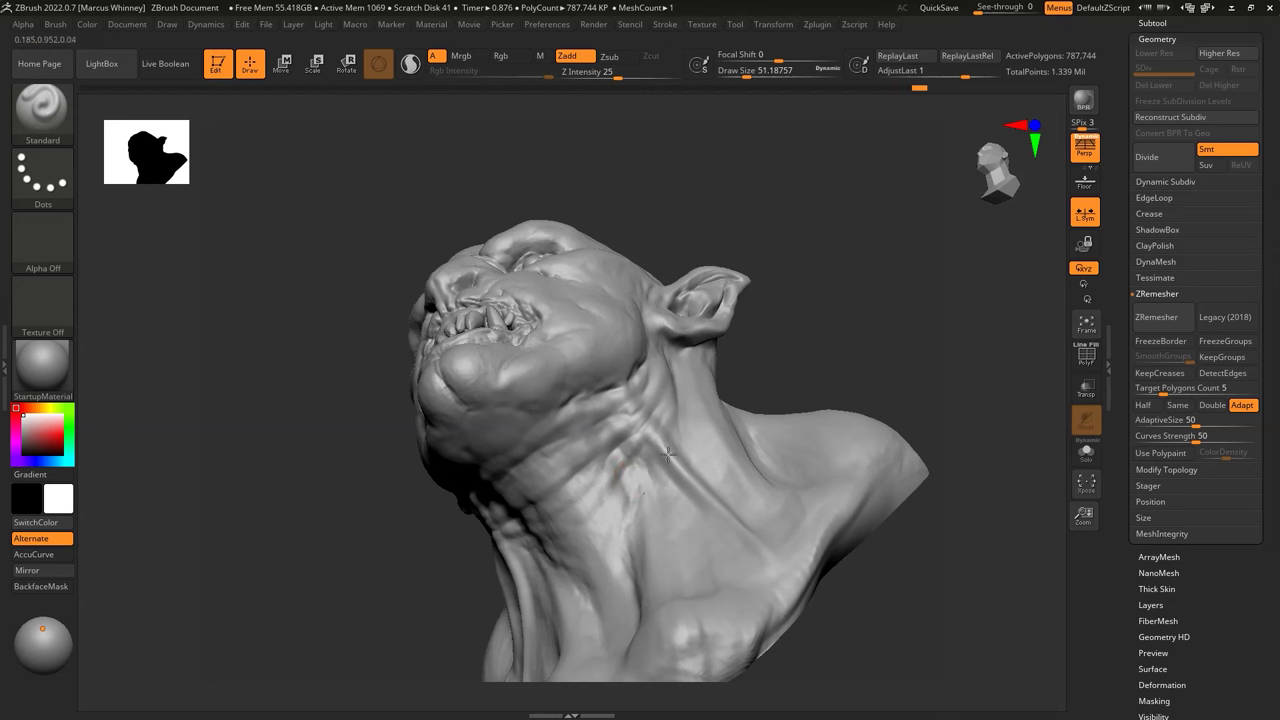
right_click_drag(668, 453, 643, 431)
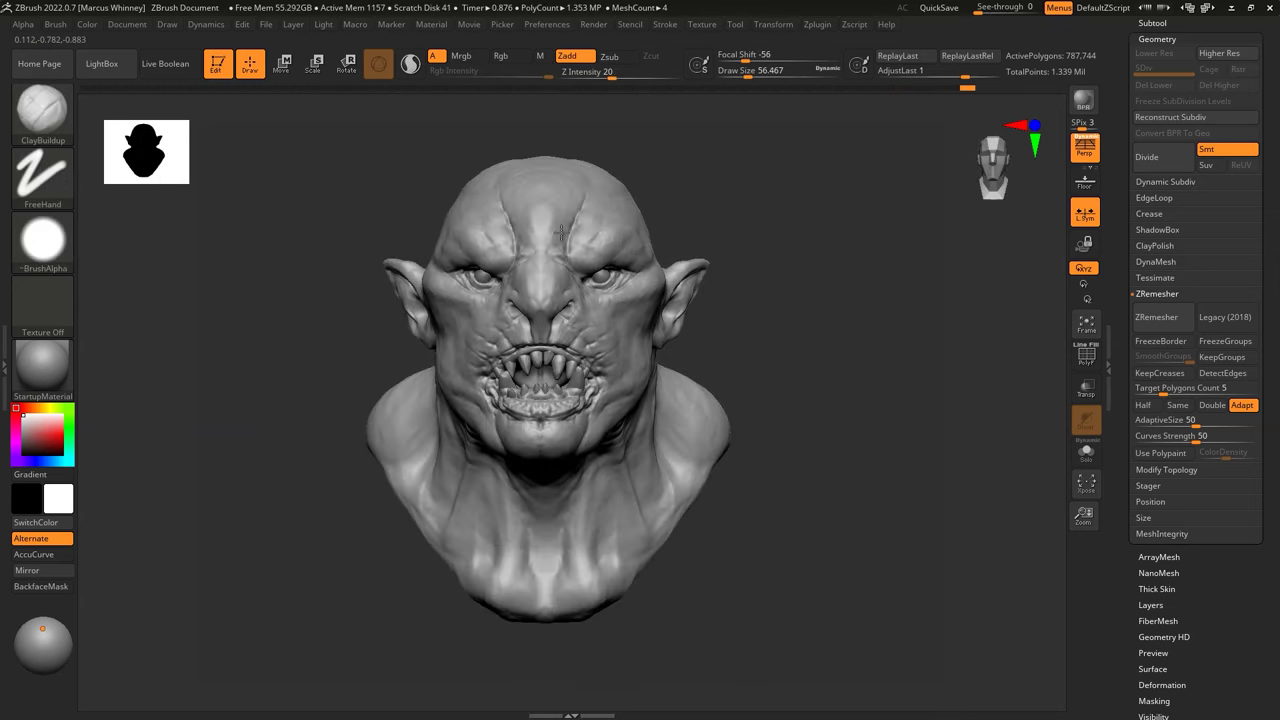
right_click_drag(565, 245, 720, 177)
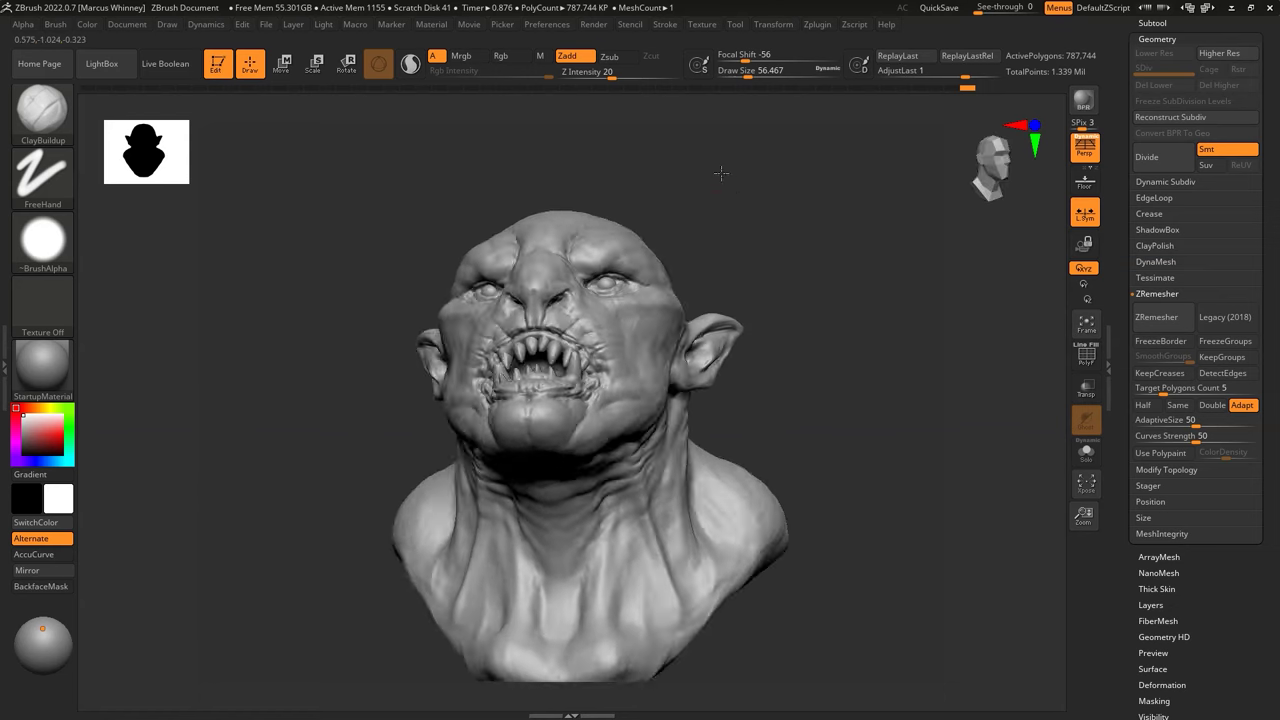
right_click_drag(559, 358, 558, 330)
mouse_move(644, 340)
right_mouse_down("shift")
mouse_move(576, 334)
mouse_move(564, 442)
right_mouse_up("shift")
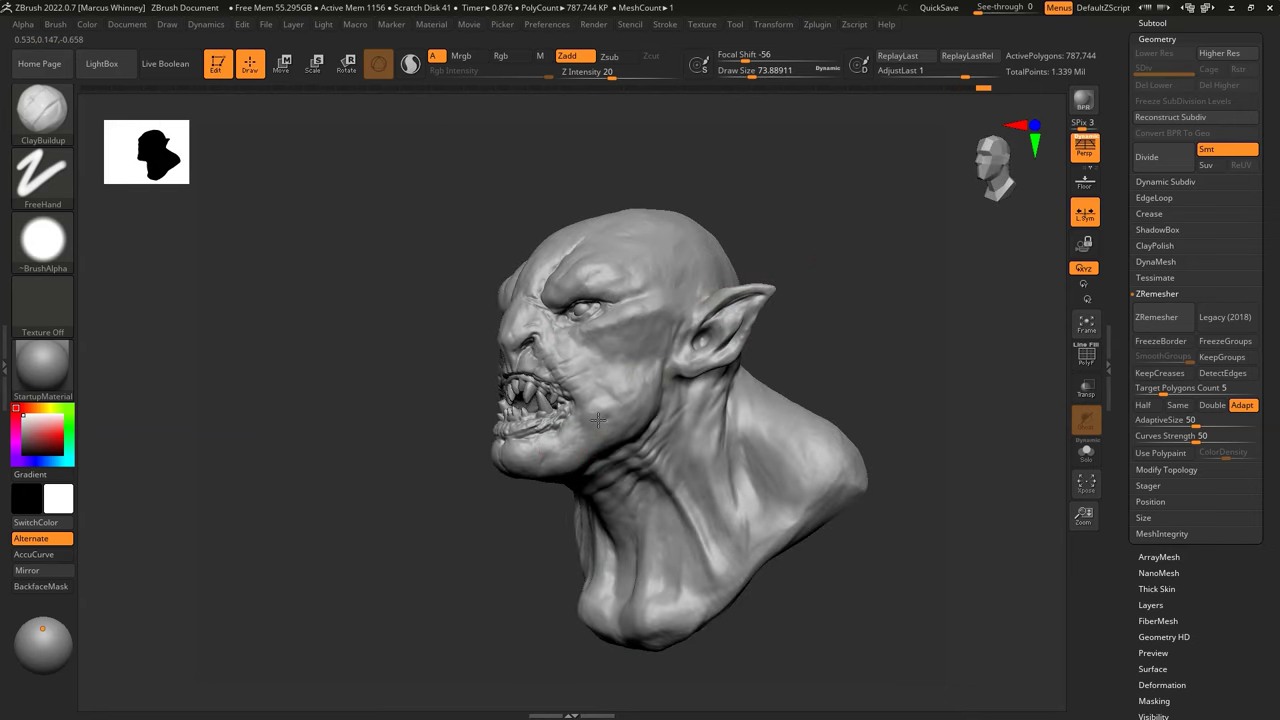
mouse_move(597, 420)
right_mouse_down()
mouse_move(874, 337)
mouse_move(831, 403)
mouse_move(586, 371)
mouse_move(788, 313)
right_mouse_up()
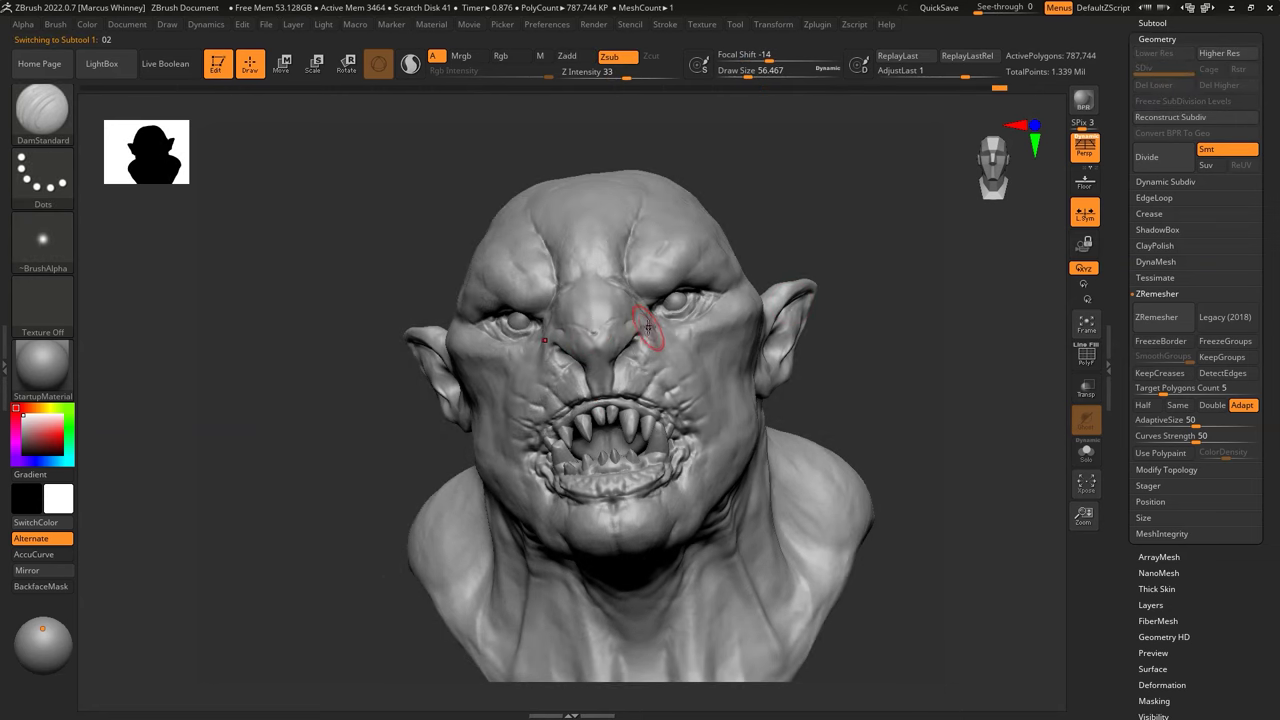
mouse_move(636, 292)
right_mouse_down()
mouse_move(837, 294)
mouse_move(831, 314)
right_mouse_up()
Step: Switch to the Standard brush and reduce its size to about 44
key("b")
key("s")
key("t")
key("space")
left_click_drag(843, 246, 690, 305)
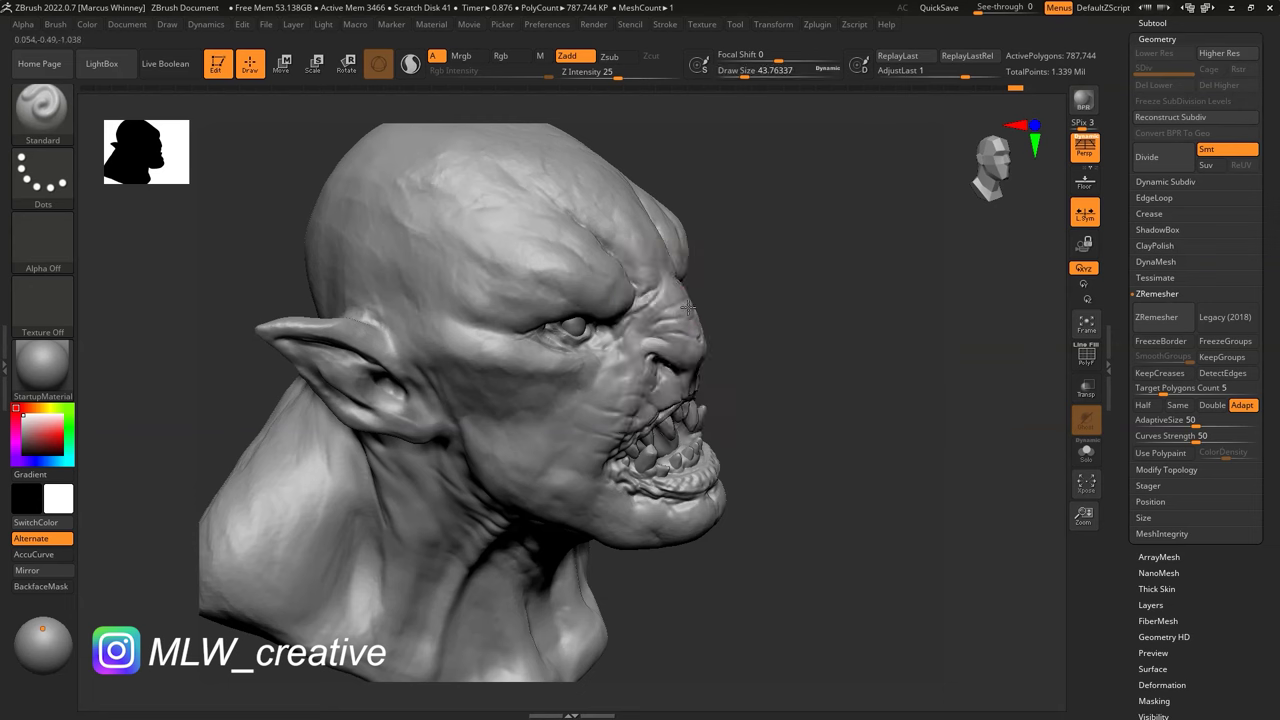
mouse_move(667, 298)
right_mouse_down()
mouse_move(667, 325)
mouse_move(727, 336)
right_mouse_up()
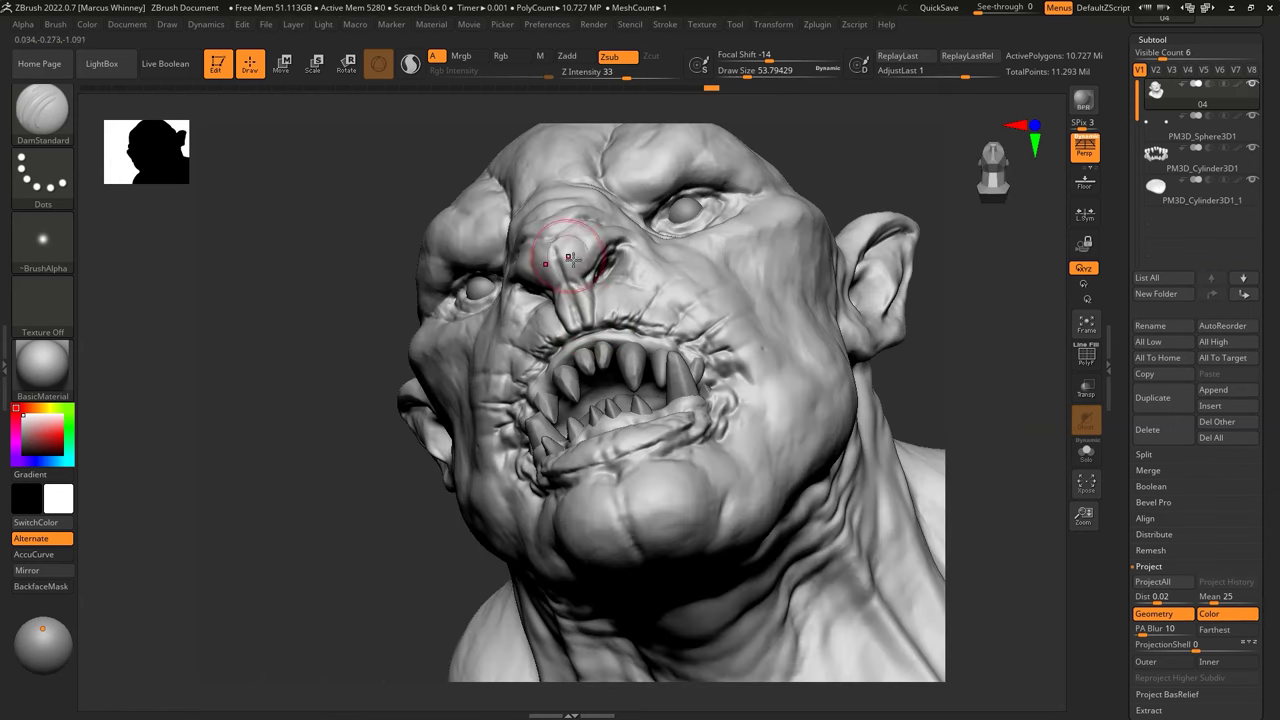
Step: Carve deeper nostril and upper-eyelid creases with DamStandard
left_click_drag(570, 258, 625, 280)
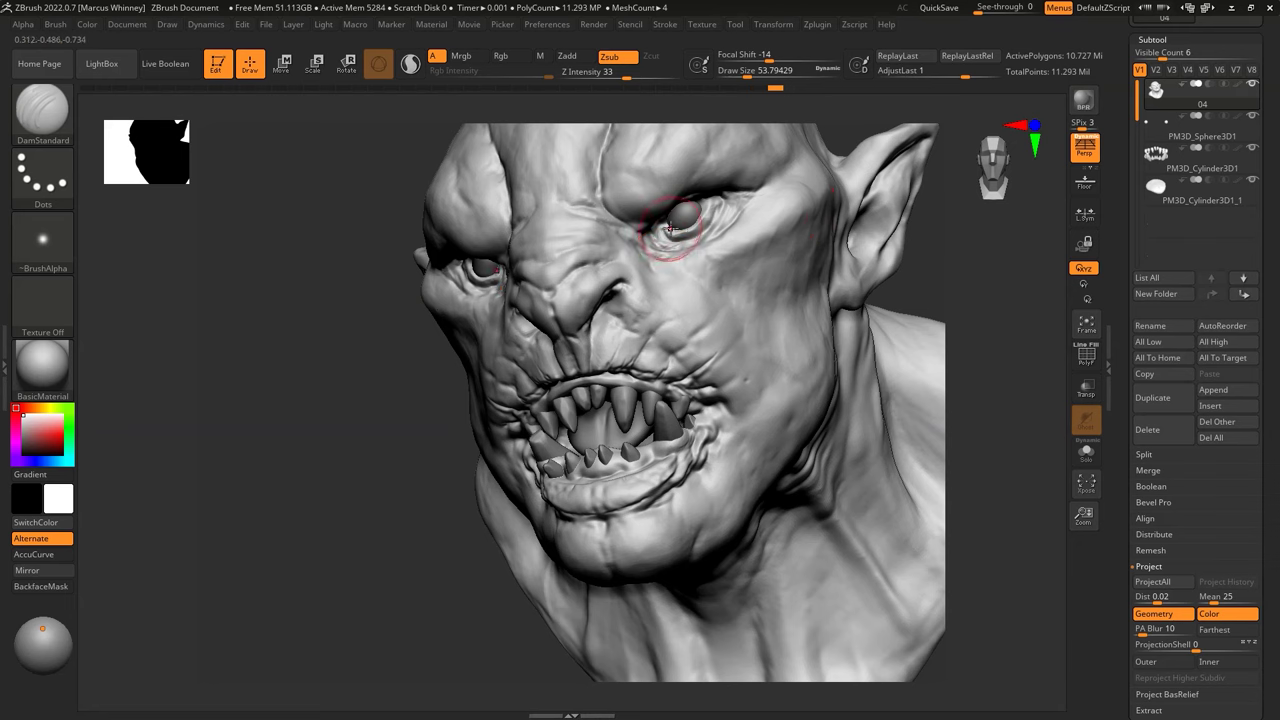
key("bracketleft")
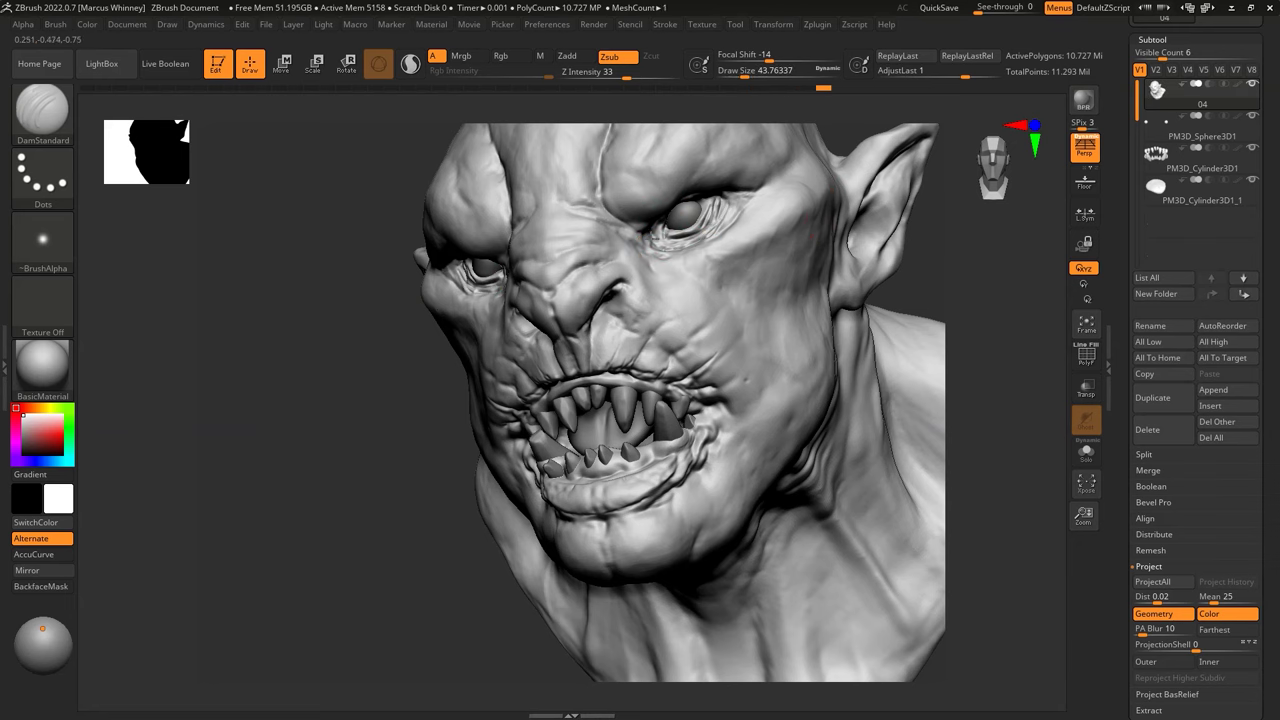
left_click_drag(955, 265, 977, 265)
left_click_drag(418, 229, 362, 242)
Step: Pull a long fur strand from the brow with the Fur-M-VDM brush
left_click_drag(749, 235, 577, 300)
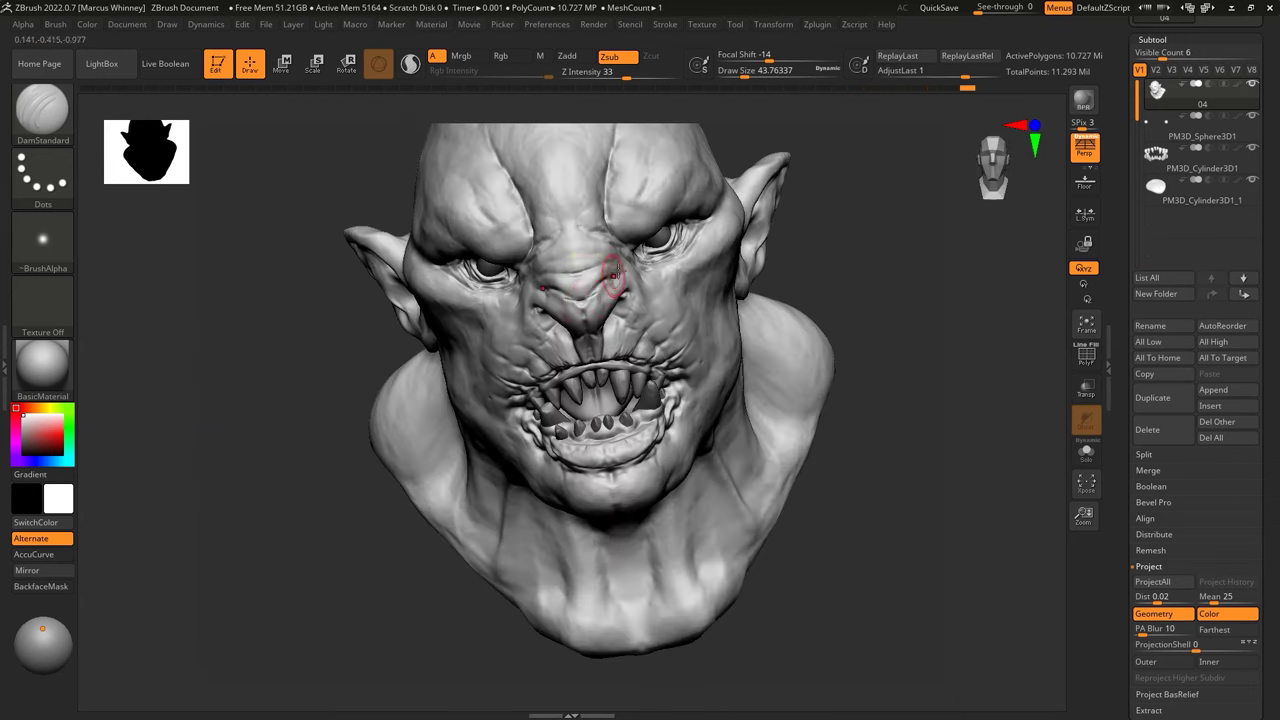
left_click_drag(829, 240, 744, 234)
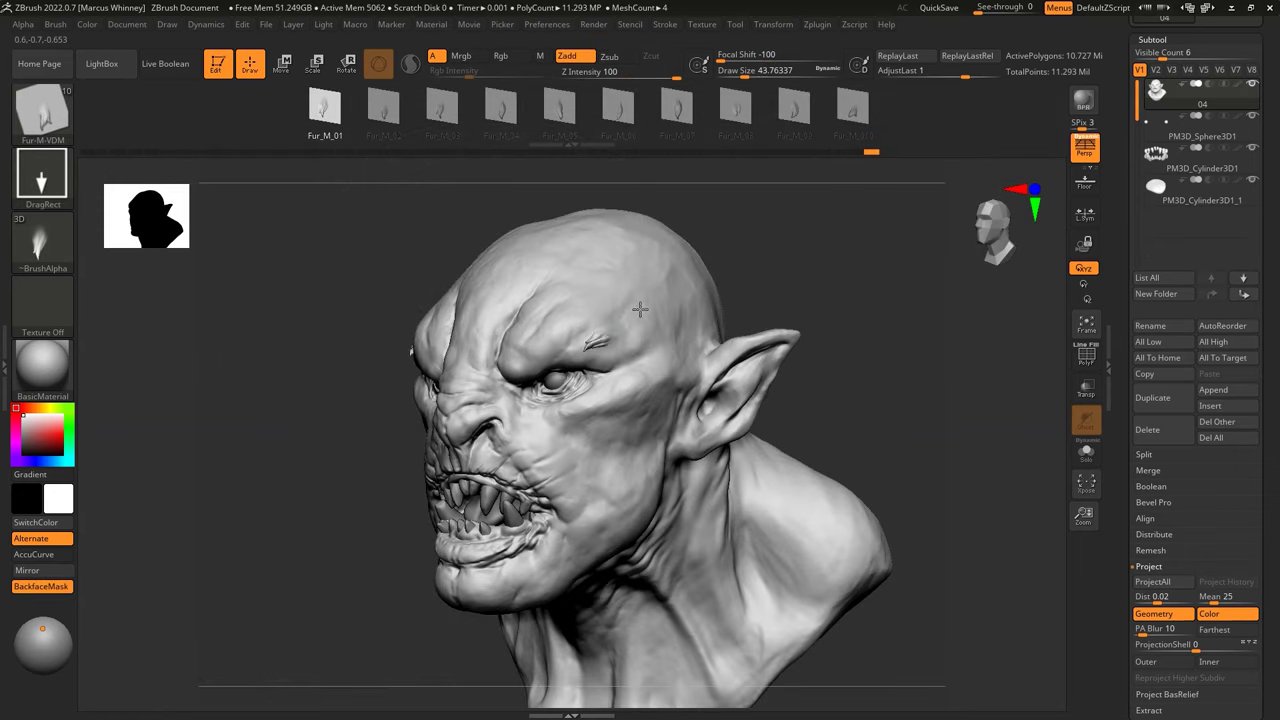
left_click_drag(640, 309, 527, 381)
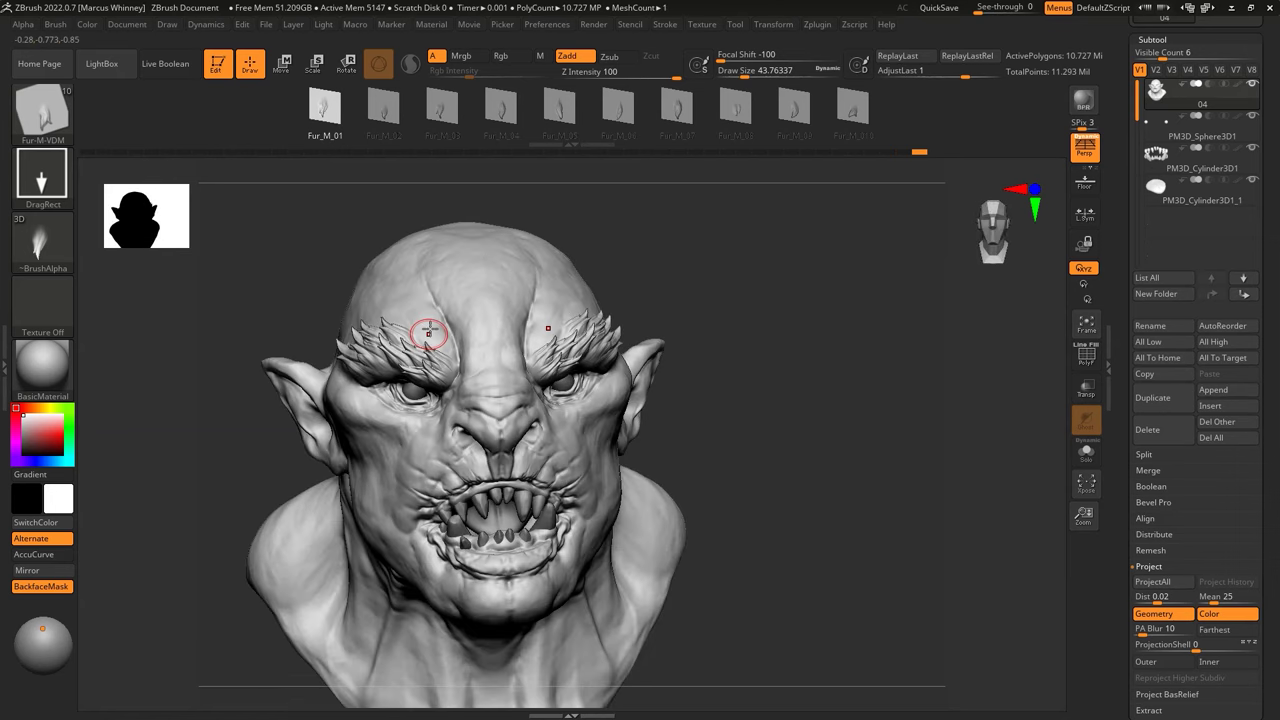
Step: Choose the Fur_M_03 VDM variant and drag fur spikes onto the cheek
key("ctrl")
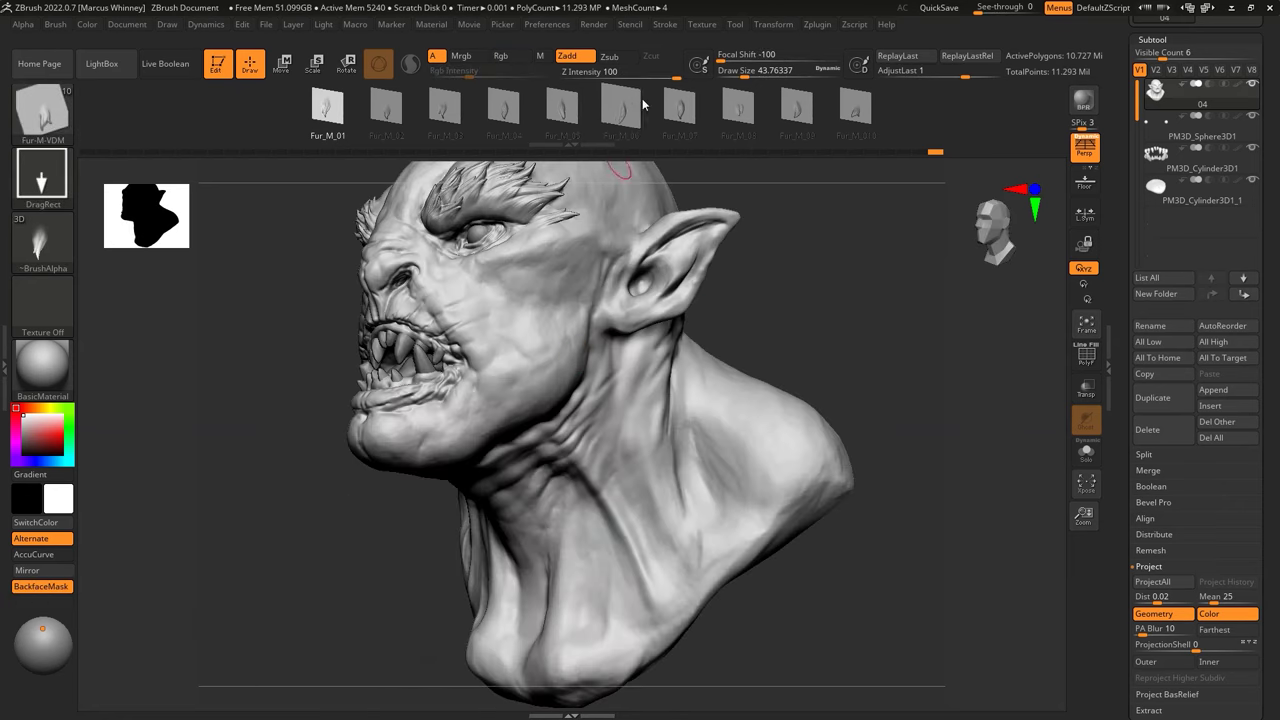
left_click(443, 109)
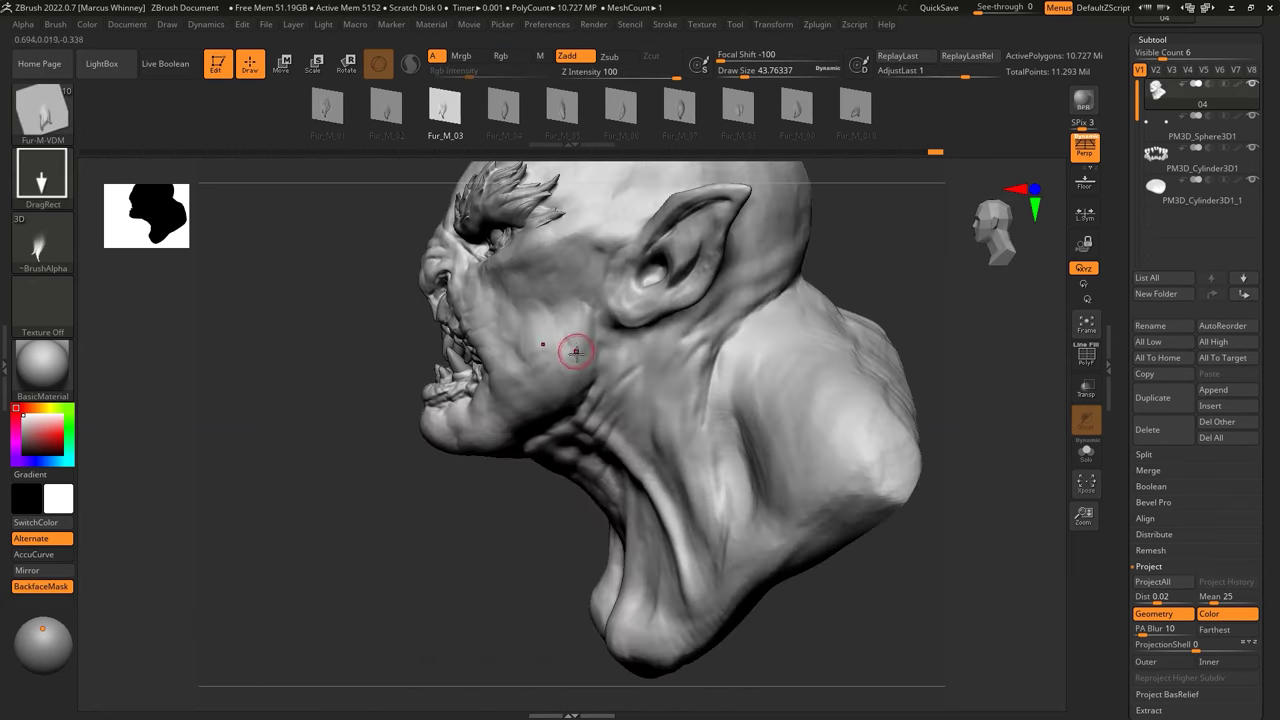
left_click_drag(576, 351, 554, 294)
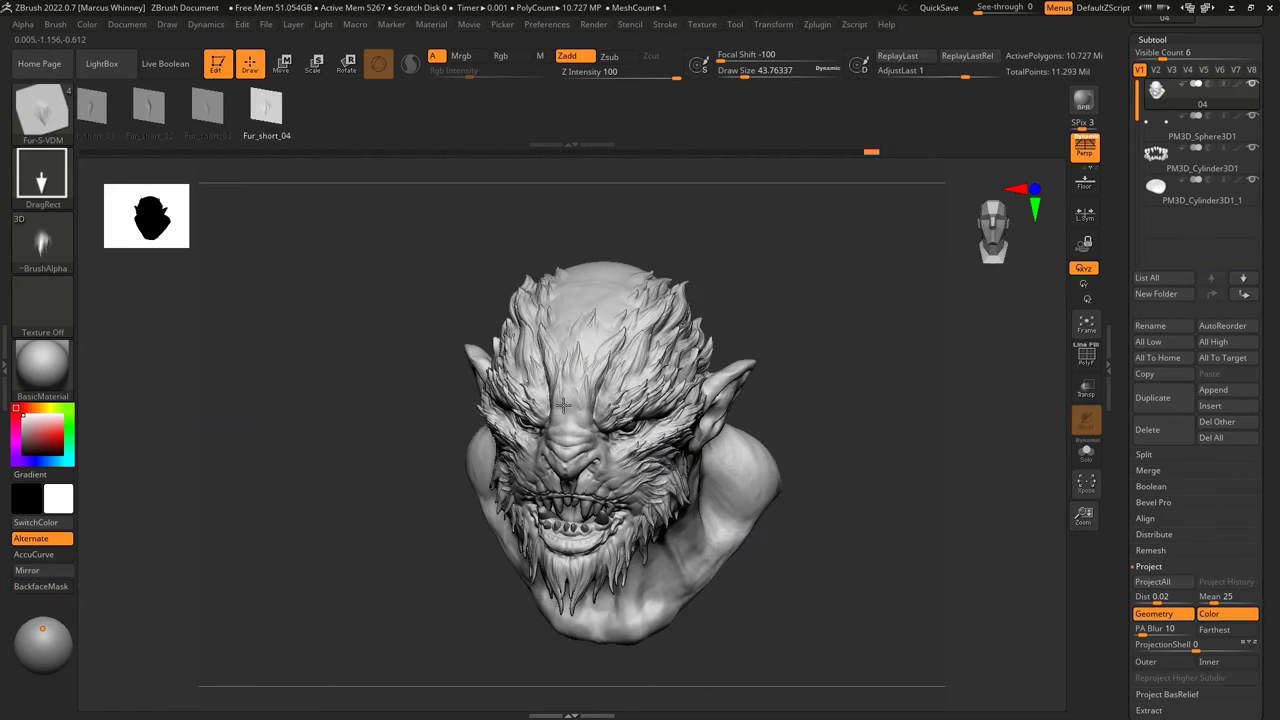
Step: Orbit the bust to view the top and sides of the head
left_click_drag(803, 291, 546, 223)
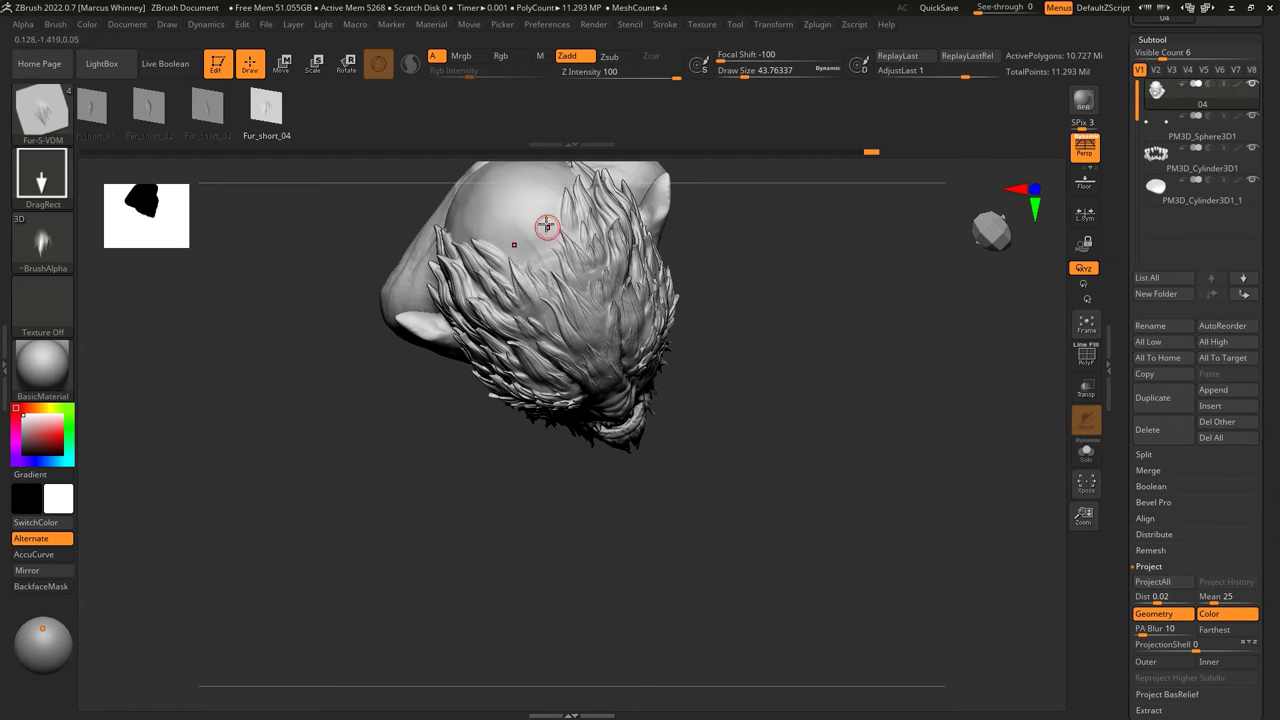
left_click_drag(783, 277, 849, 317)
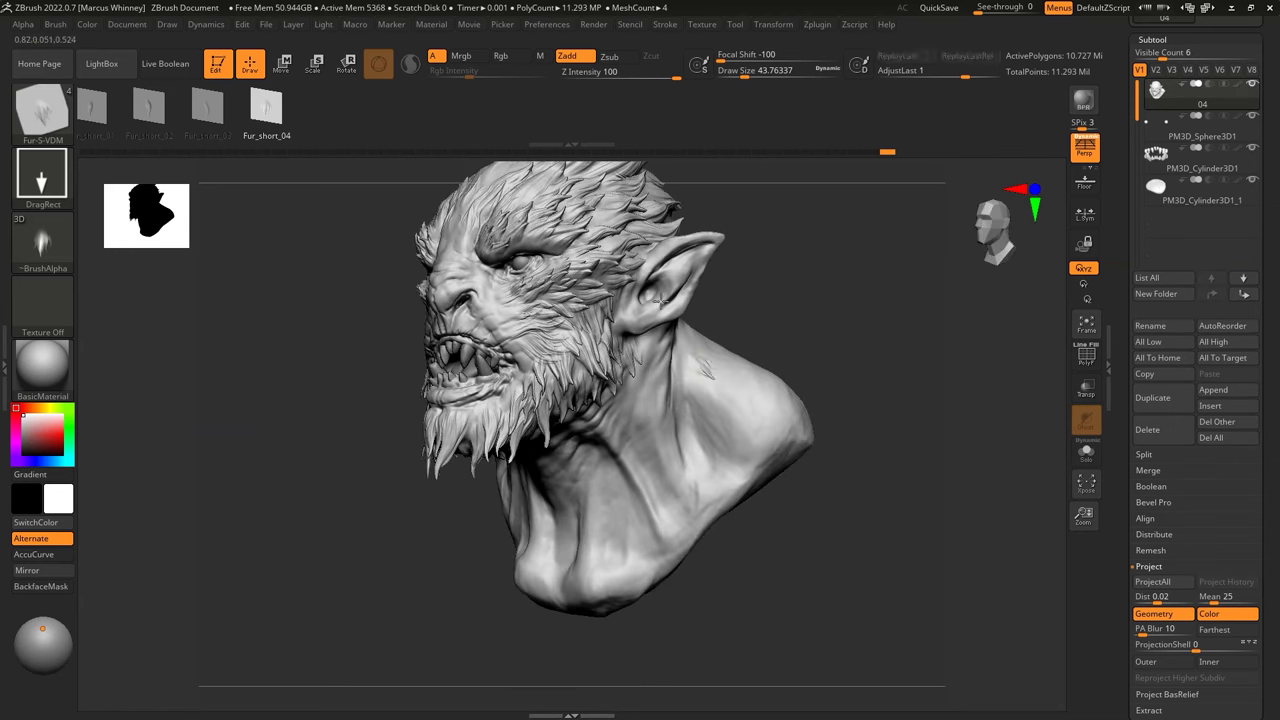
mouse_move(712, 400)
left_mouse_down()
mouse_move(794, 389)
mouse_move(746, 274)
left_mouse_up()
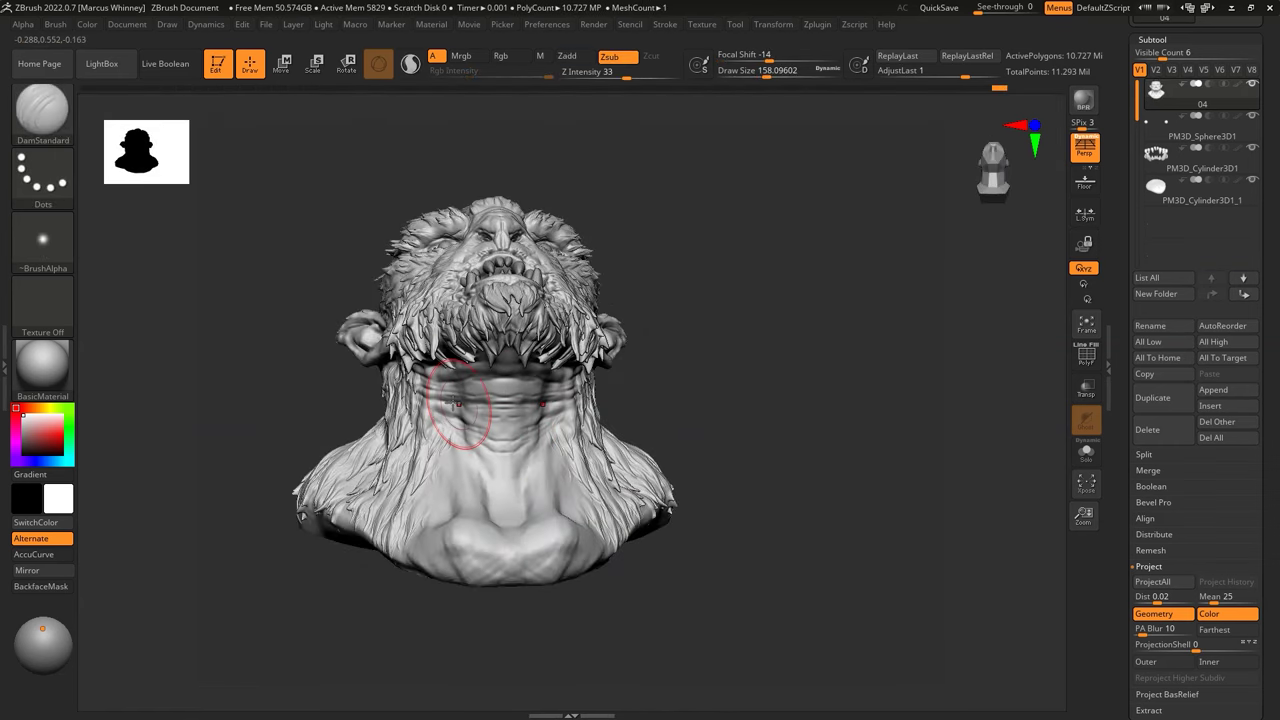
Step: Orbit the furred bust to inspect its ear, back and right profile
right_click_drag(458, 405, 655, 288)
right_click_drag(705, 371, 470, 340)
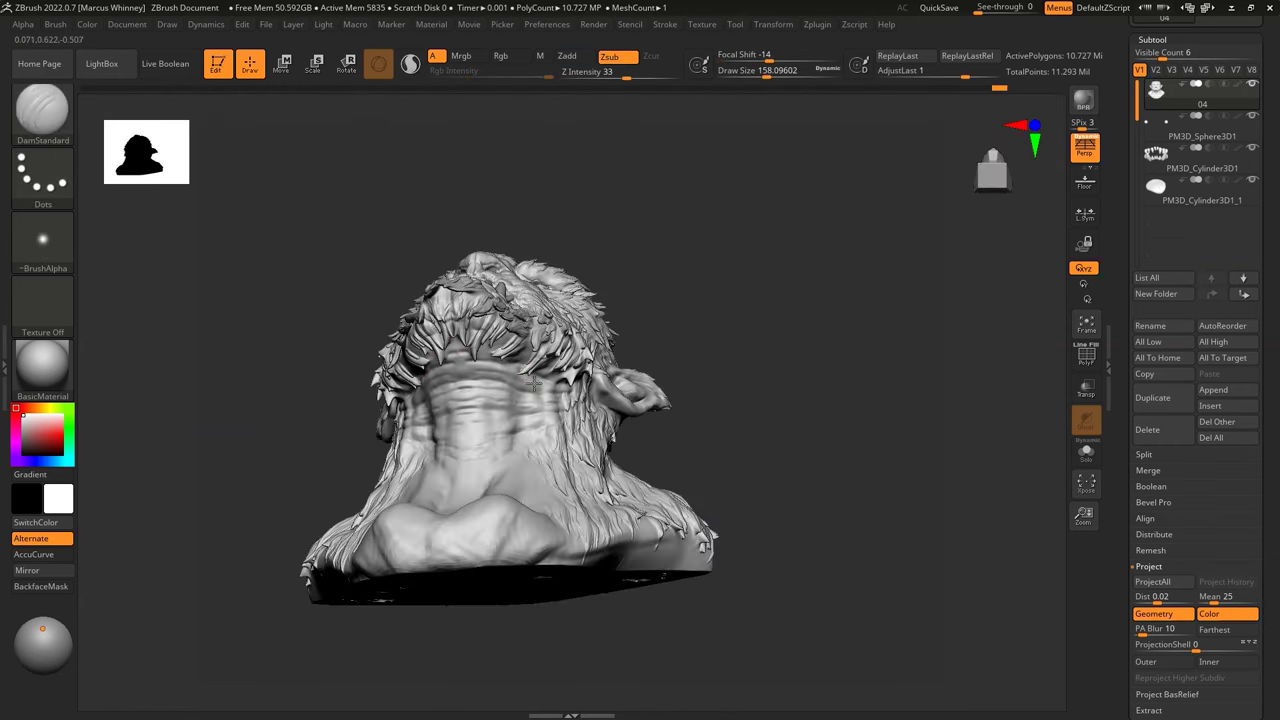
right_click_drag(534, 383, 760, 402)
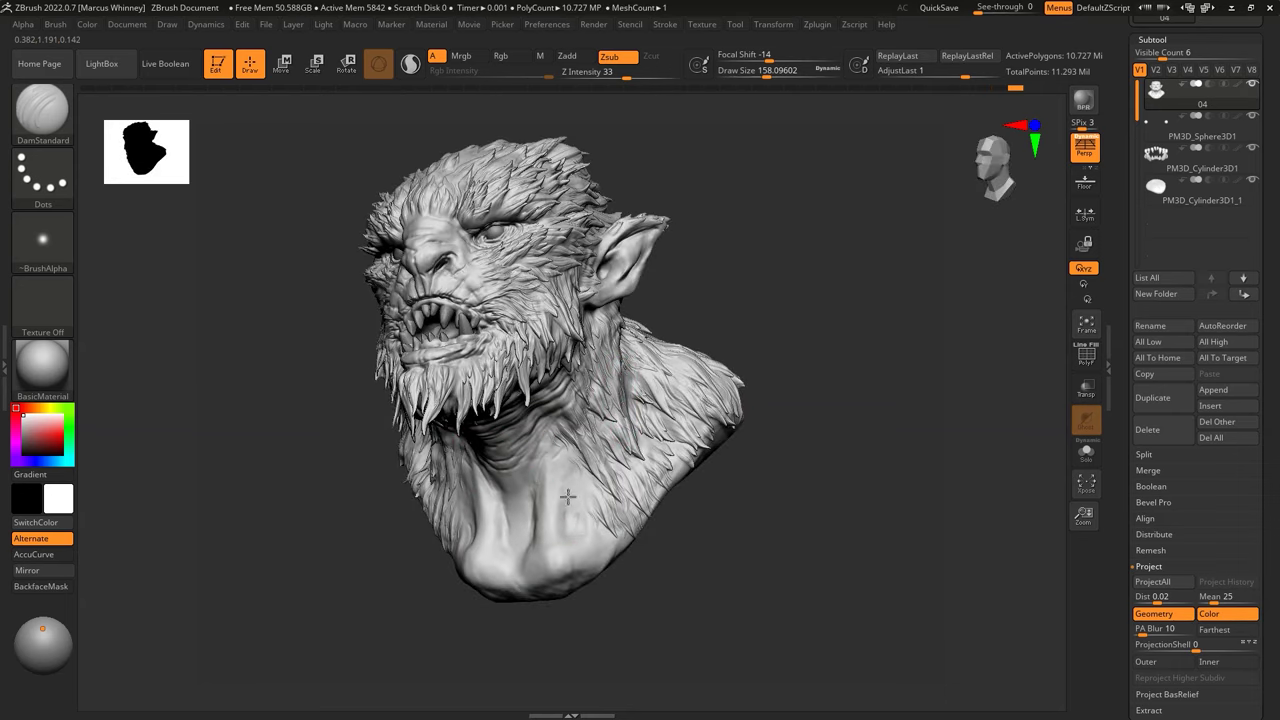
mouse_move(586, 528)
right_mouse_down()
mouse_move(808, 320)
mouse_move(425, 392)
mouse_move(600, 262)
mouse_move(640, 210)
right_mouse_up()
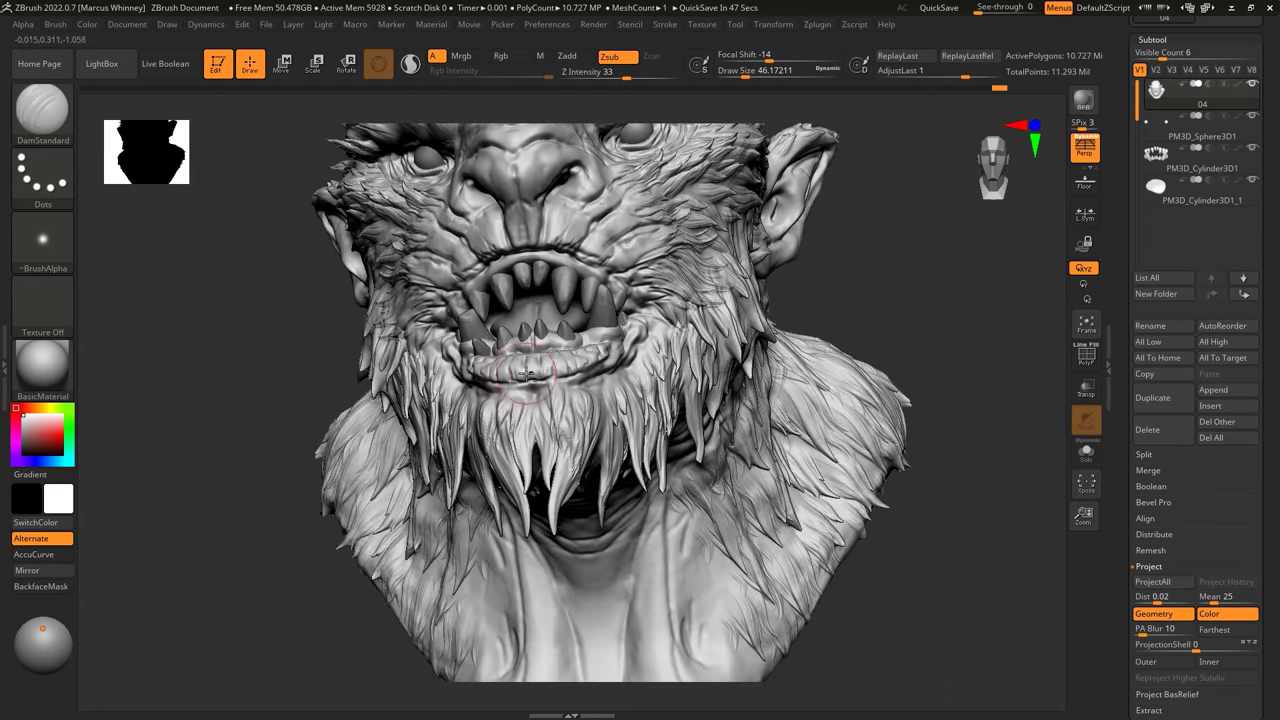
key("space")
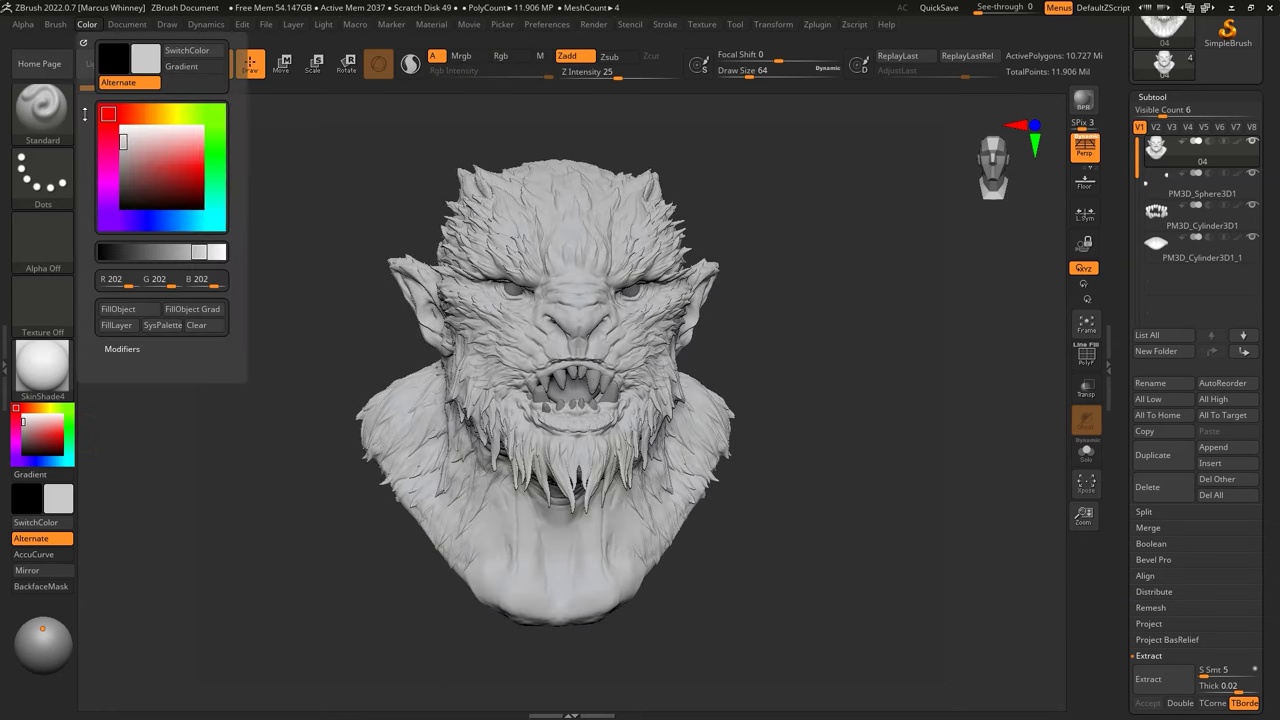
Step: Fill the teeth beige and the mouth interior red with FillObject
left_click(39, 408)
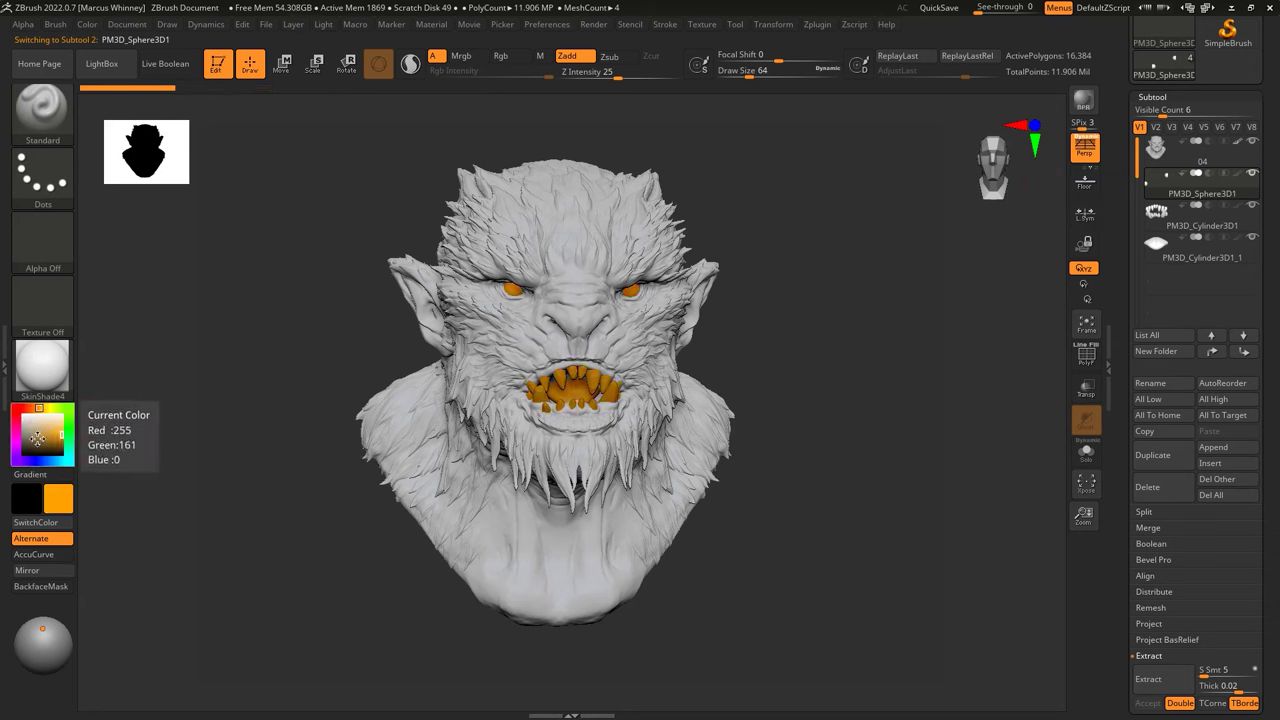
left_click(88, 24)
left_click(88, 26)
left_click(36, 435)
left_click(88, 24)
left_click(140, 318)
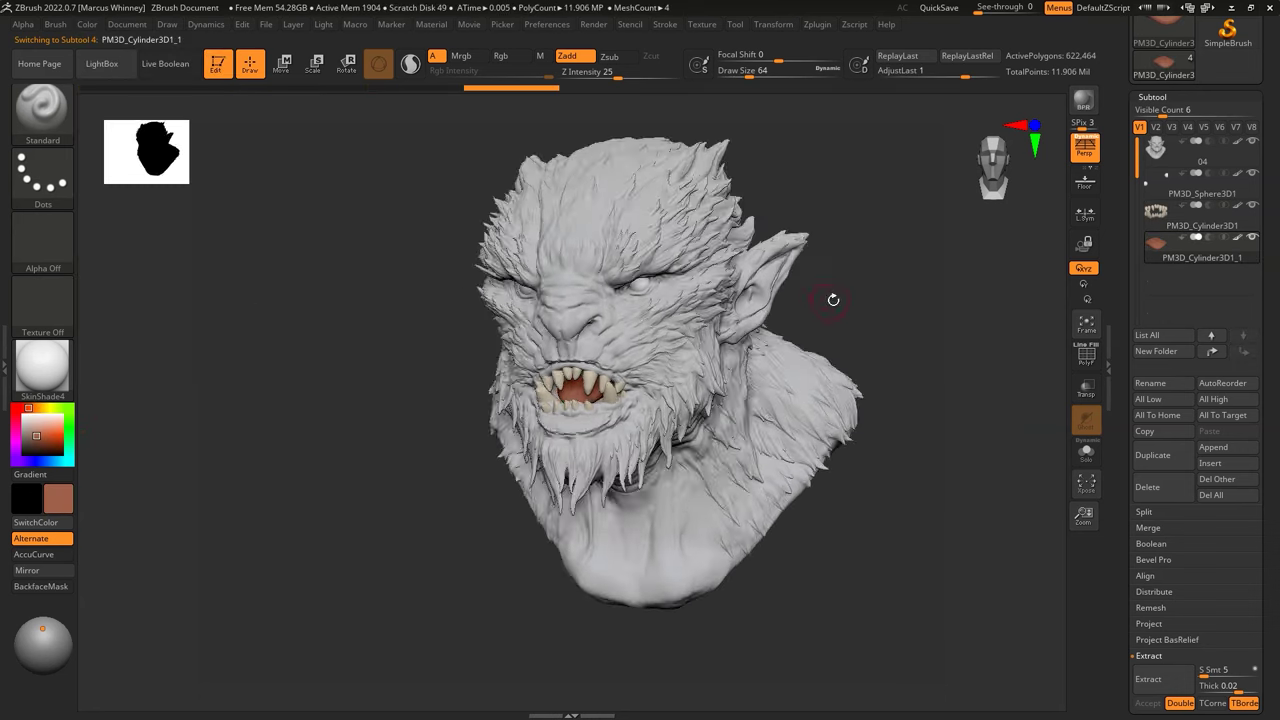
left_click_drag(831, 294, 285, 363)
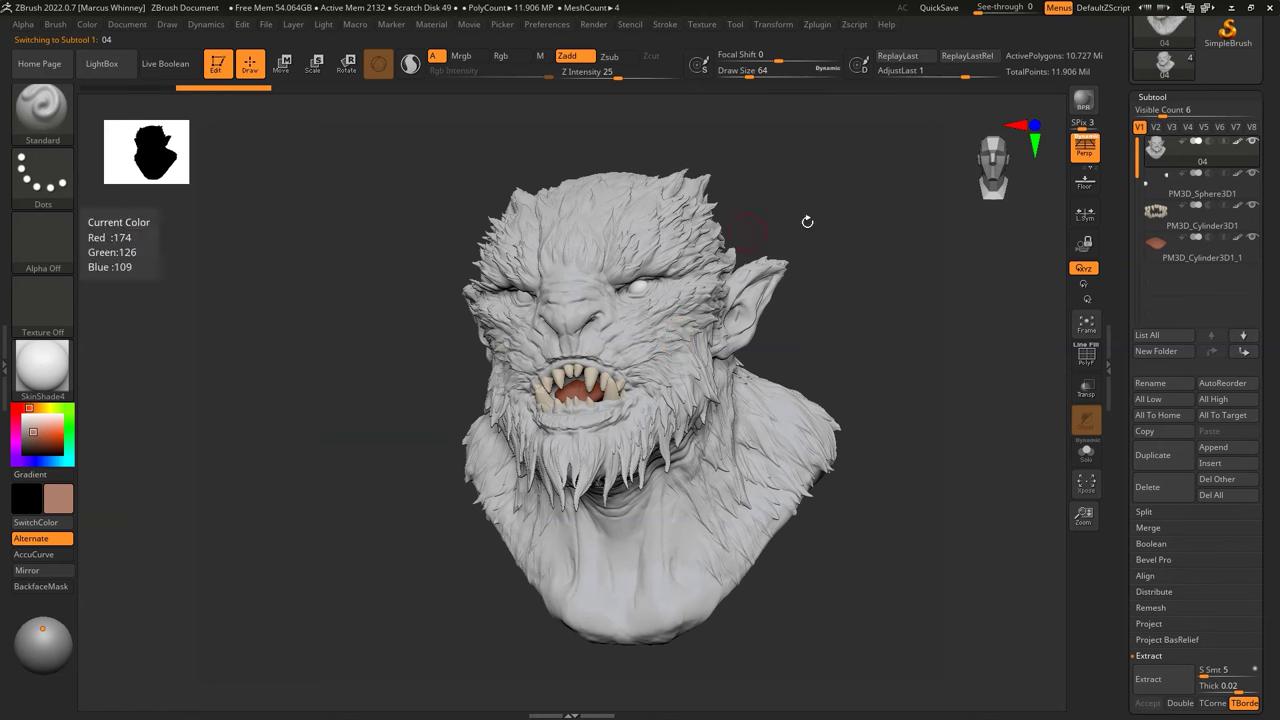
left_click_drag(808, 220, 790, 220, "alt")
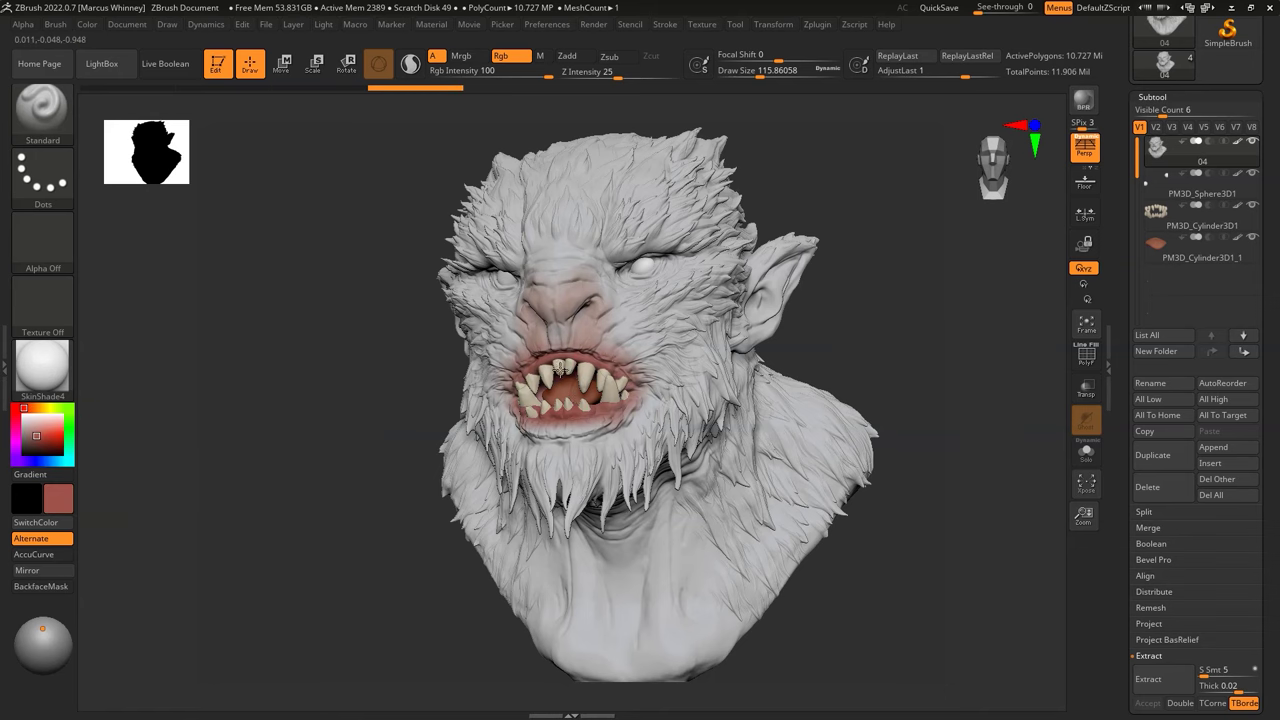
Step: Pick a light blue and polypaint a cool tint over the pale fur
key("space")
left_click_drag(903, 406, 581, 371)
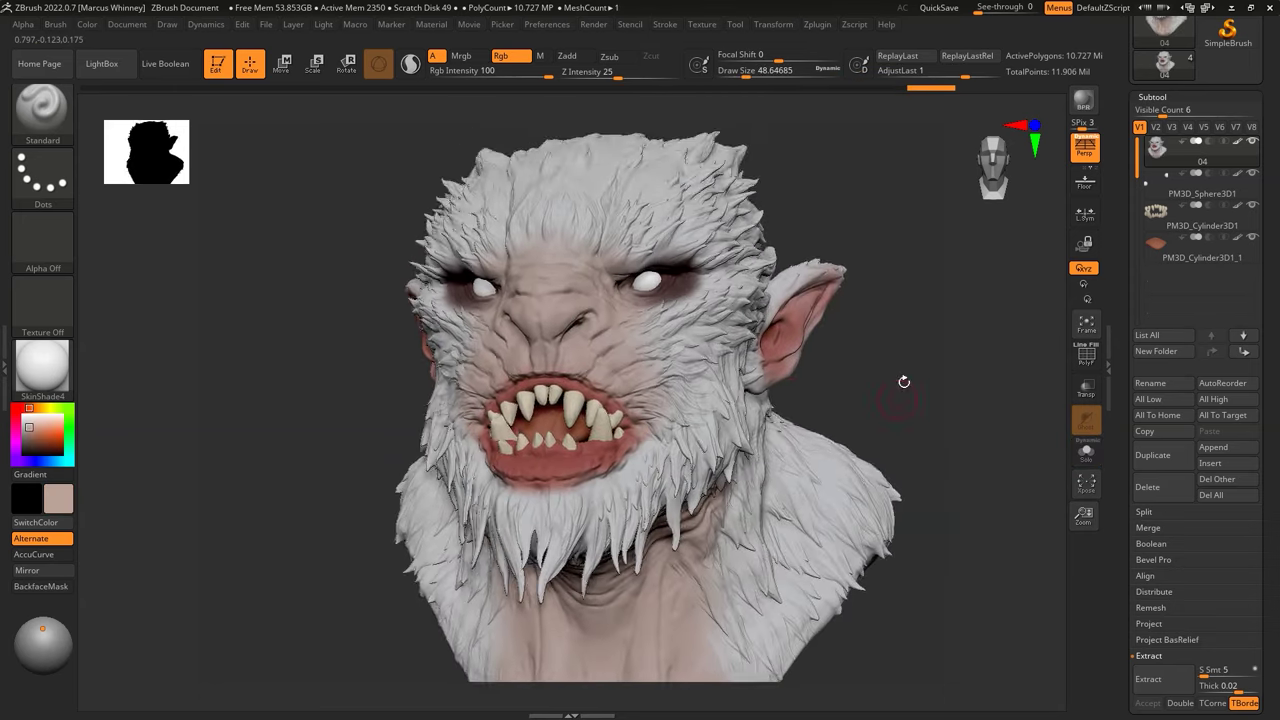
left_click_drag(903, 382, 770, 376)
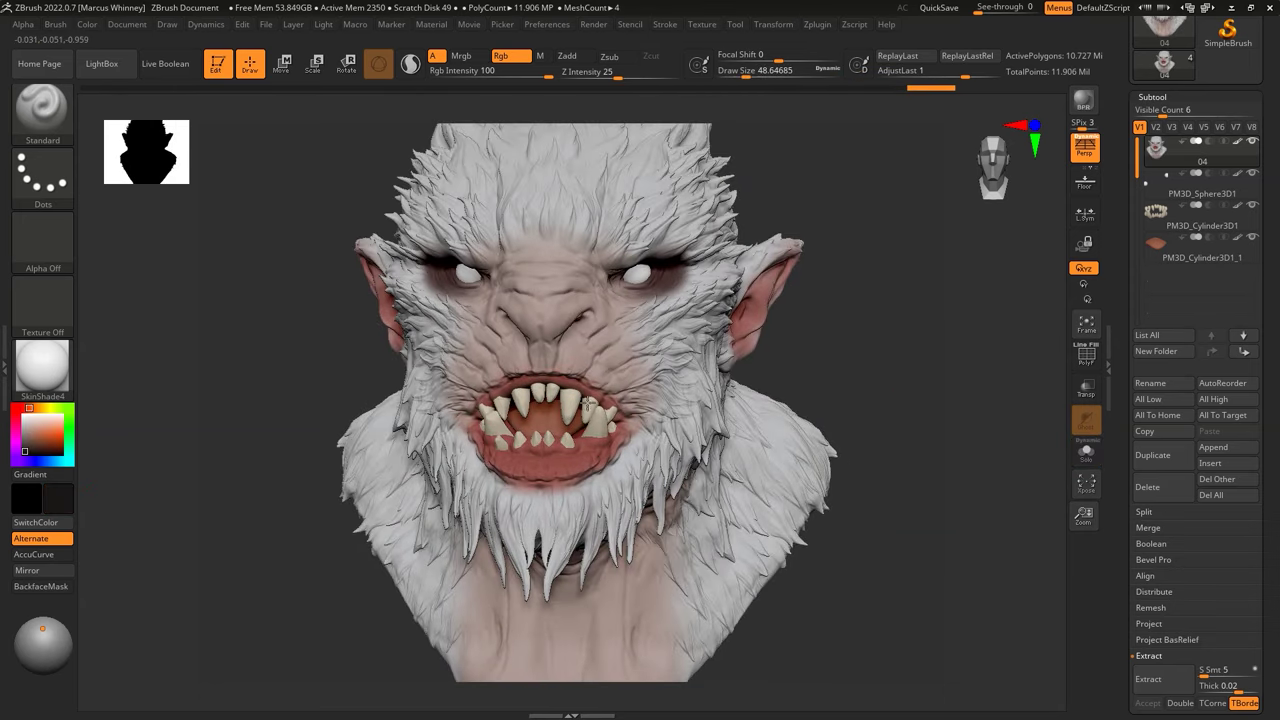
left_click_drag(791, 338, 480, 430)
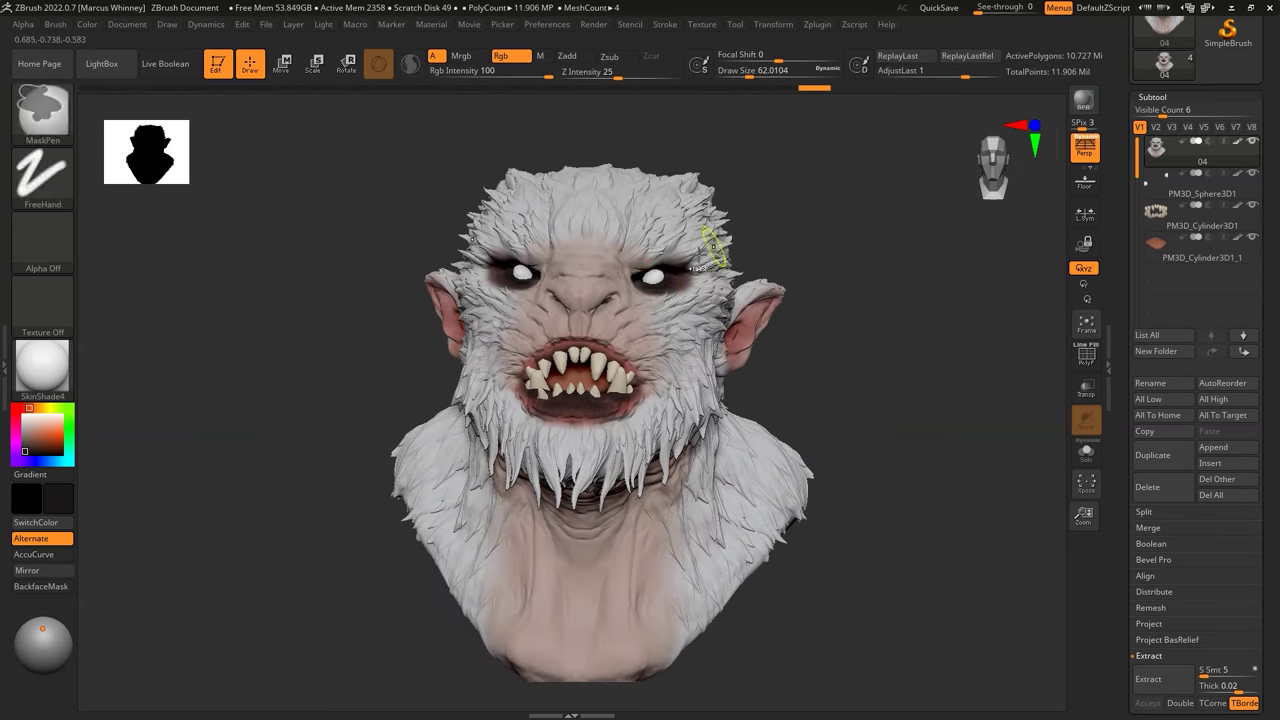
left_click_drag(829, 236, 826, 240)
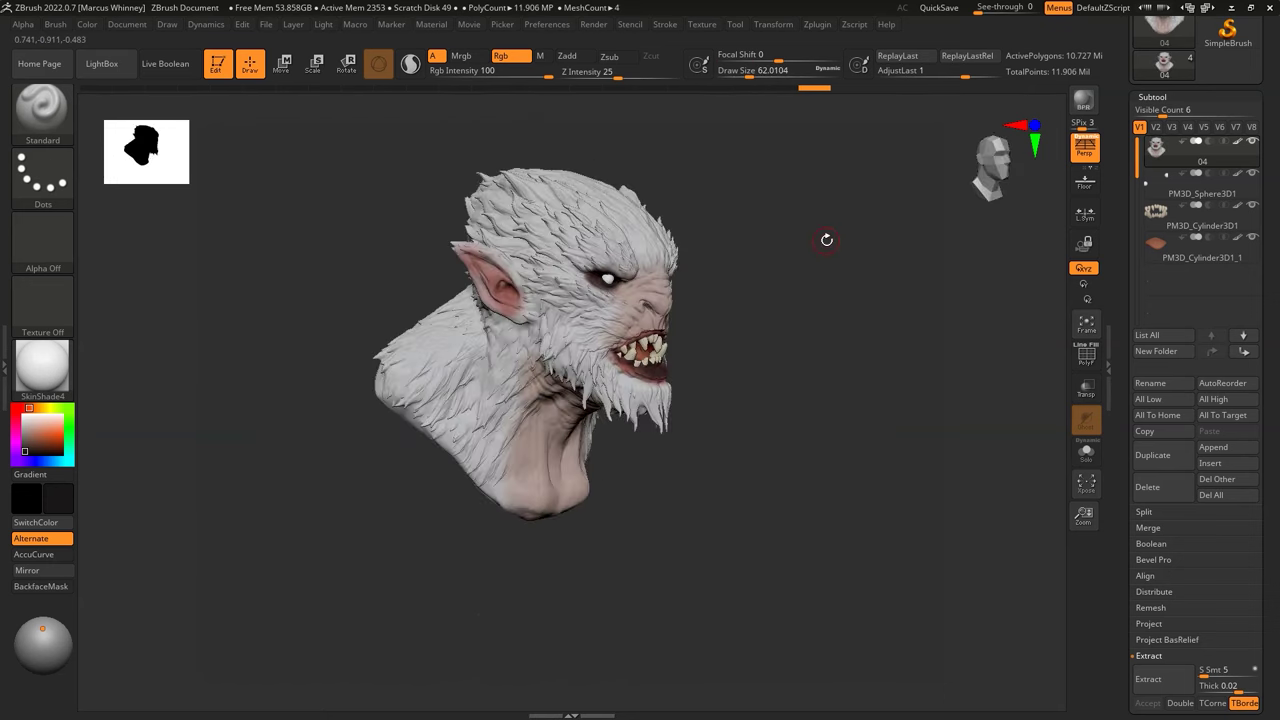
left_click_drag(53, 461, 25, 432)
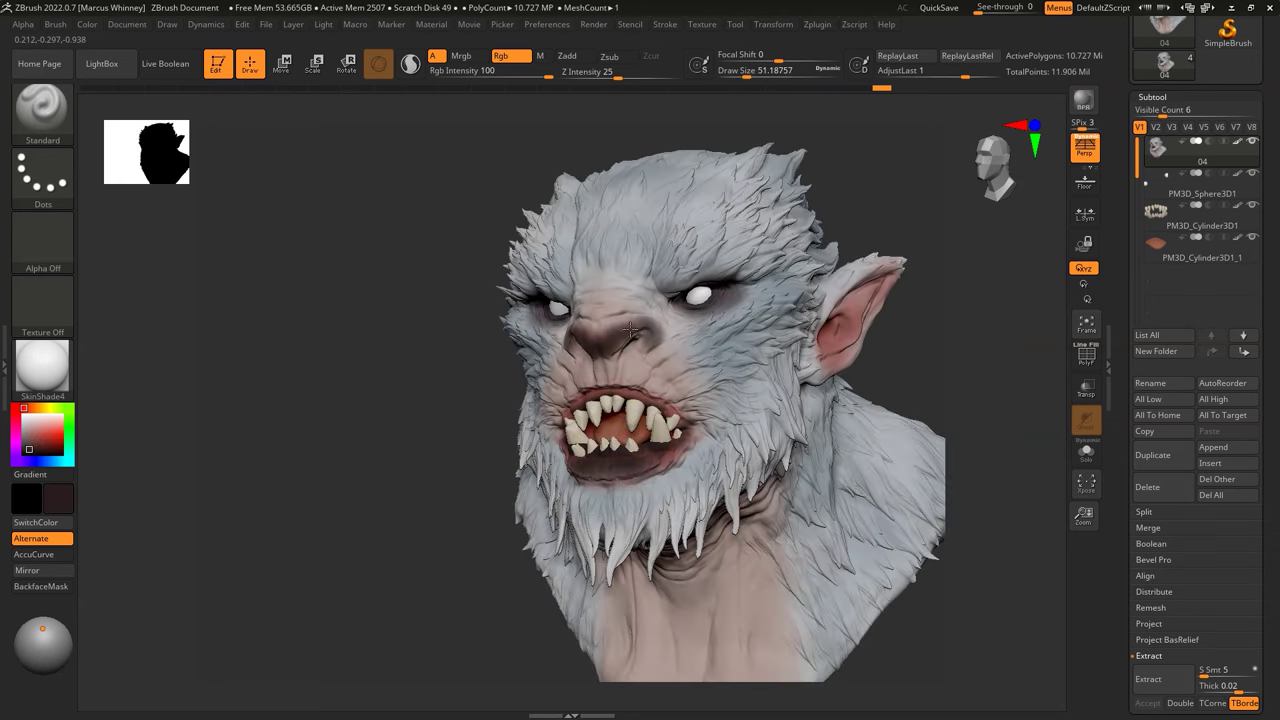
right_click_drag(651, 330, 567, 333)
mouse_move(593, 412)
right_mouse_down()
mouse_move(567, 342)
mouse_move(803, 337)
mouse_move(588, 388)
mouse_move(843, 366)
right_mouse_up()
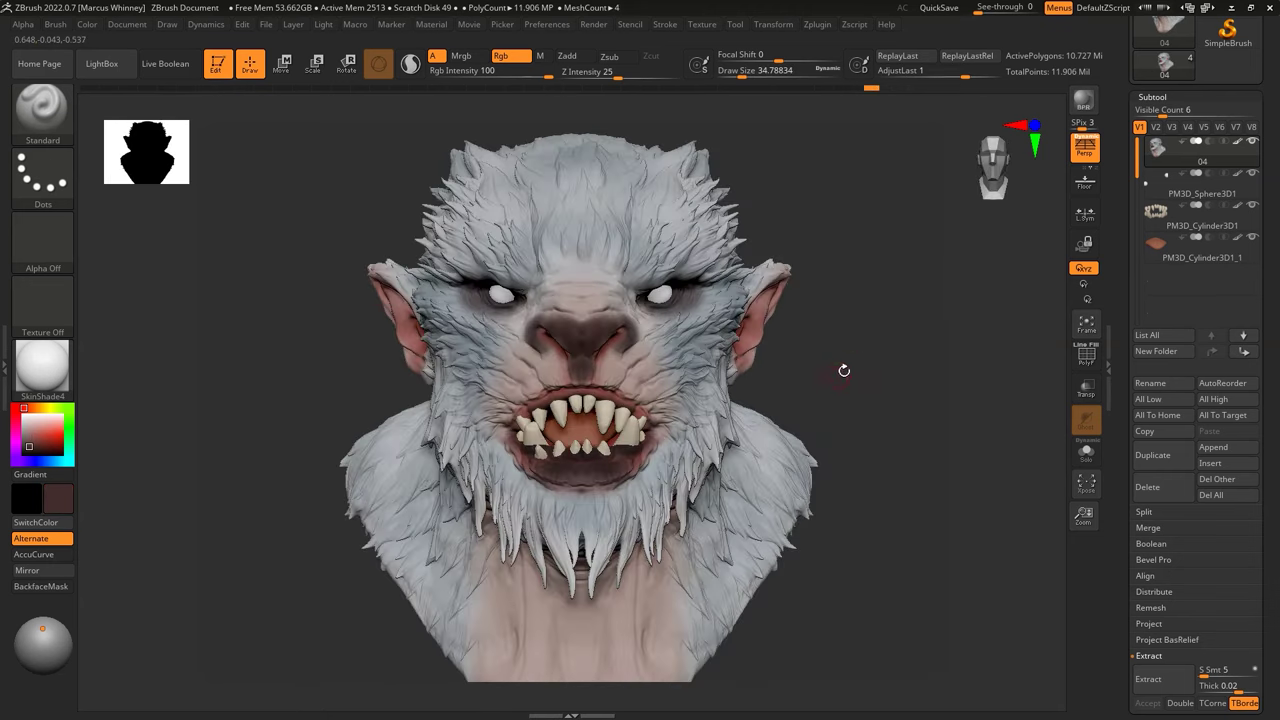
key("space")
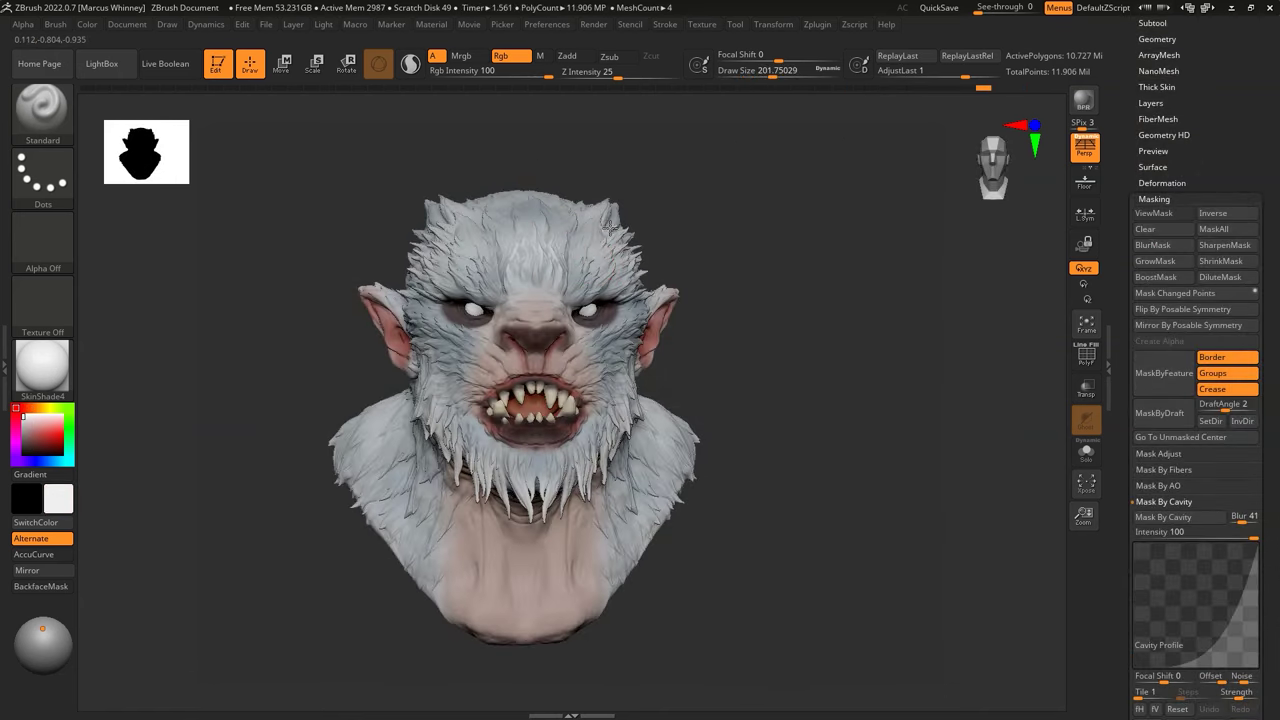
right_click_drag(610, 228, 678, 231)
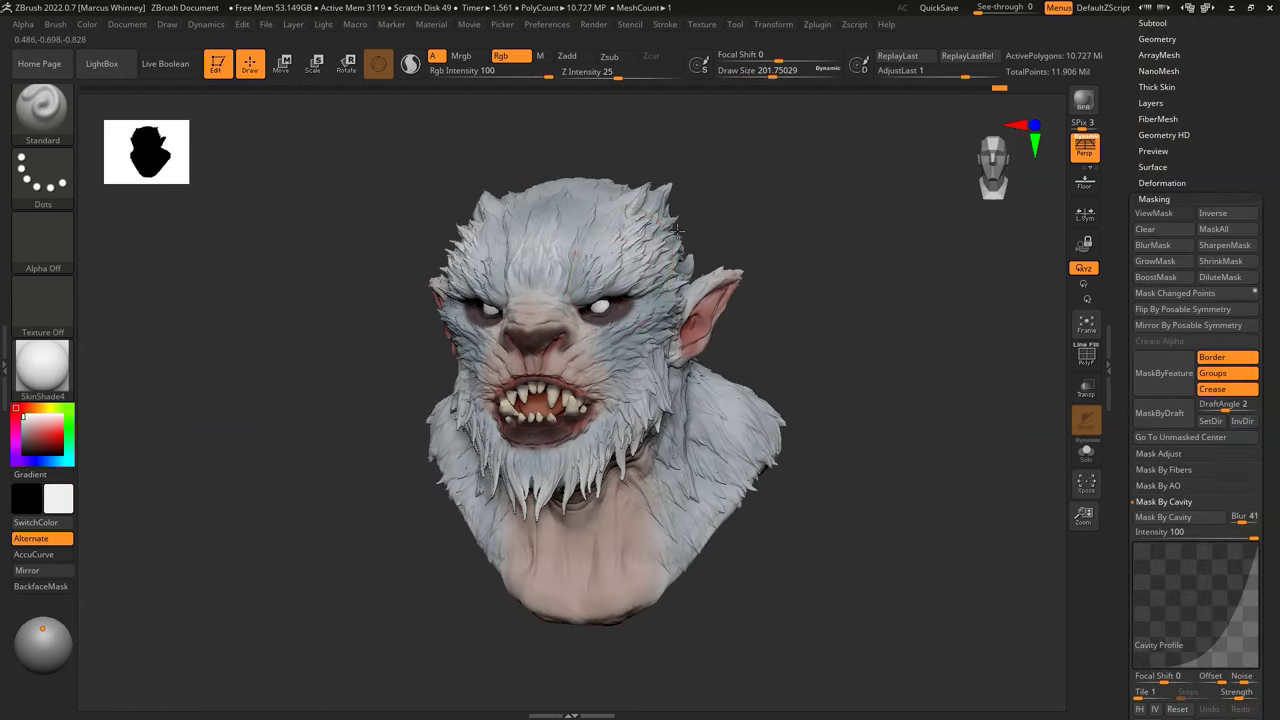
Step: Set the stroke type to Lasso and turn the bust to a side profile
mouse_move(618, 514)
right_mouse_down()
mouse_move(379, 511)
mouse_move(623, 340)
right_mouse_up()
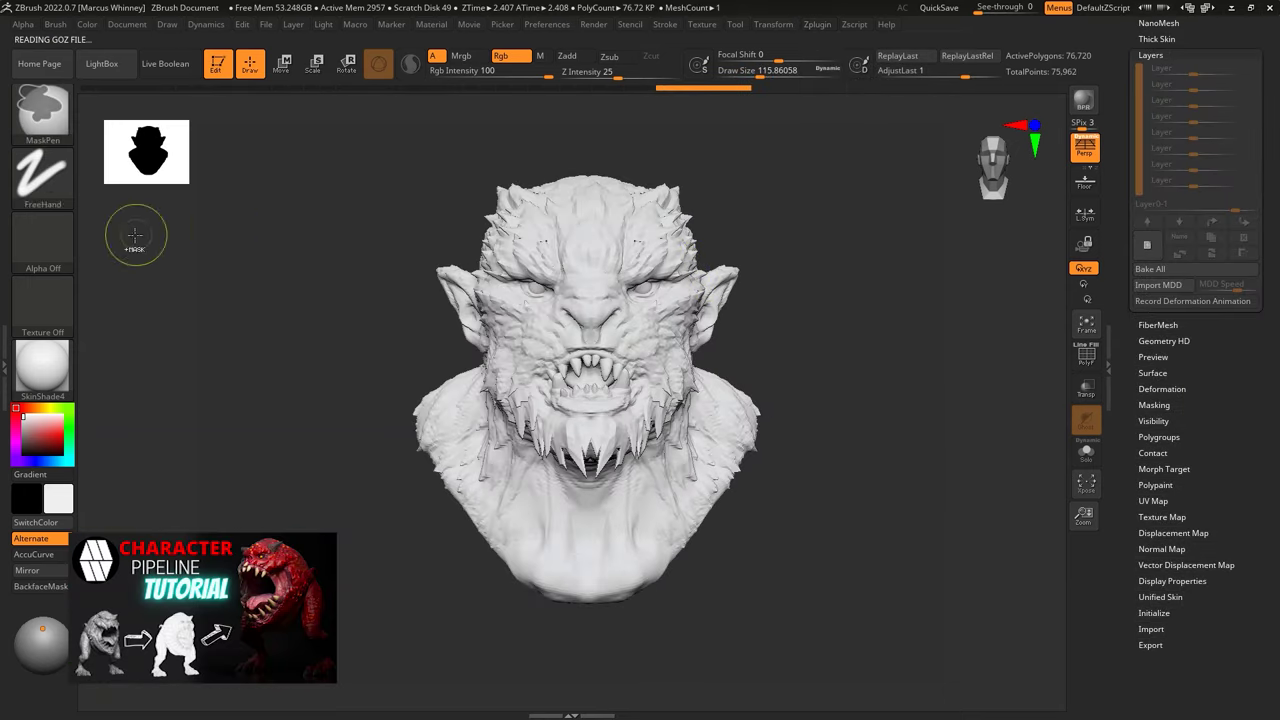
left_click(42, 175)
left_click_drag(900, 300, 703, 302)
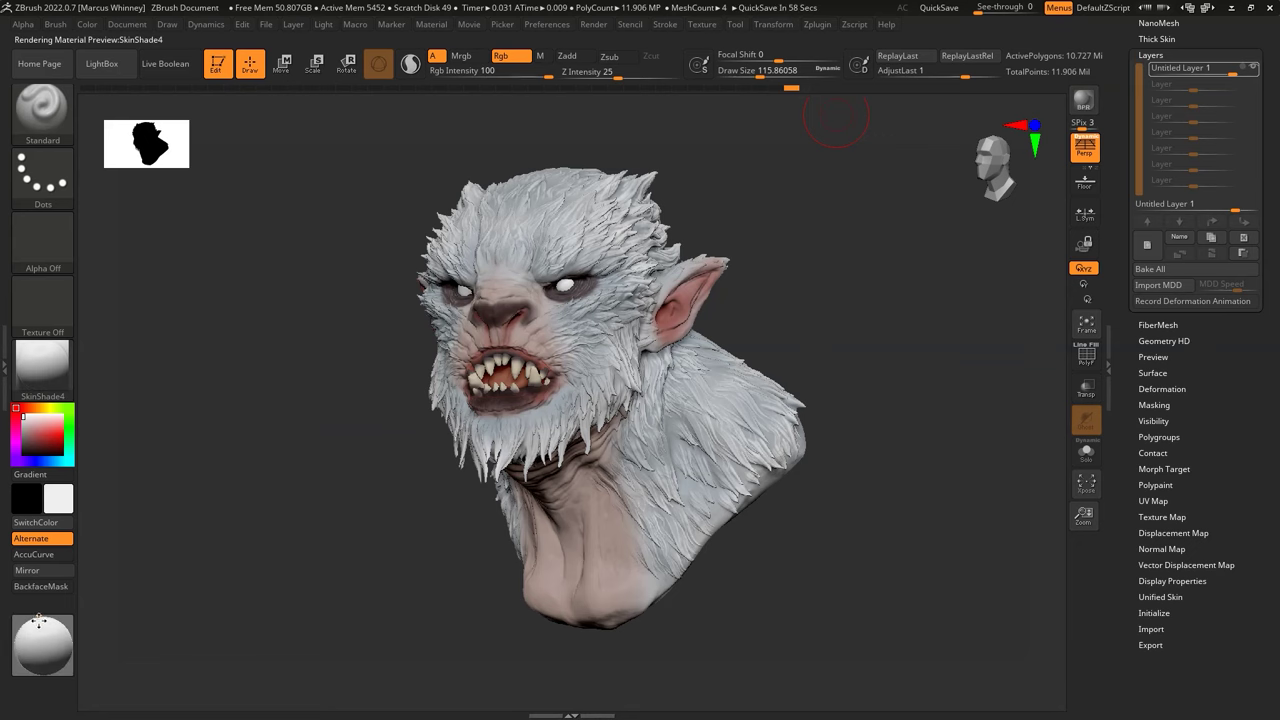
Step: Move the light up and left and turn BPR shadows off in Render Properties
left_click_drag(37, 649, 34, 618)
left_click(55, 38)
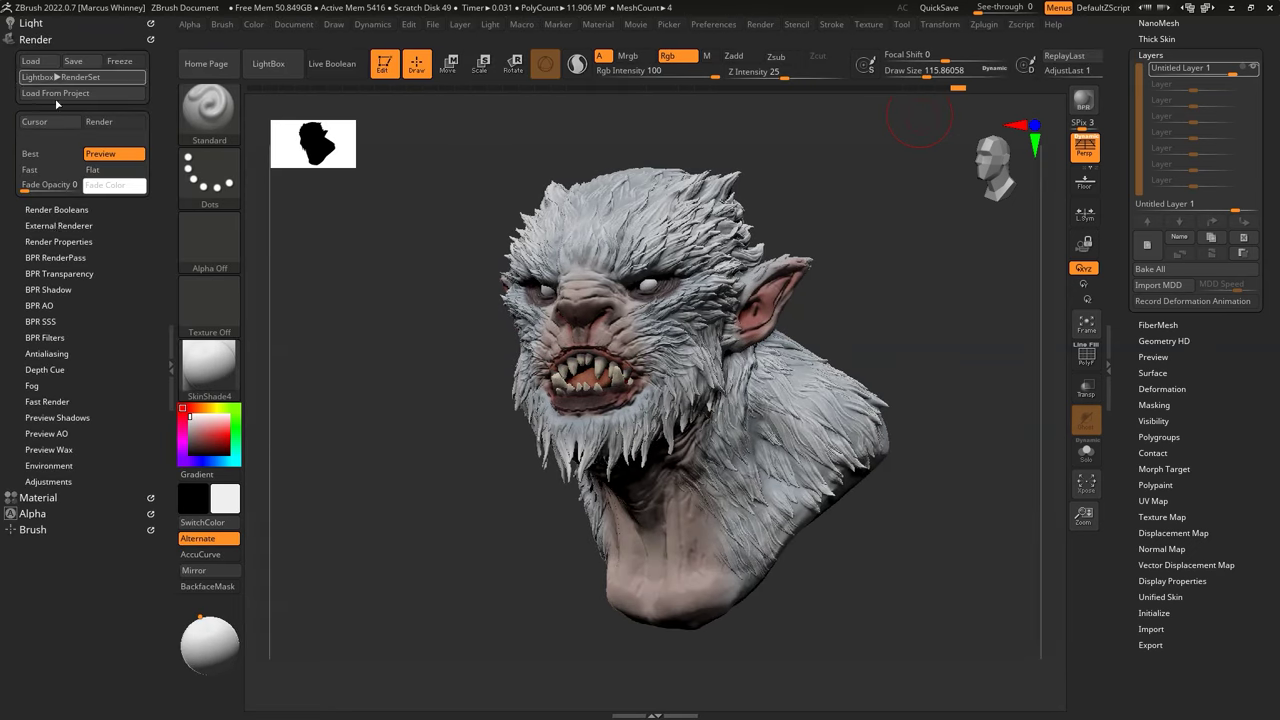
left_click(53, 289)
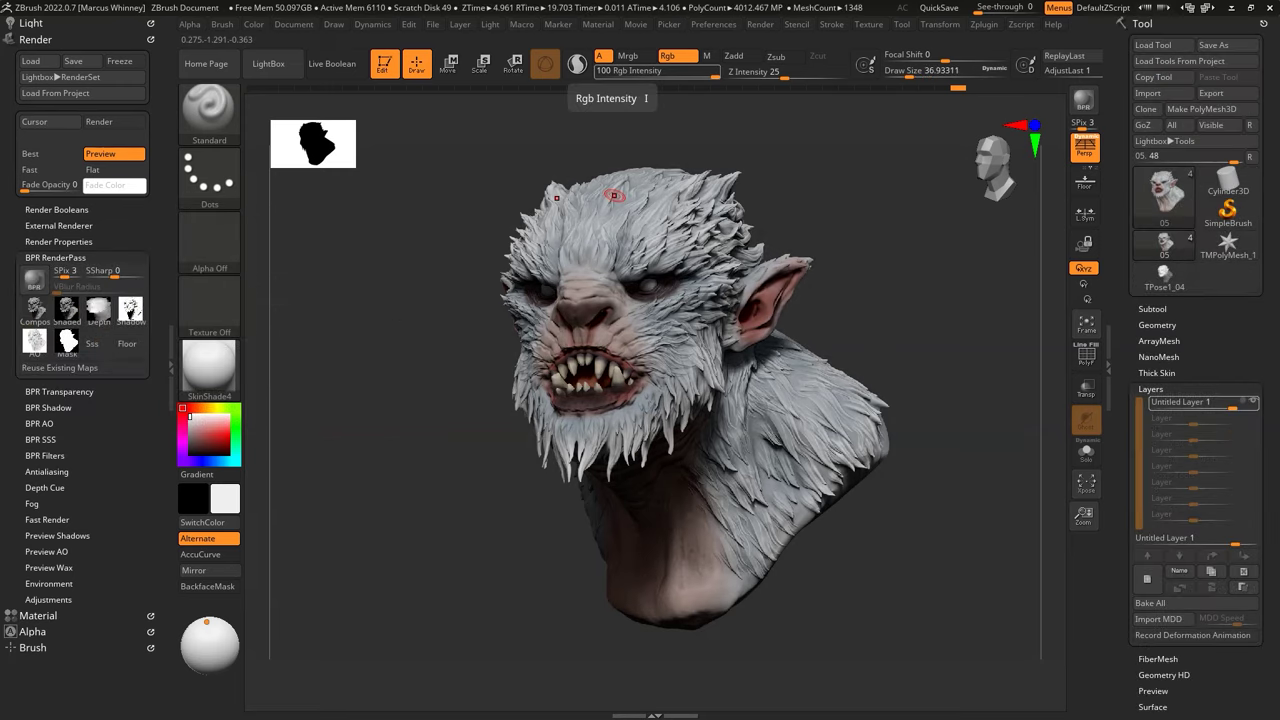
left_click(58, 241)
left_click(38, 367)
left_click(209, 365)
Step: Try Flat Color, MatCap Skeleton and FlatSketch01 materials before settling on grey Blinn
left_click(209, 365)
left_click(1100, 100)
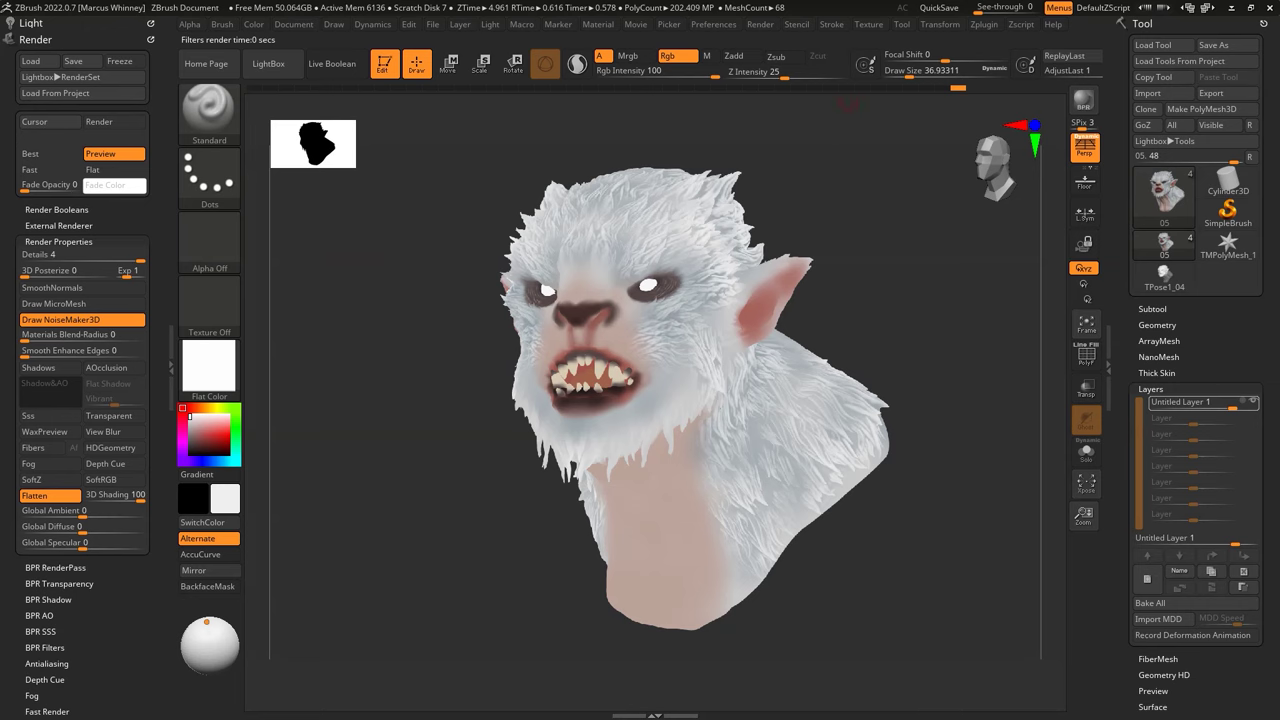
left_click(55, 567)
left_click(1152, 309)
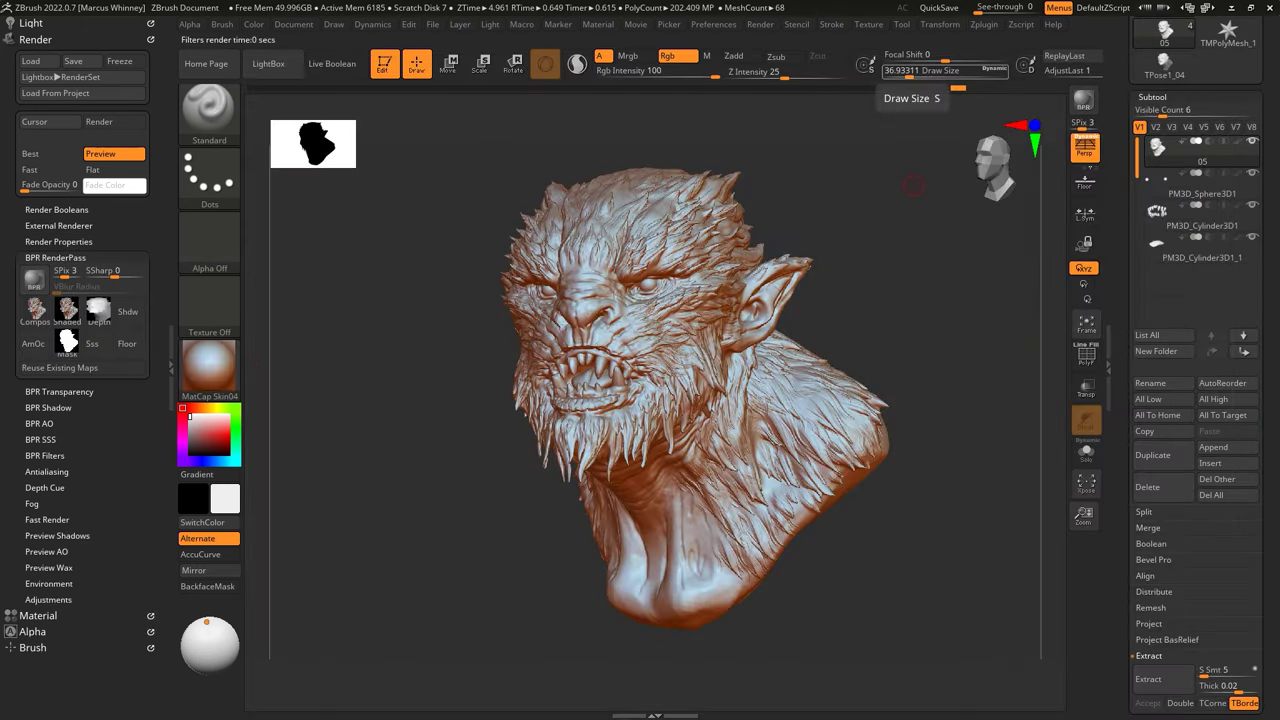
left_click(209, 365)
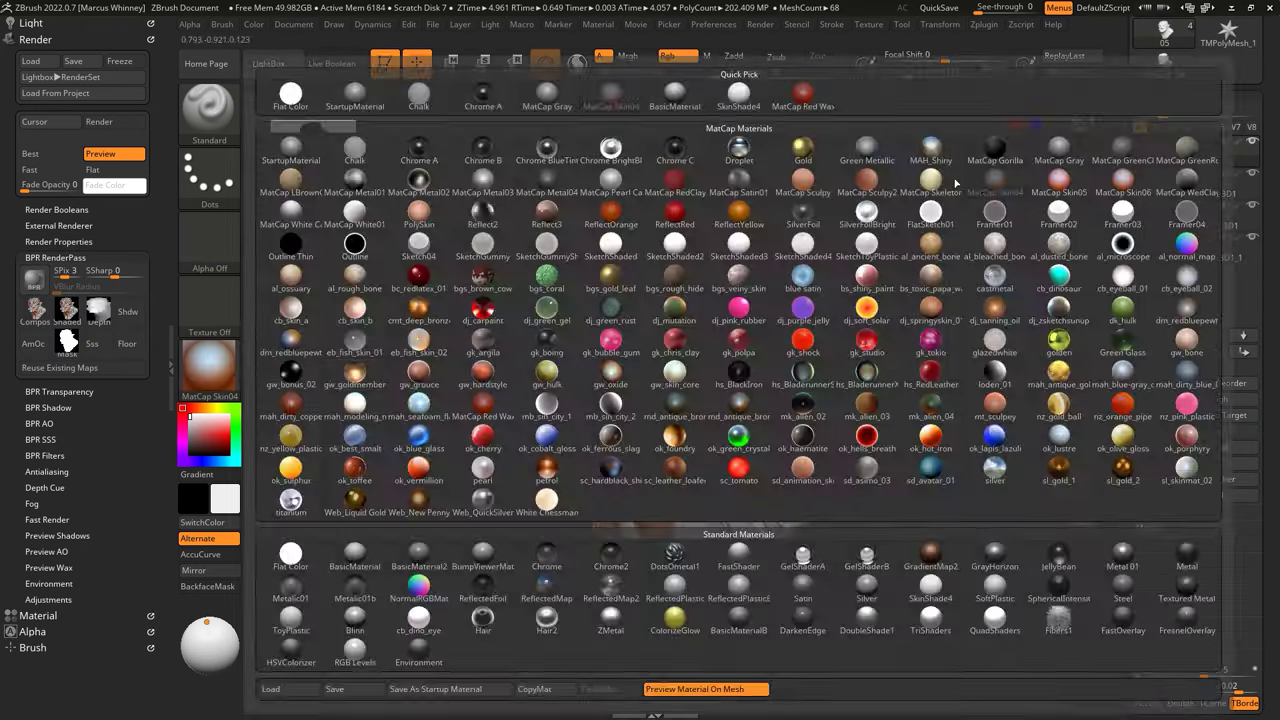
left_click(931, 180)
left_click(209, 365)
left_click(931, 212)
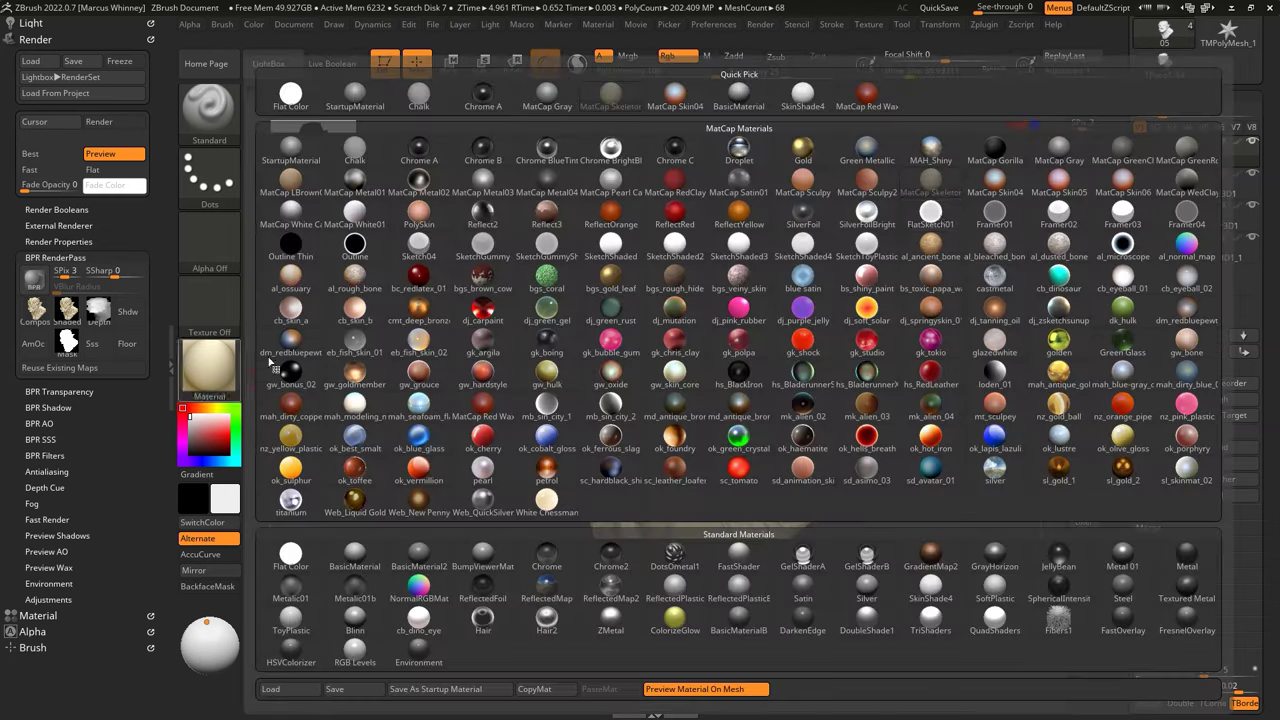
left_click(209, 365)
left_click(275, 445)
Step: Raise light intensity to about 0.85, back-light the bust, and run a BPR render
left_click(30, 23)
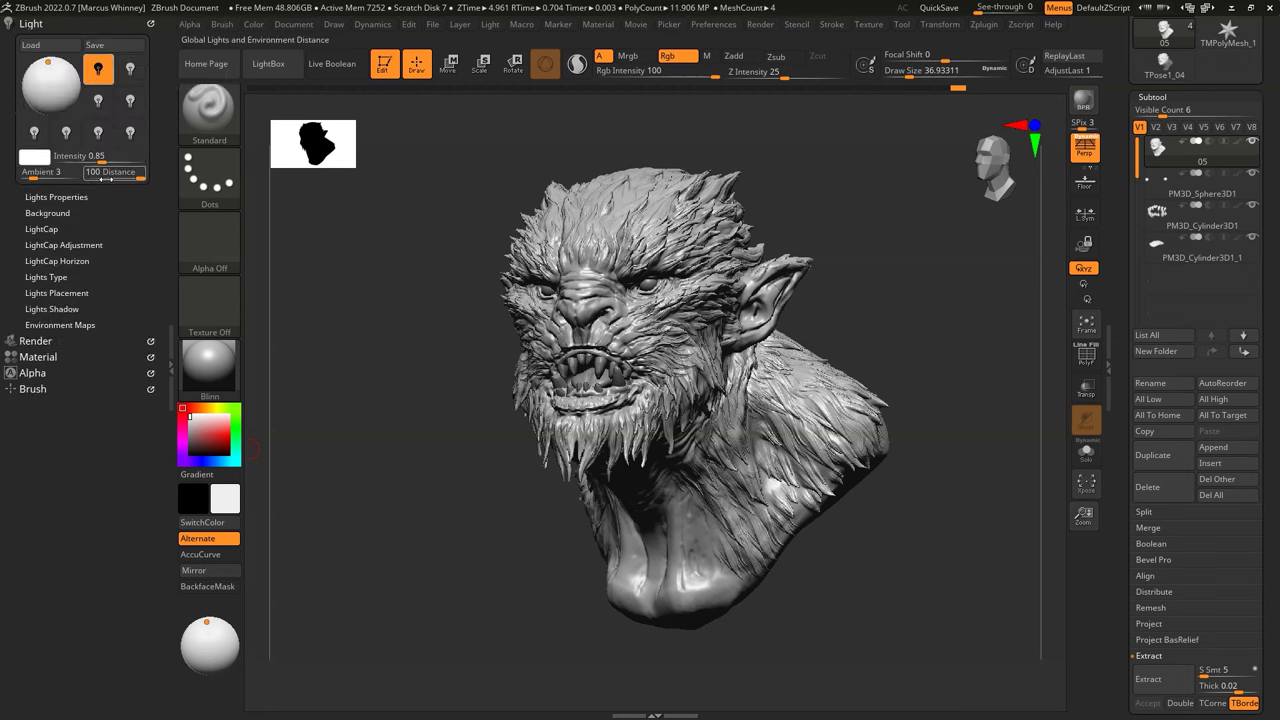
left_click_drag(100, 161, 125, 161)
left_click(179, 461)
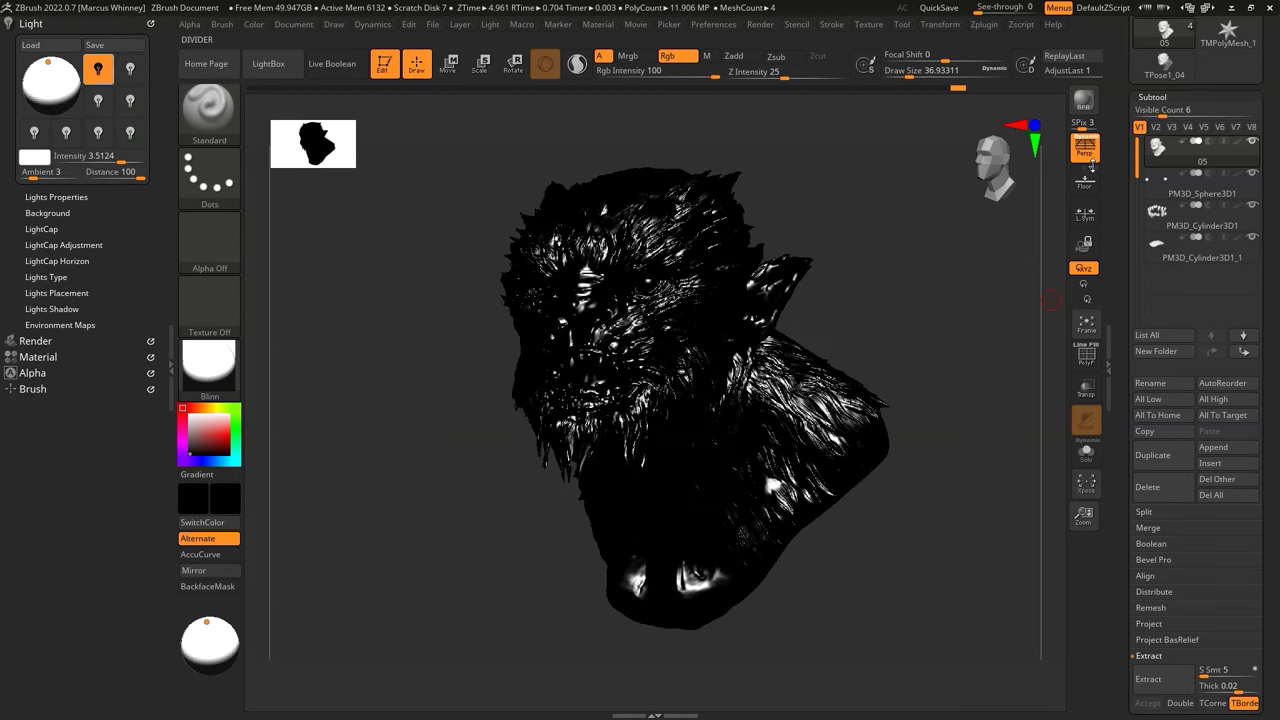
left_click(36, 341)
left_click(210, 636)
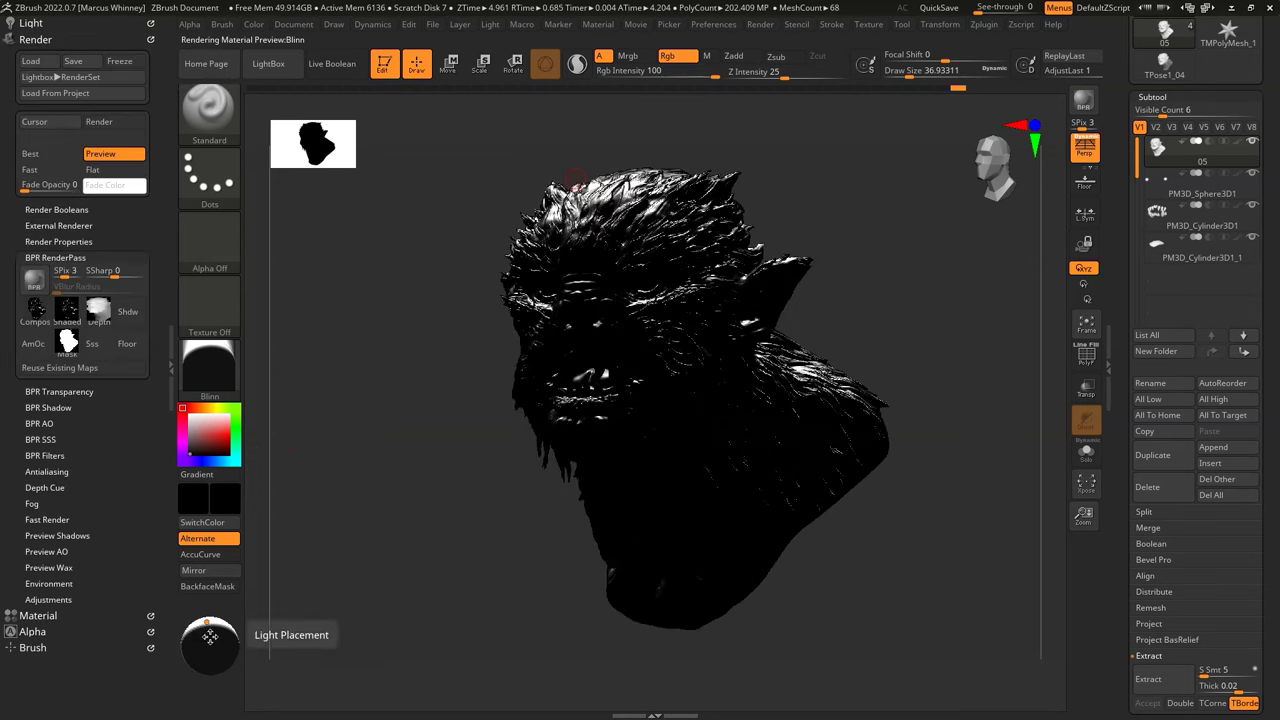
left_click(30, 23)
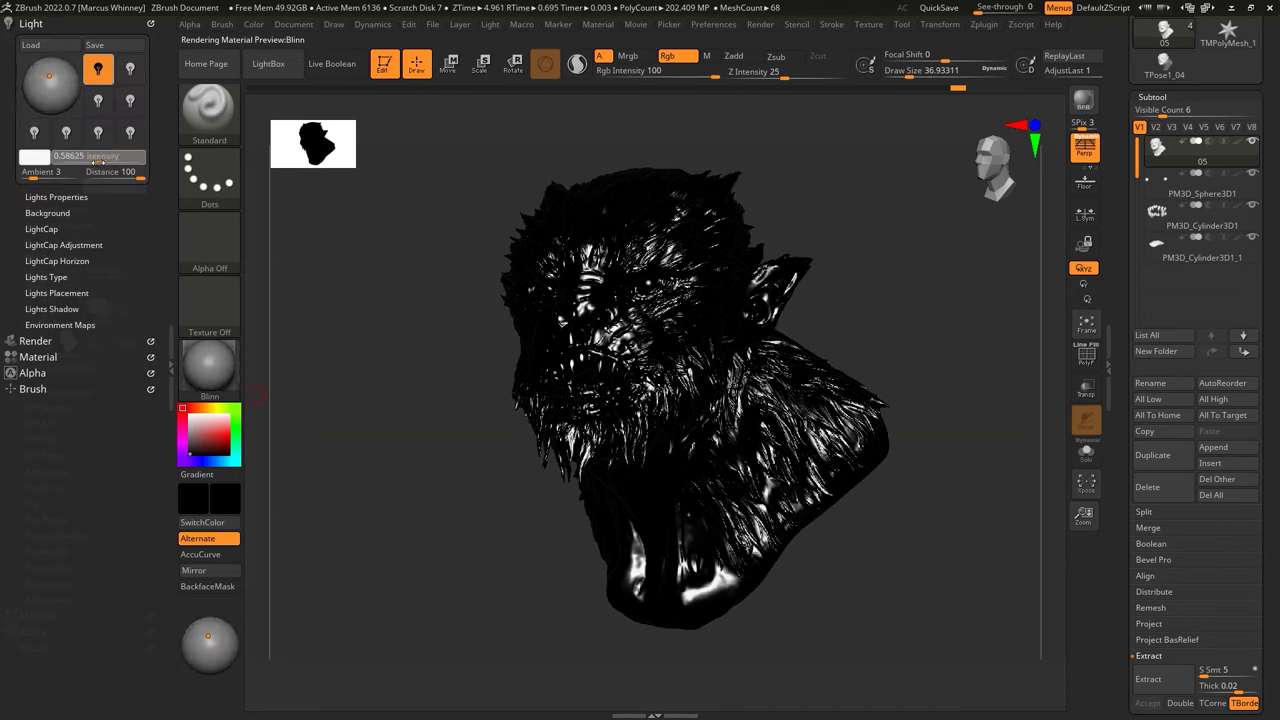
left_click(1083, 100)
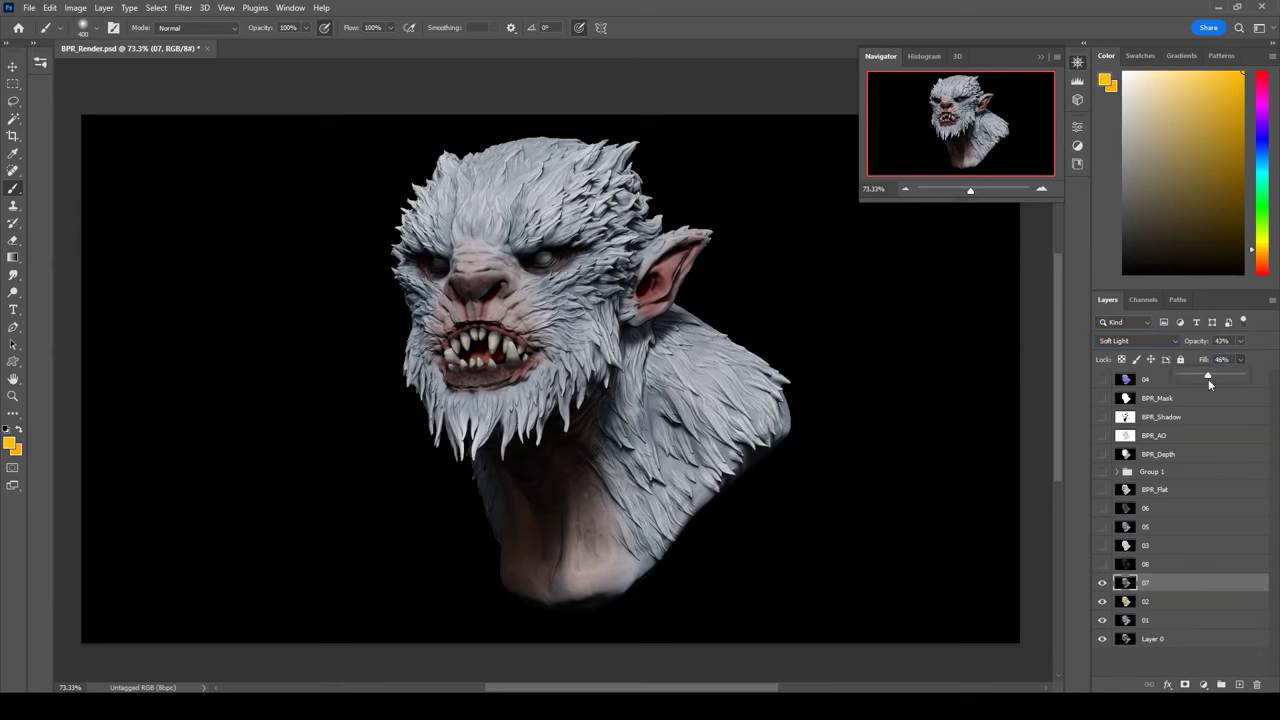
Step: Reveal the pass layers and set layer 02 to Screen blending with its mask selected
left_click(1102, 527)
left_click(1155, 527)
left_click(1140, 489)
left_click(1150, 379)
left_click(1137, 341)
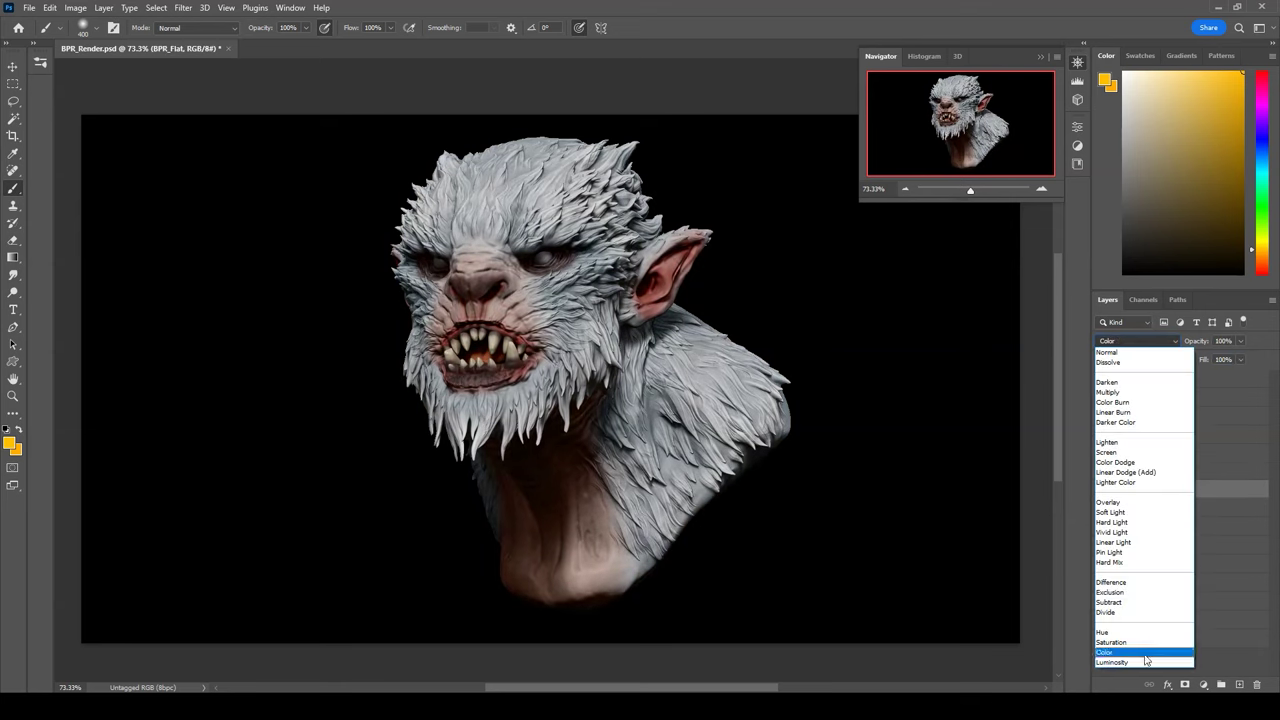
left_click(1110, 452)
left_click(1137, 341)
left_click(1110, 452)
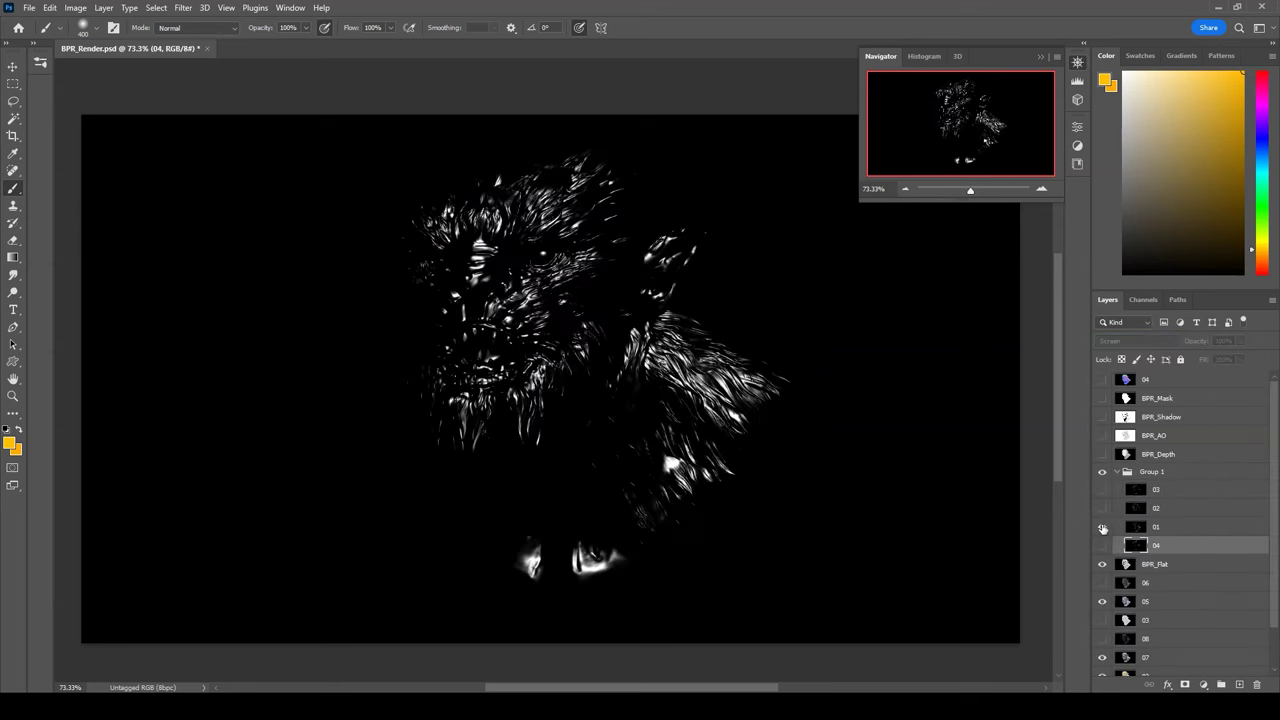
left_click(1167, 508)
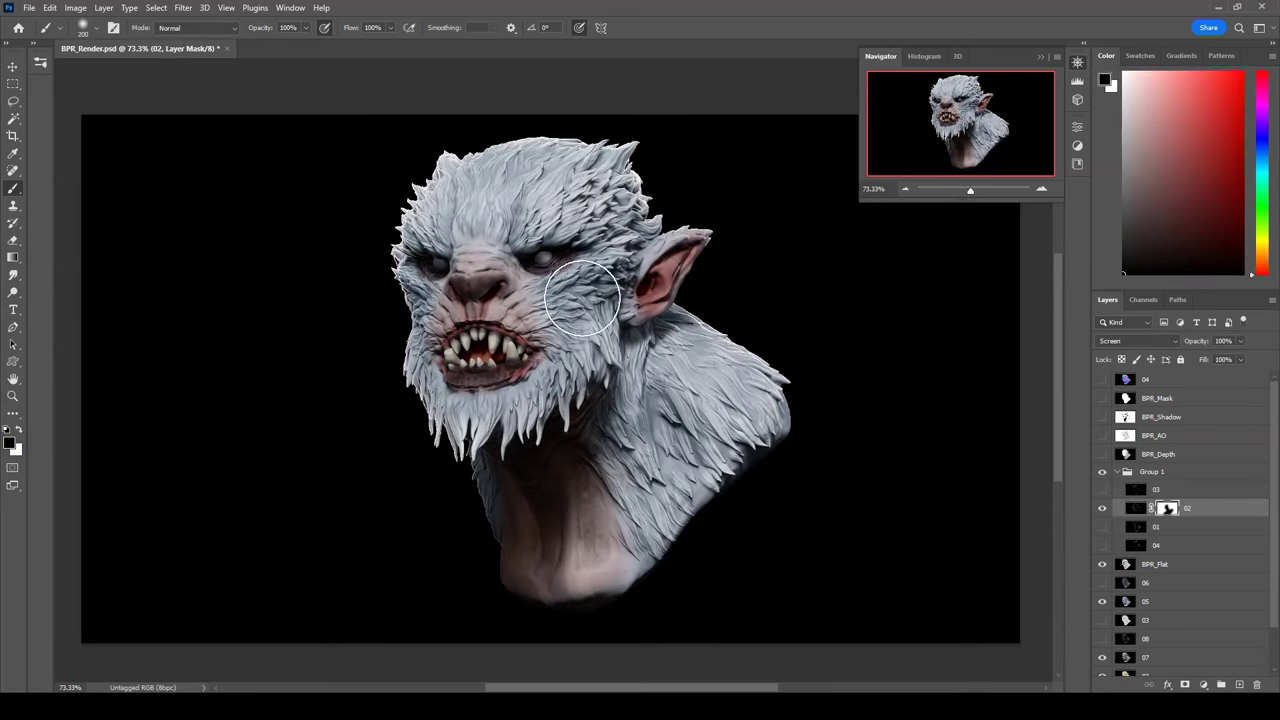
Step: Show layer 03, set it to Screen blending, and give it a layer mask
left_click(1102, 489)
left_click(1140, 489)
left_click(1137, 341)
left_click(1110, 452)
left_click(1185, 684)
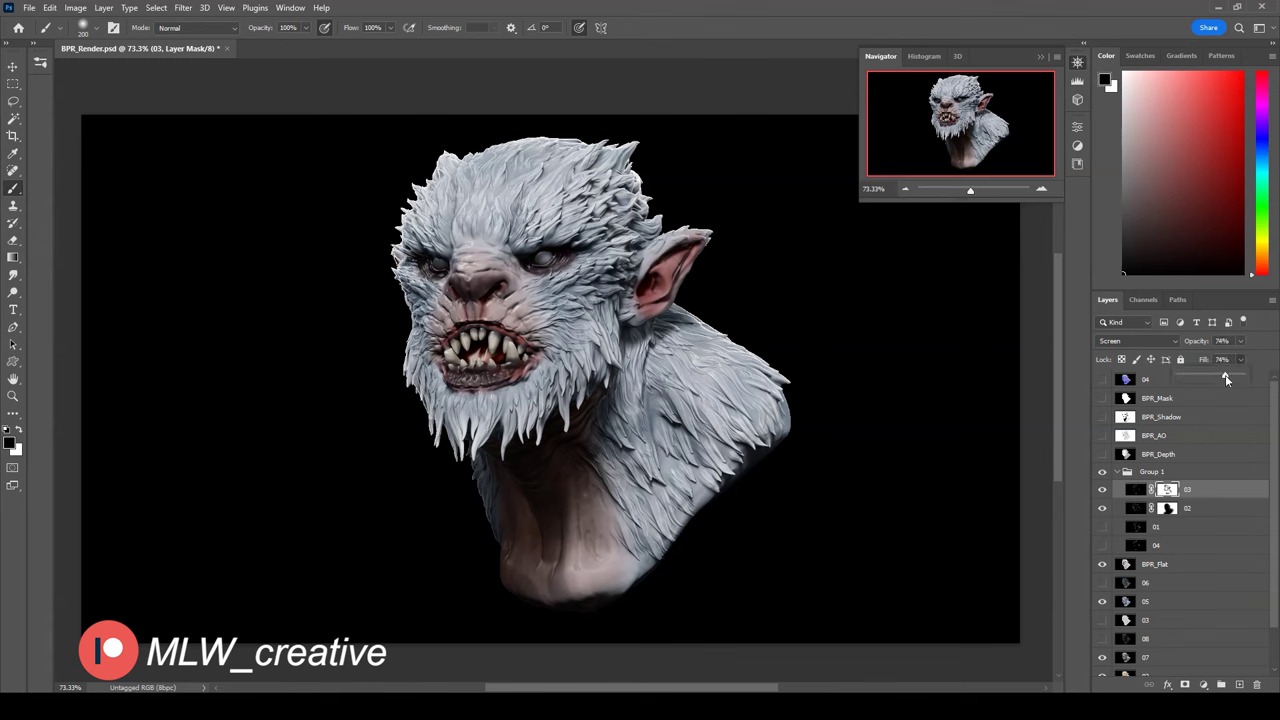
Step: Brighten the BPR_AO pass with Levels (highlights 236) and set layer 03 to Soft Light
left_click(1137, 341)
left_click(1153, 435)
left_click(1102, 435)
left_click(75, 7)
key("ctrl+l")
left_click_drag(1137, 262, 1126, 262)
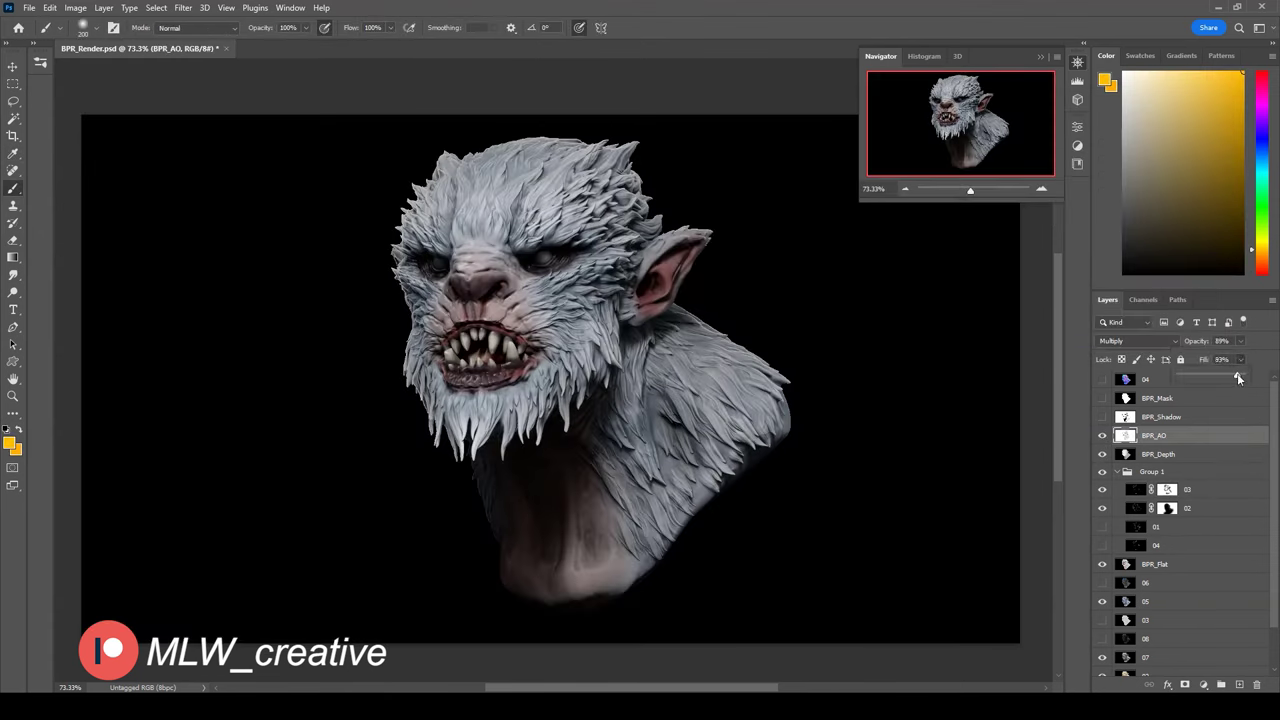
scroll(1180, 520, "down", 1)
left_click(1145, 573)
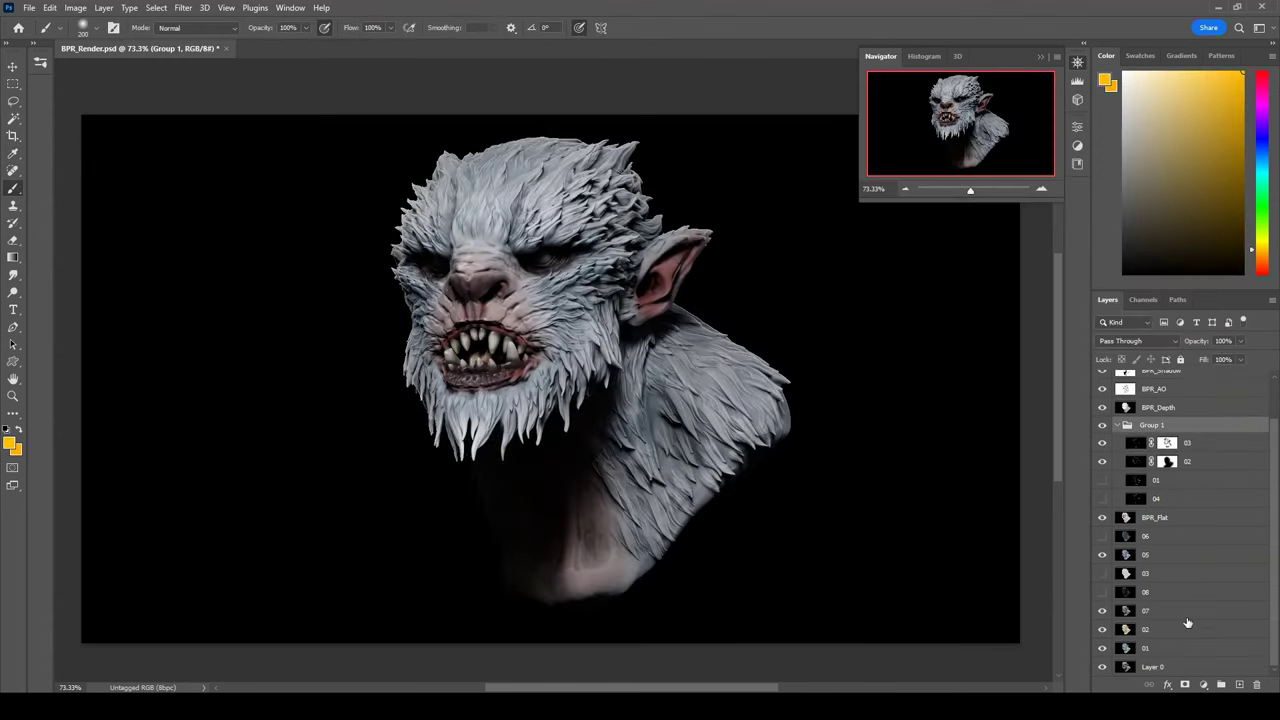
left_click(1137, 341)
left_click(1120, 524)
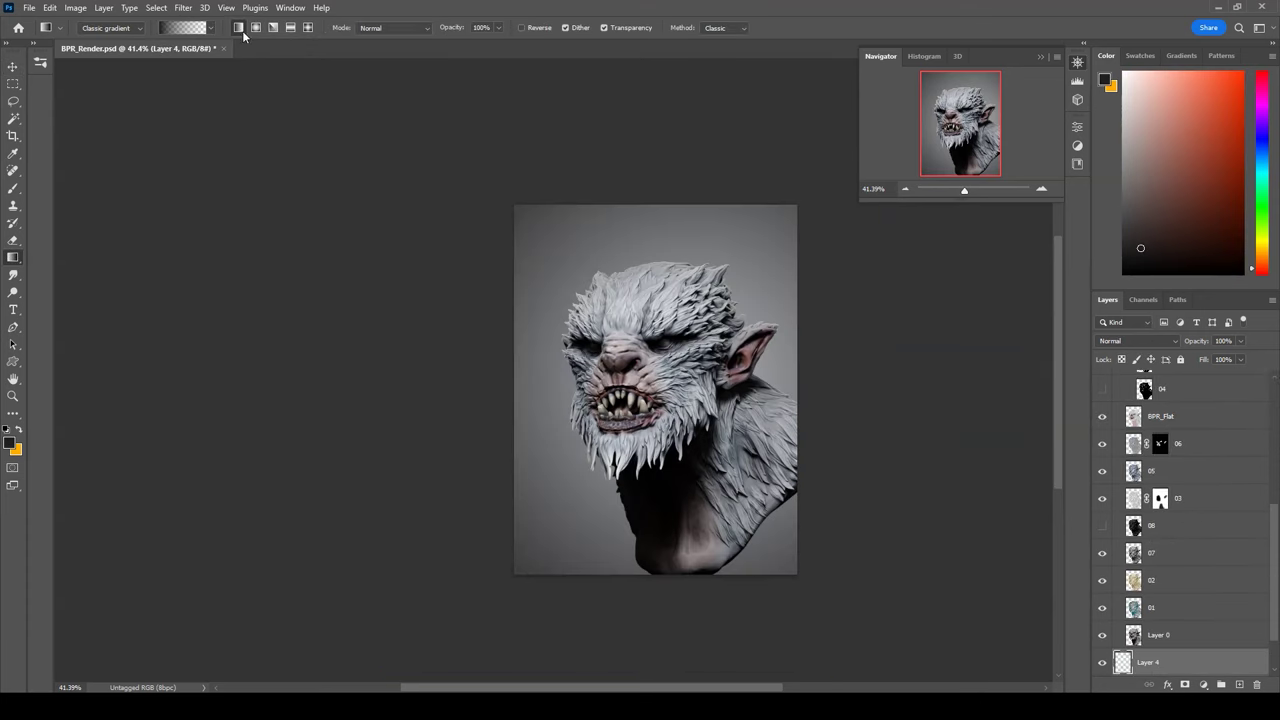
Step: Select the BPR_Shadow layer and pick the Clouds 2 brush for smoke
scroll(1182, 500, "up", 5)
left_click(1180, 450)
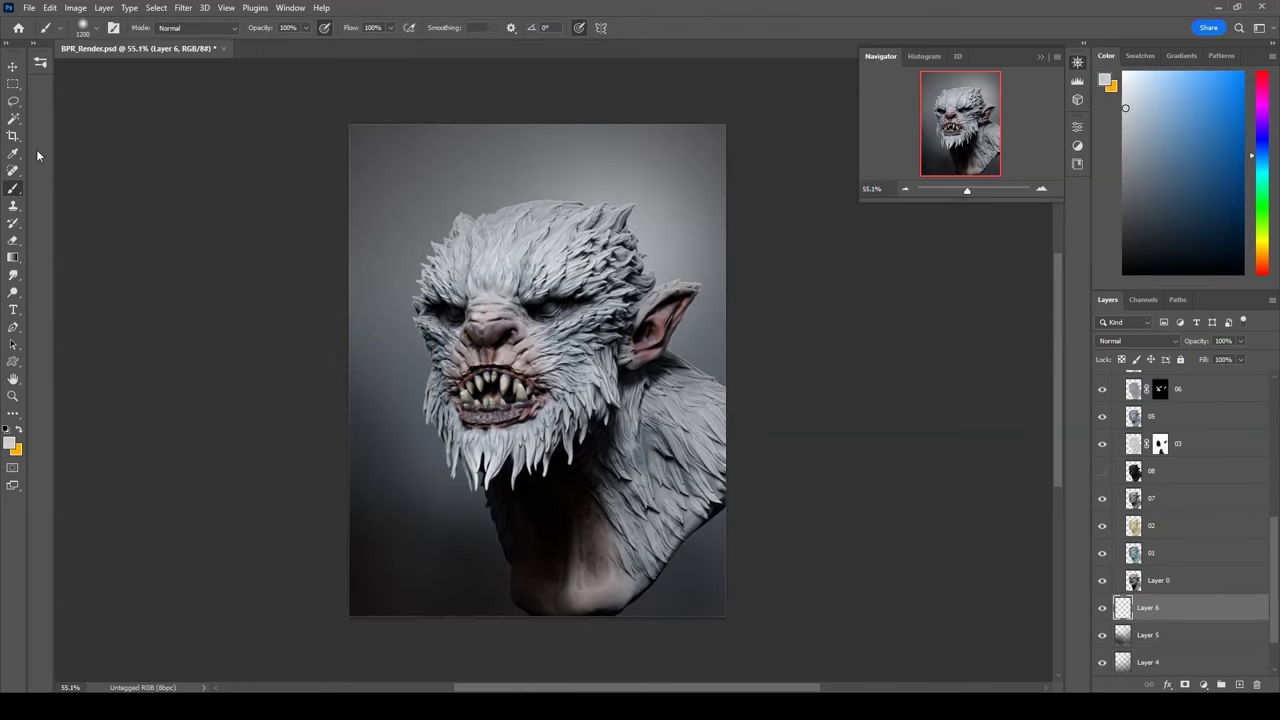
left_click(40, 62)
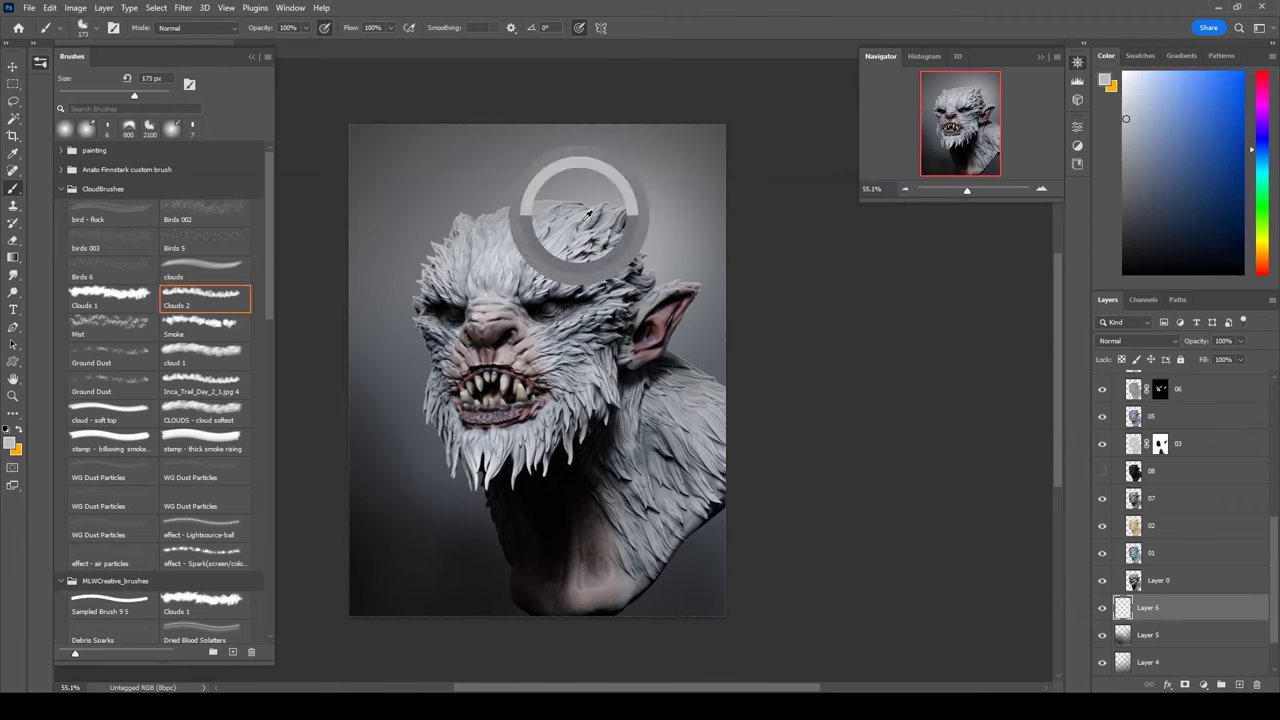
Step: Paint dark cloud smoke over the background and around the bust with a smaller brush
left_click_drag(330, 420, 700, 540)
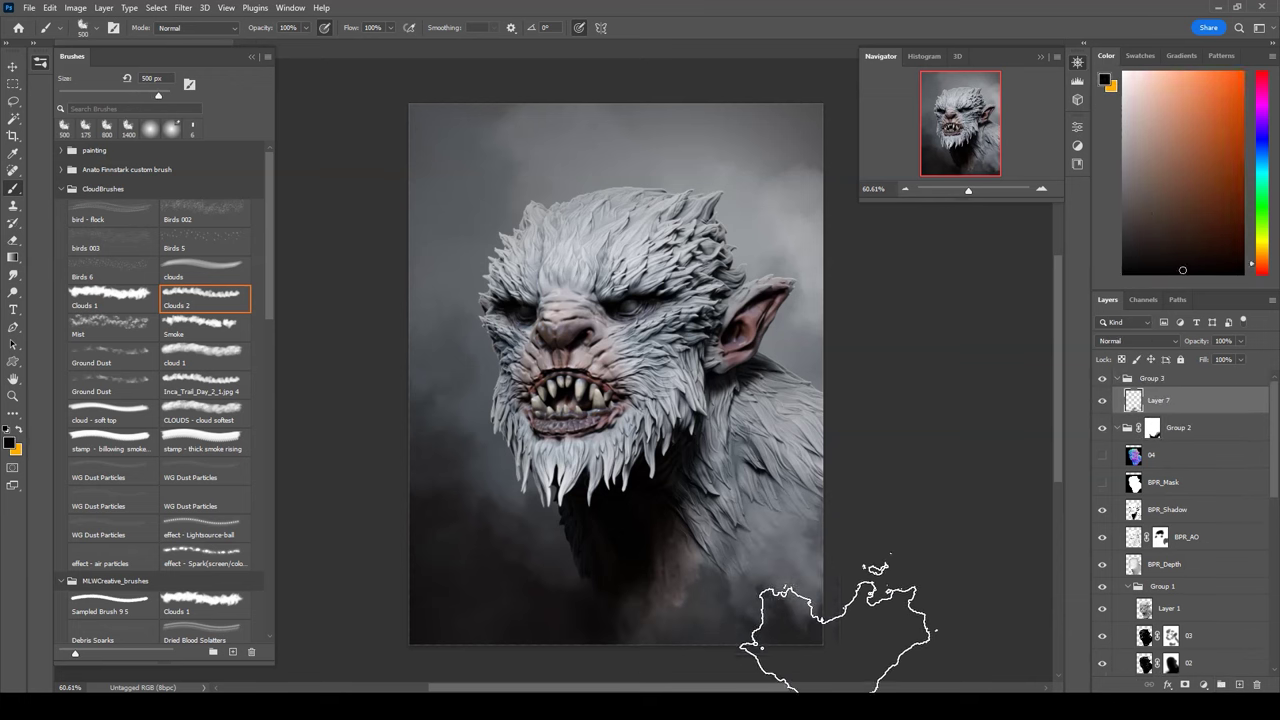
key("bracketleft")
key("bracketleft")
left_click_drag(757, 629, 694, 607, "alt")
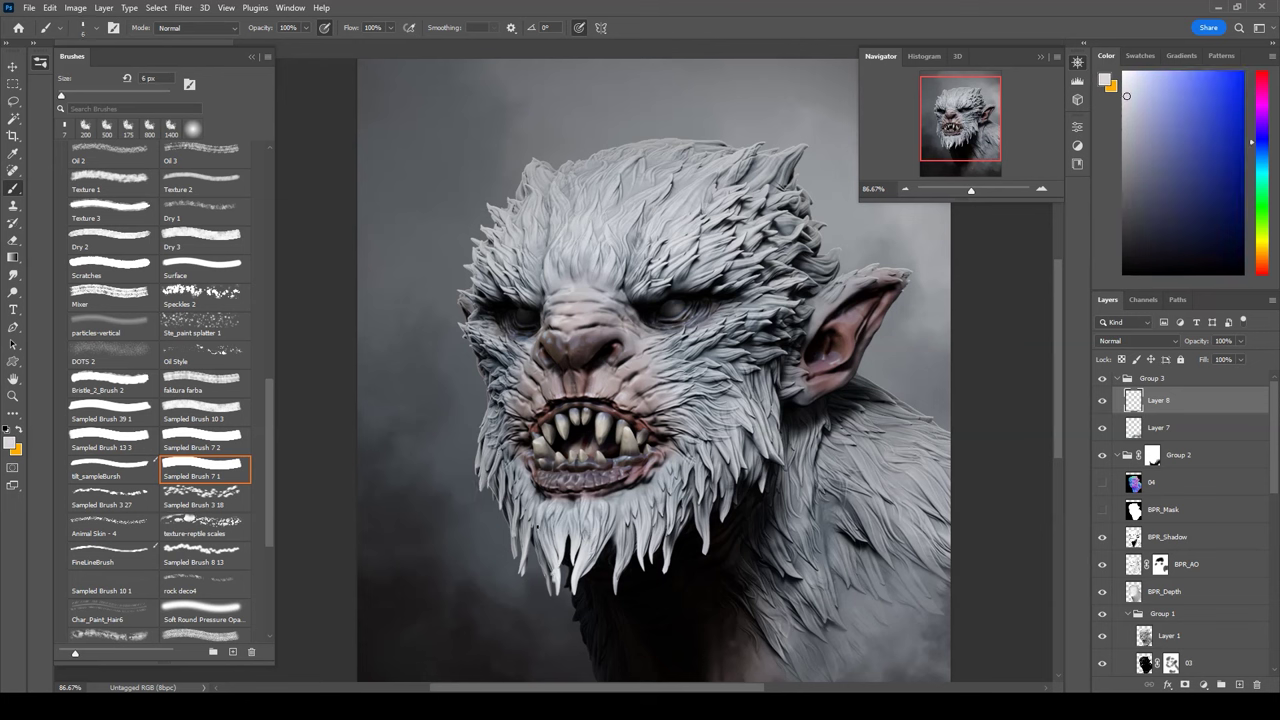
Step: Sample lighter blue paint colours from the canvas and return to the Brush tool
left_click(778, 390, "alt")
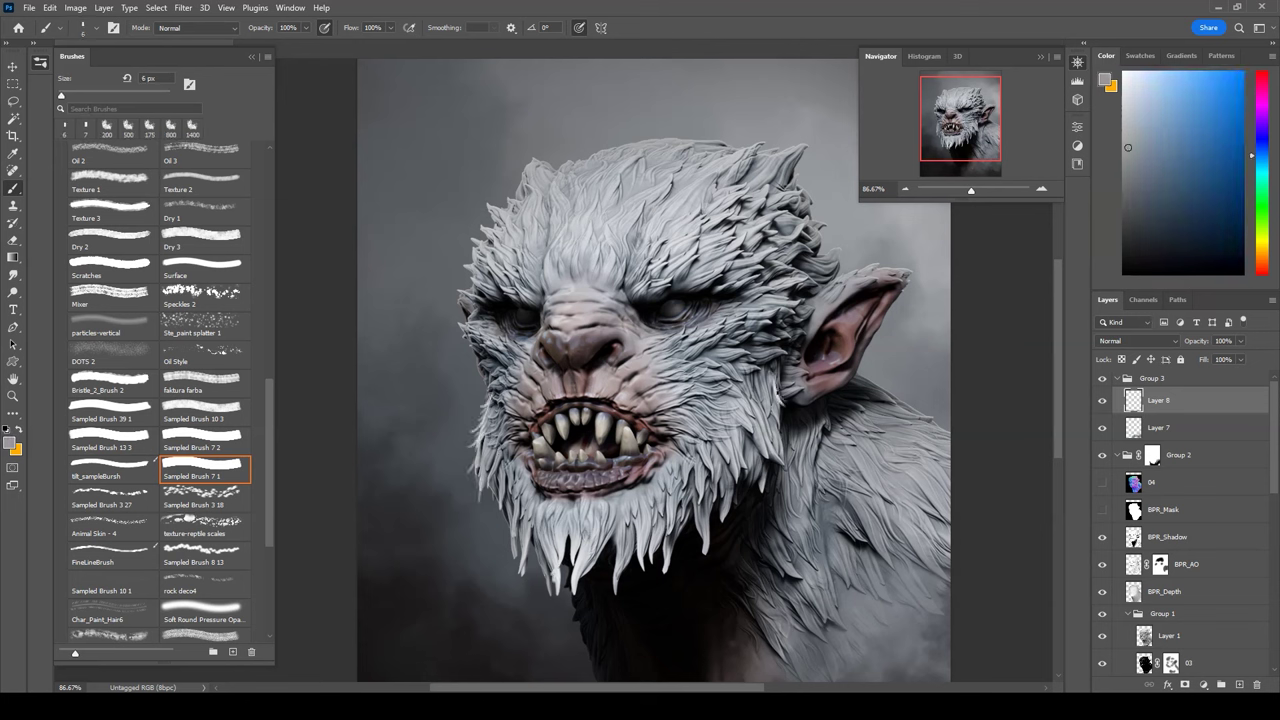
left_click(546, 168, "alt")
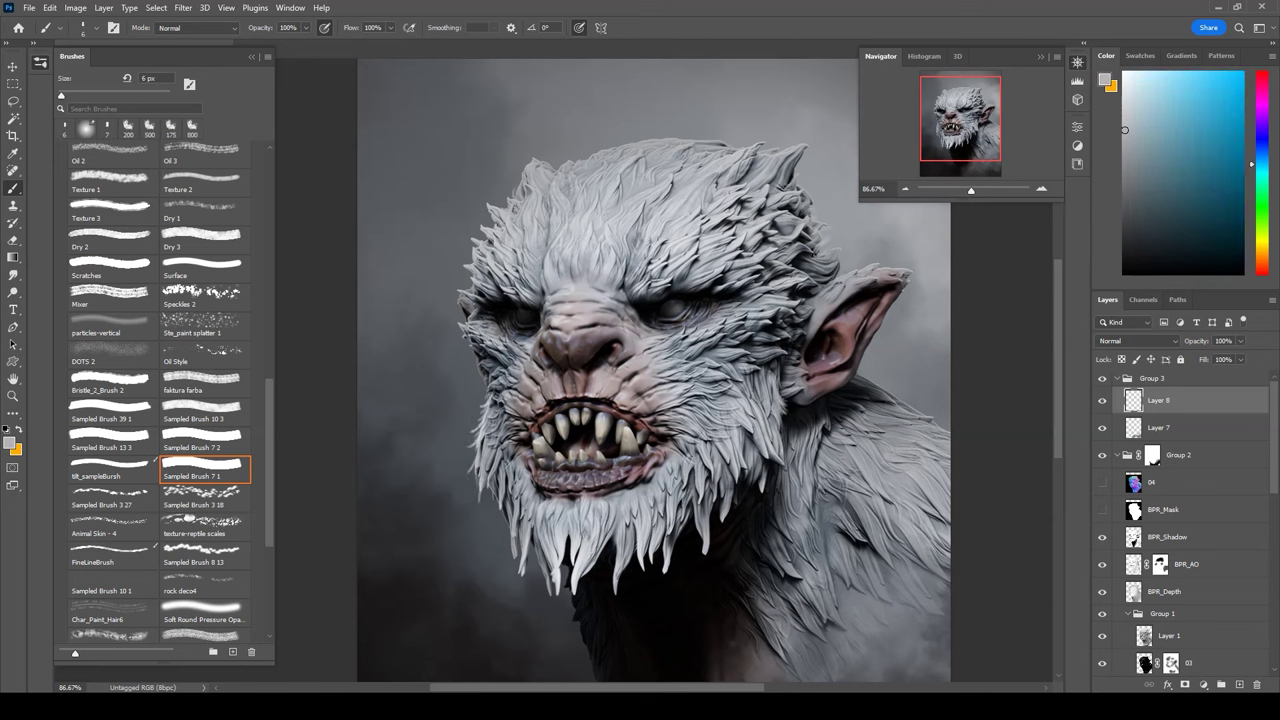
left_click(940, 254, "alt")
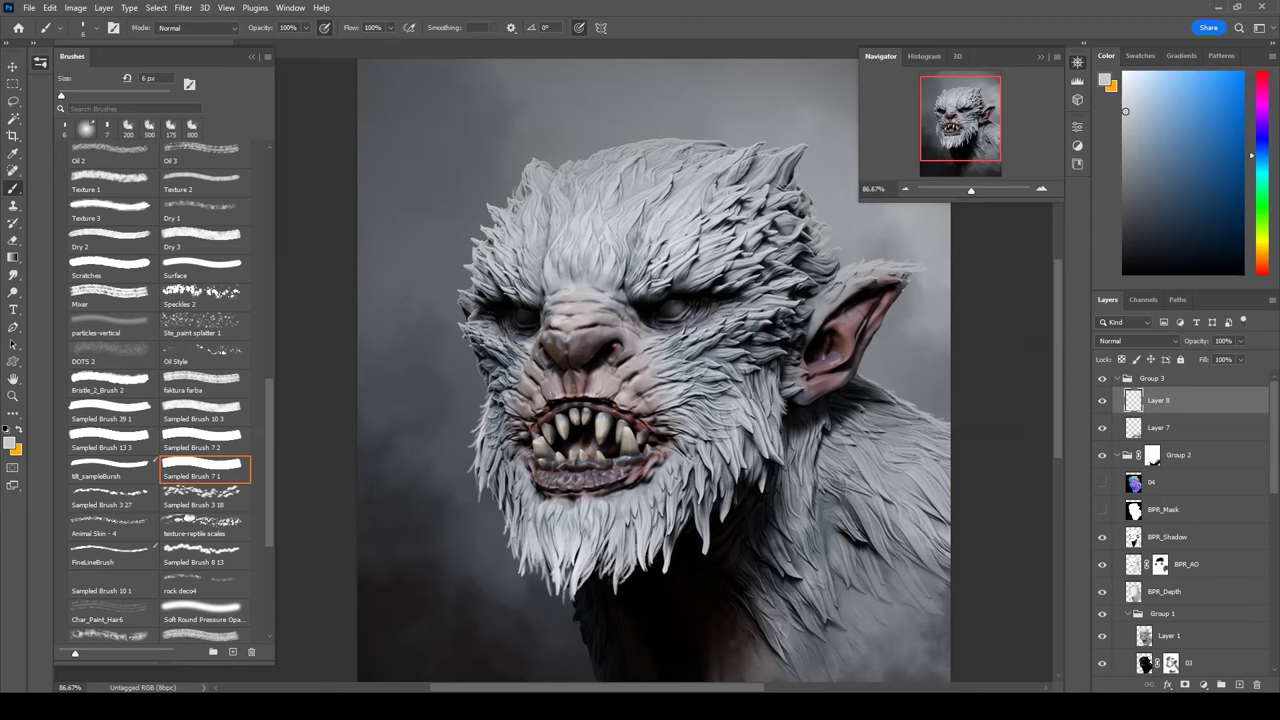
scroll(489, 110, "down", 1, "alt")
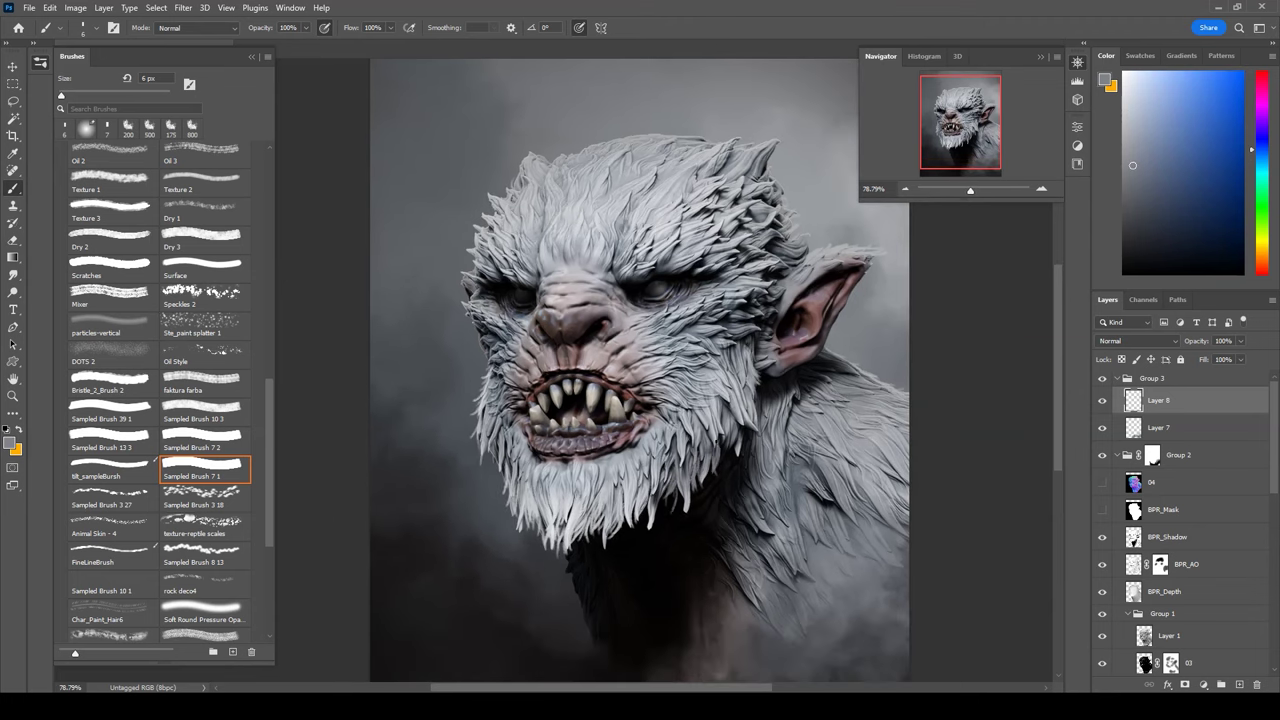
key("b")
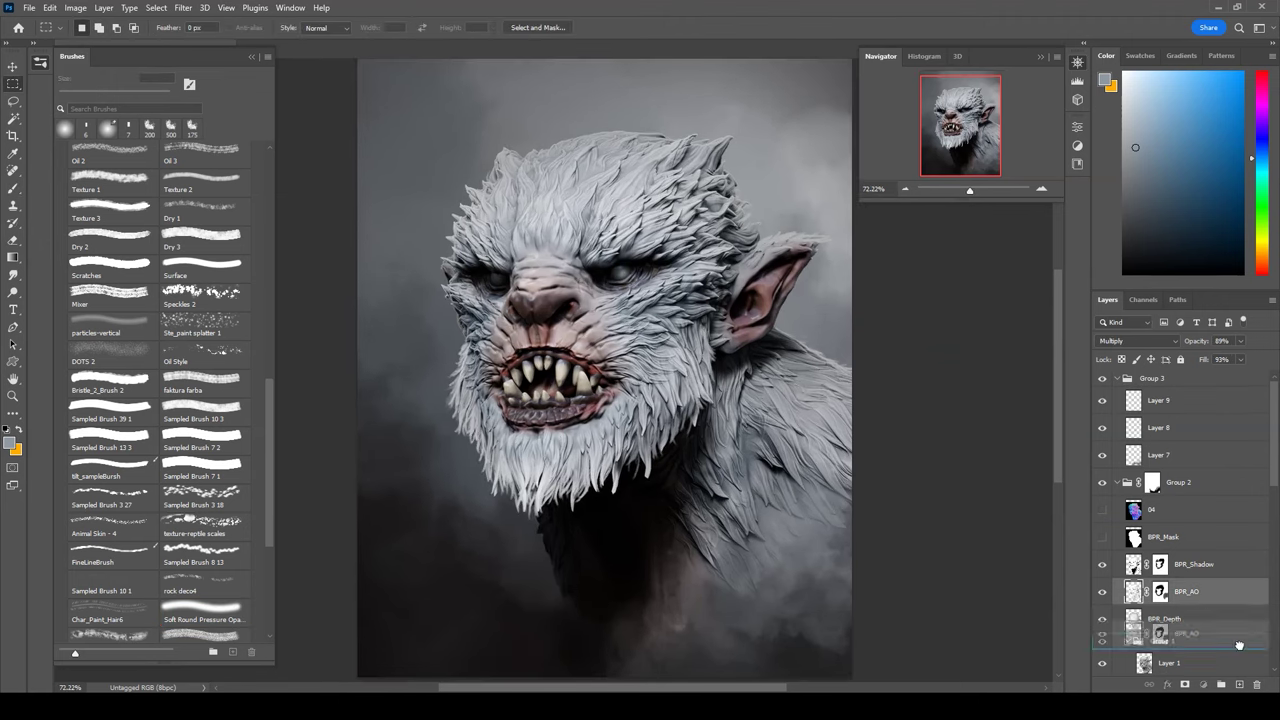
Step: Duplicate the AO layer, set the copy to Divide blending, and add a layer mask
right_click(1227, 601)
right_click(1150, 384)
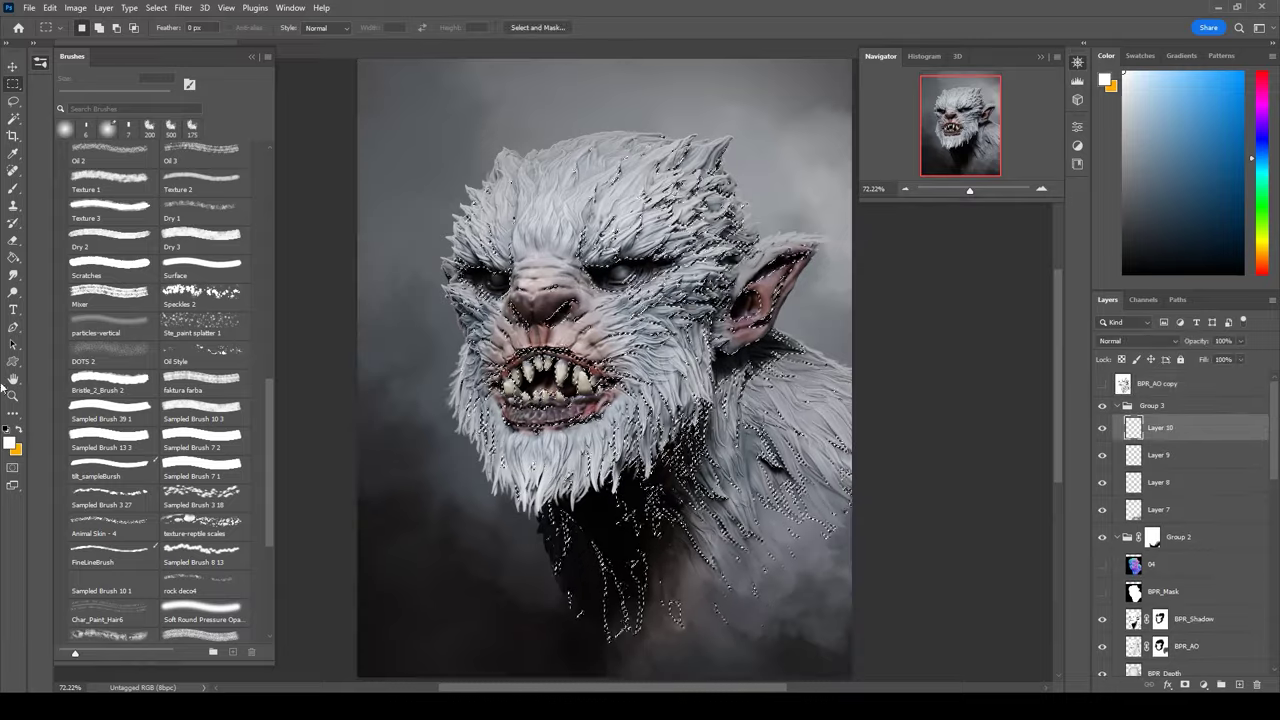
key("ctrl+d")
left_click(1138, 341)
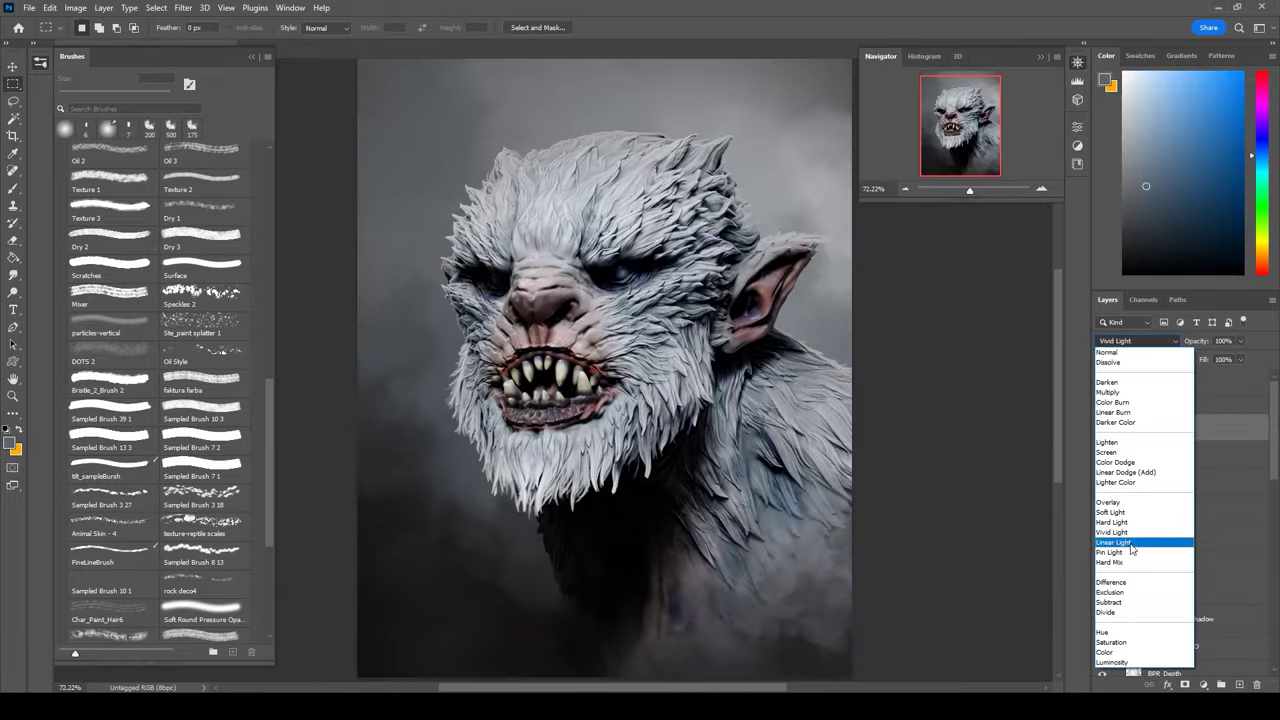
left_click(1108, 612)
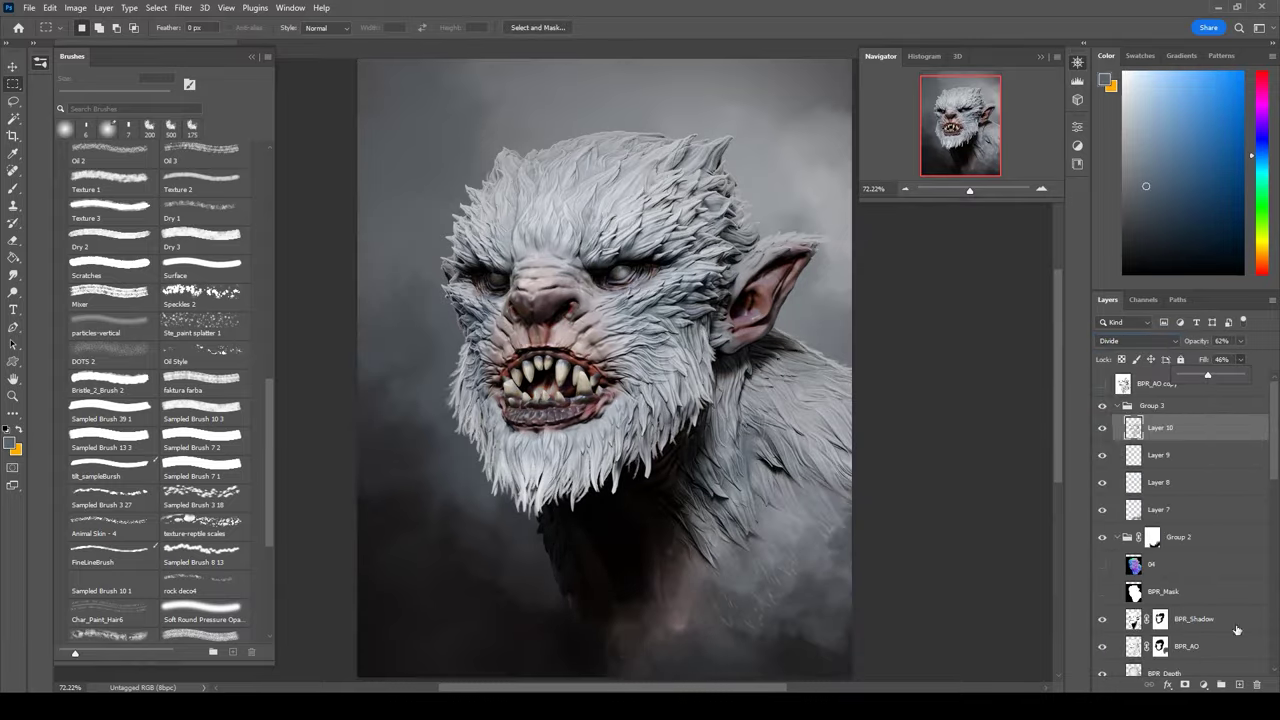
left_click(1184, 684)
key("b")
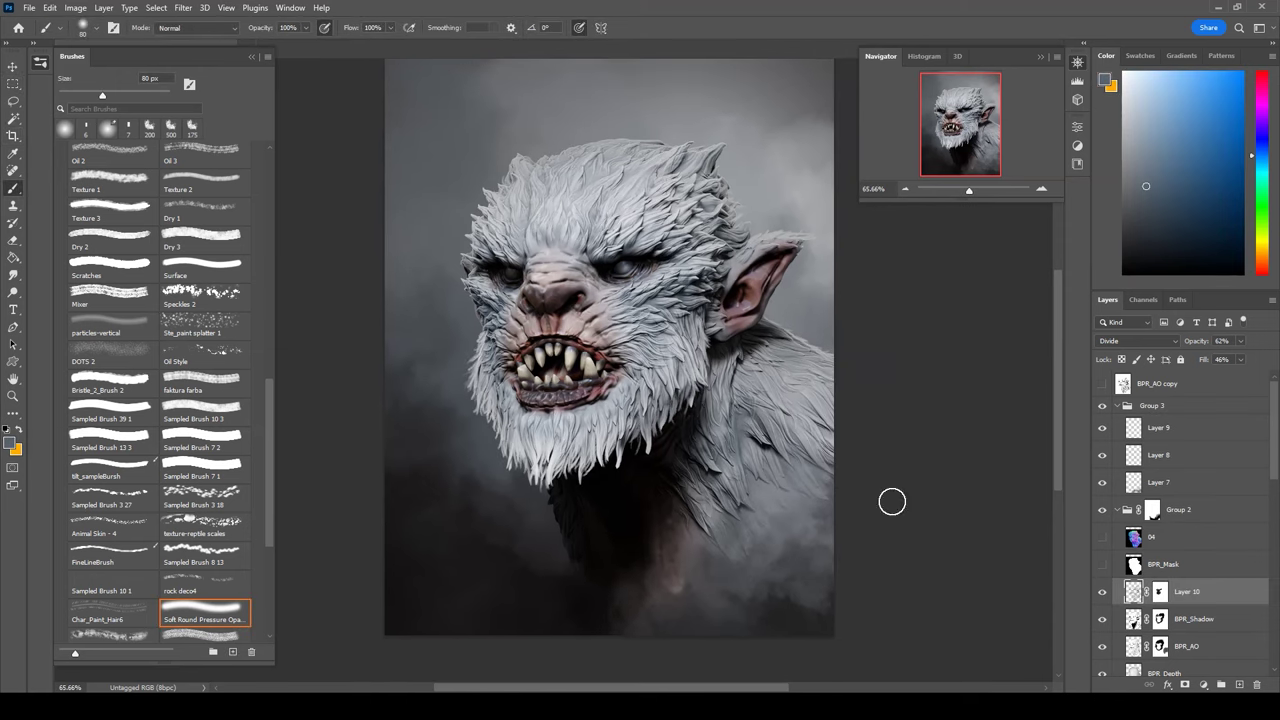
Step: Add a new layer and paint dark smoke with the Smoke brush using sampled dark colours
key("ctrl+shift+alt+n")
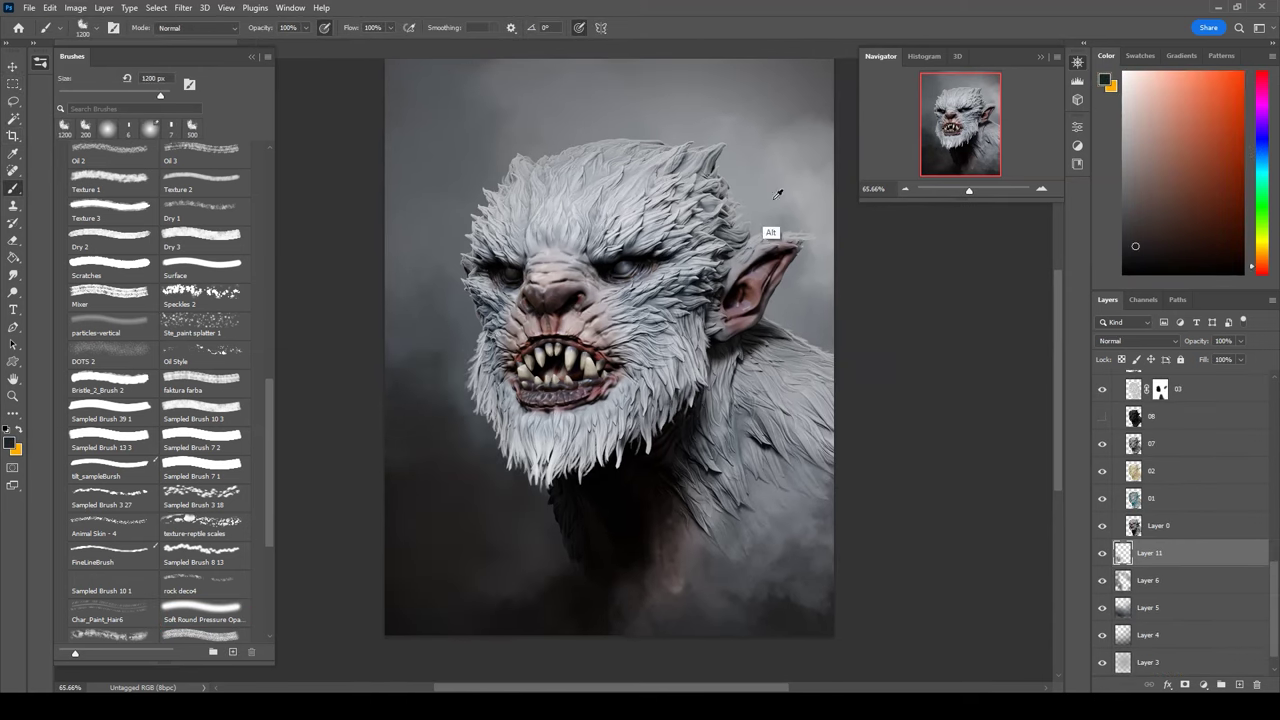
scroll(160, 300, "up", 10)
left_click(205, 325)
left_click(620, 400, "alt")
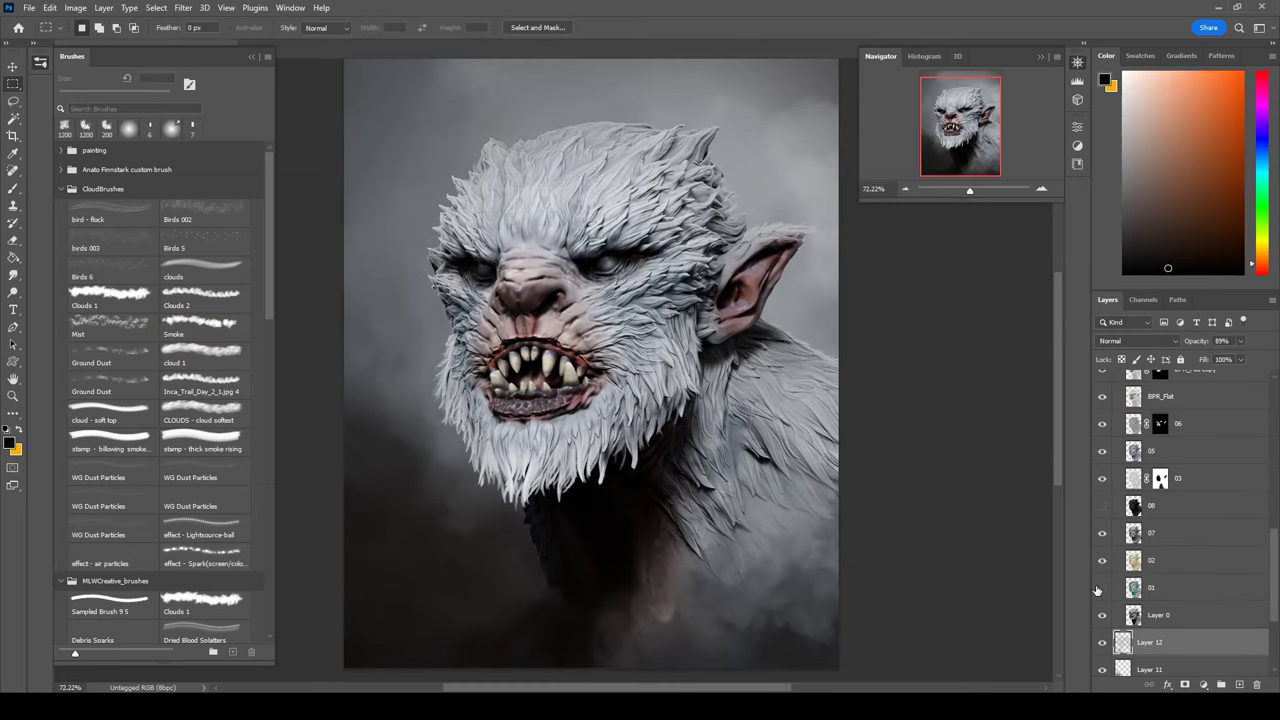
left_click(1108, 482)
key("d")
key("b")
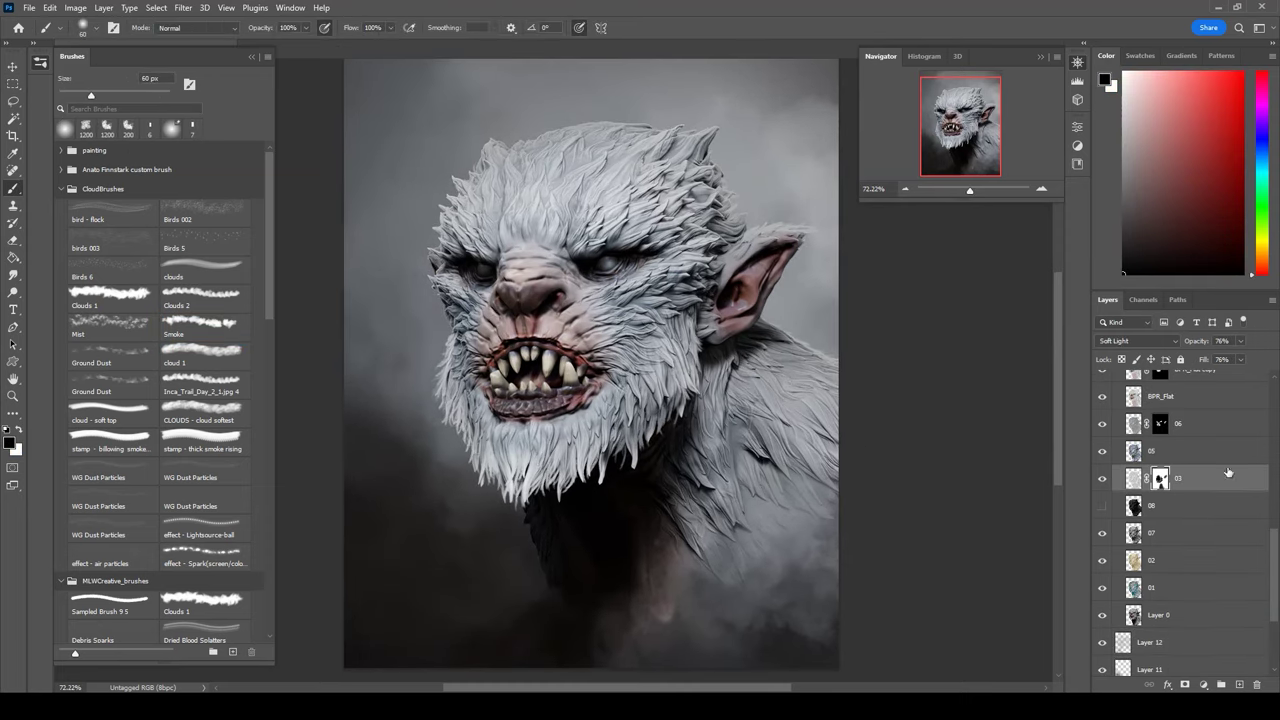
scroll(1102, 508, "up", 2)
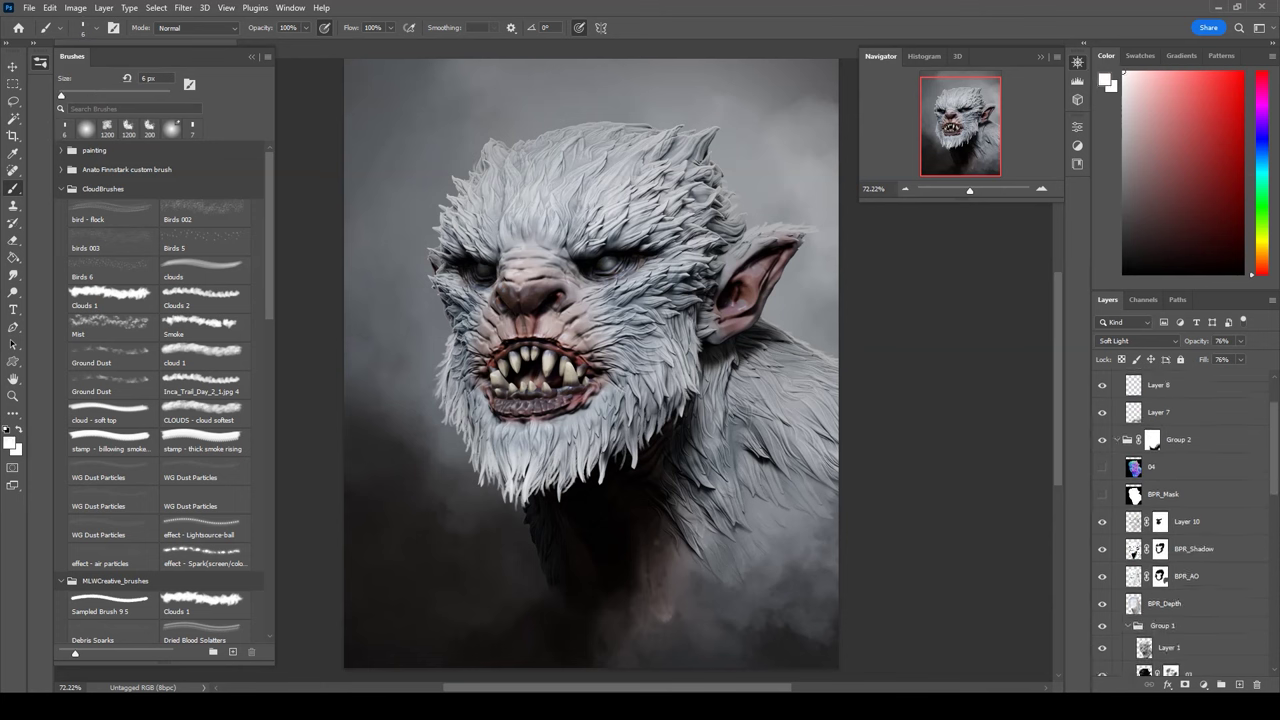
left_click(522, 512, "alt")
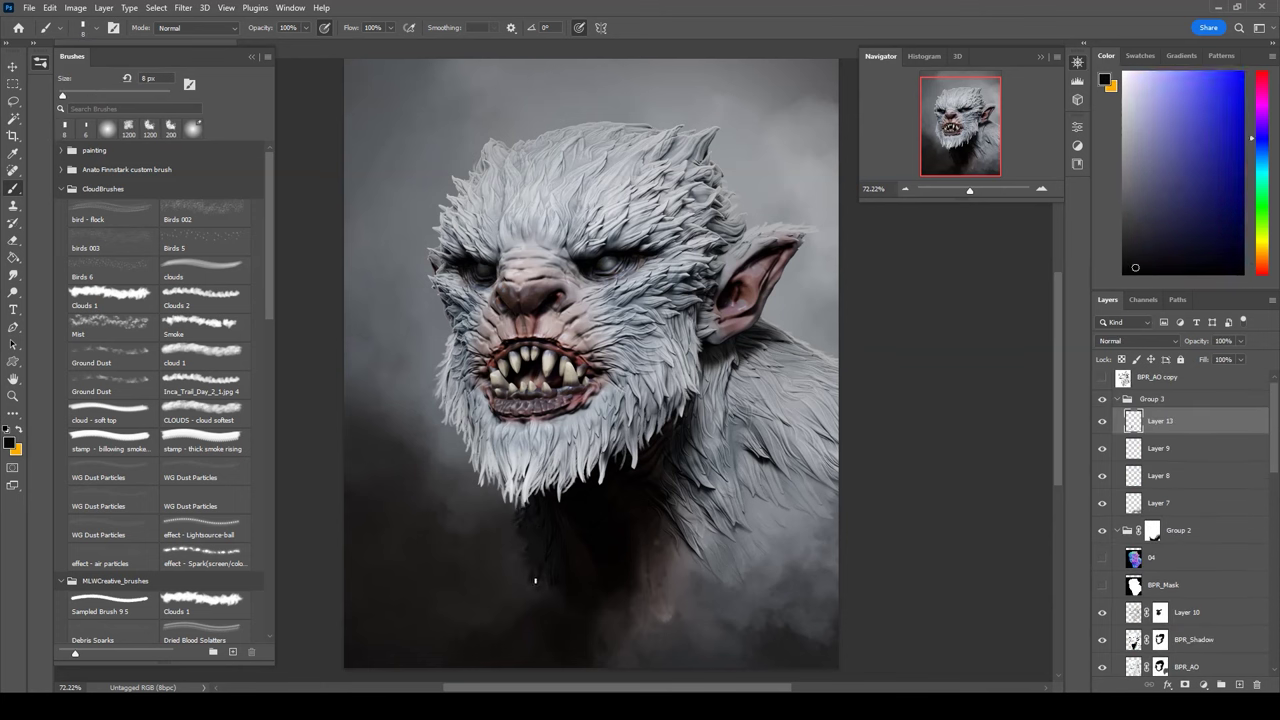
left_click(528, 527, "alt")
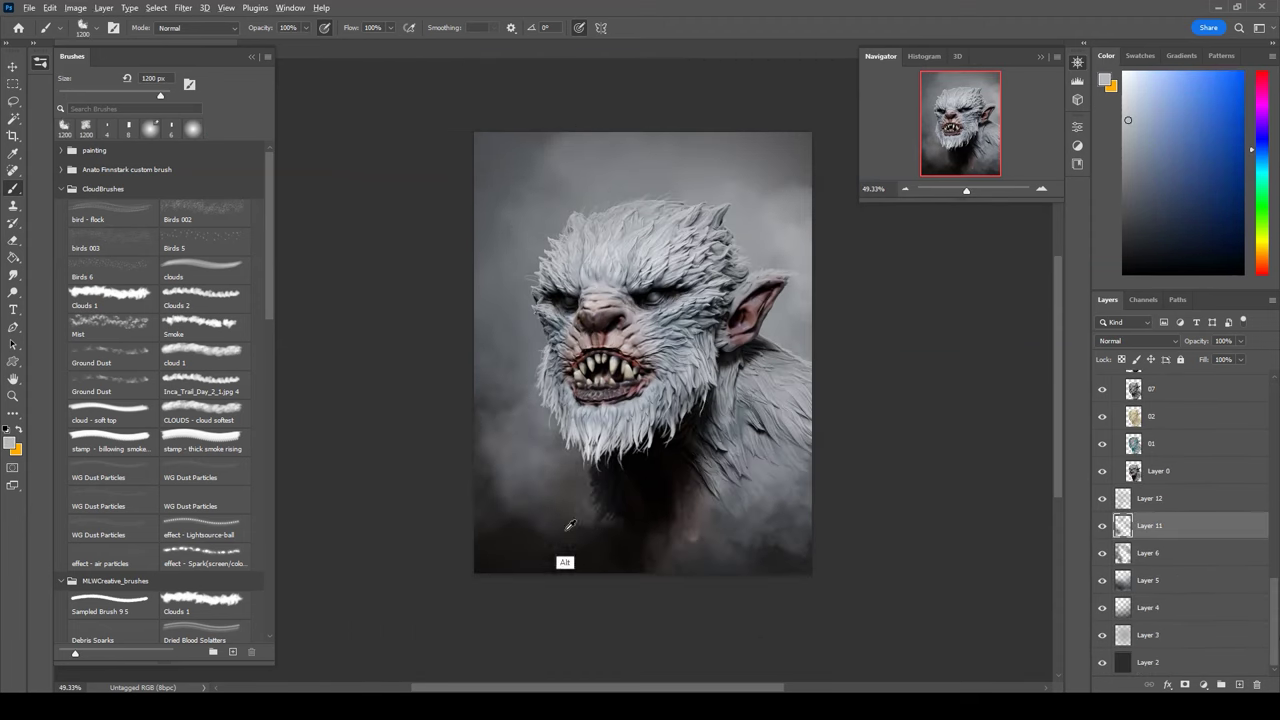
scroll(1156, 450, "up", 3)
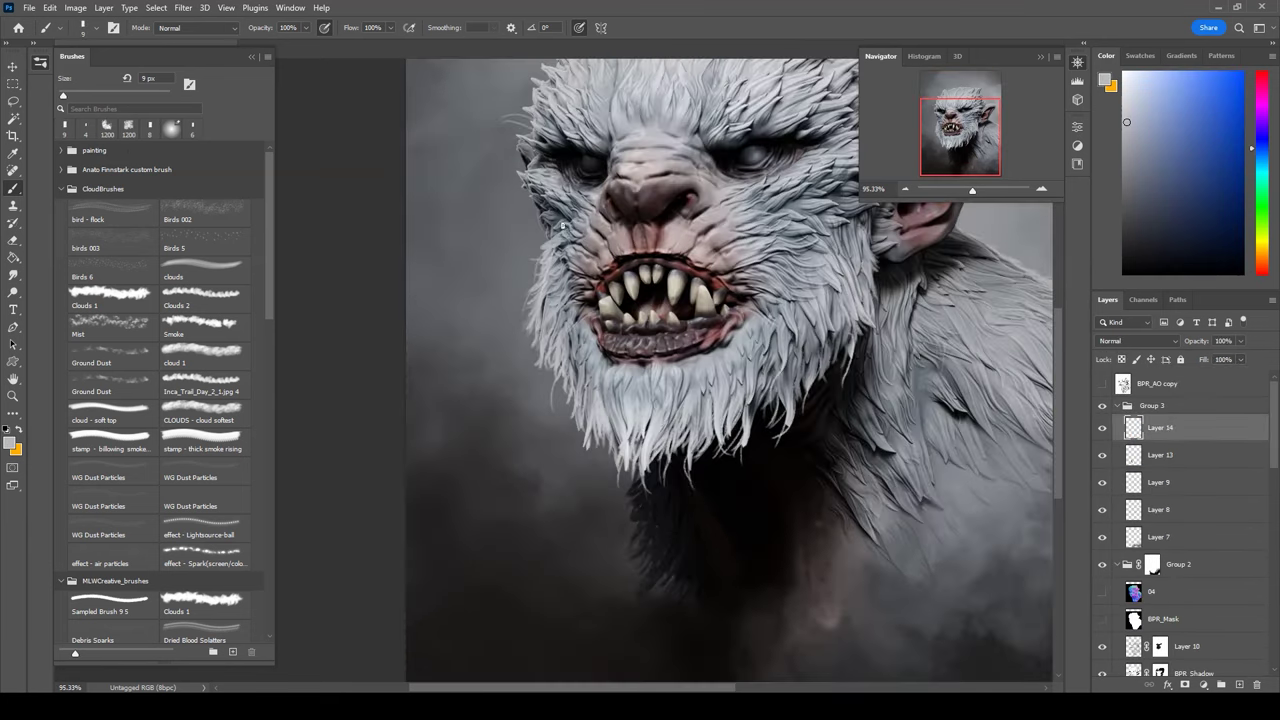
Step: Fit the image in the window and switch Layer 16 copy 4 from Hard Light to Overlay
scroll(563, 224, "down", 3, "alt")
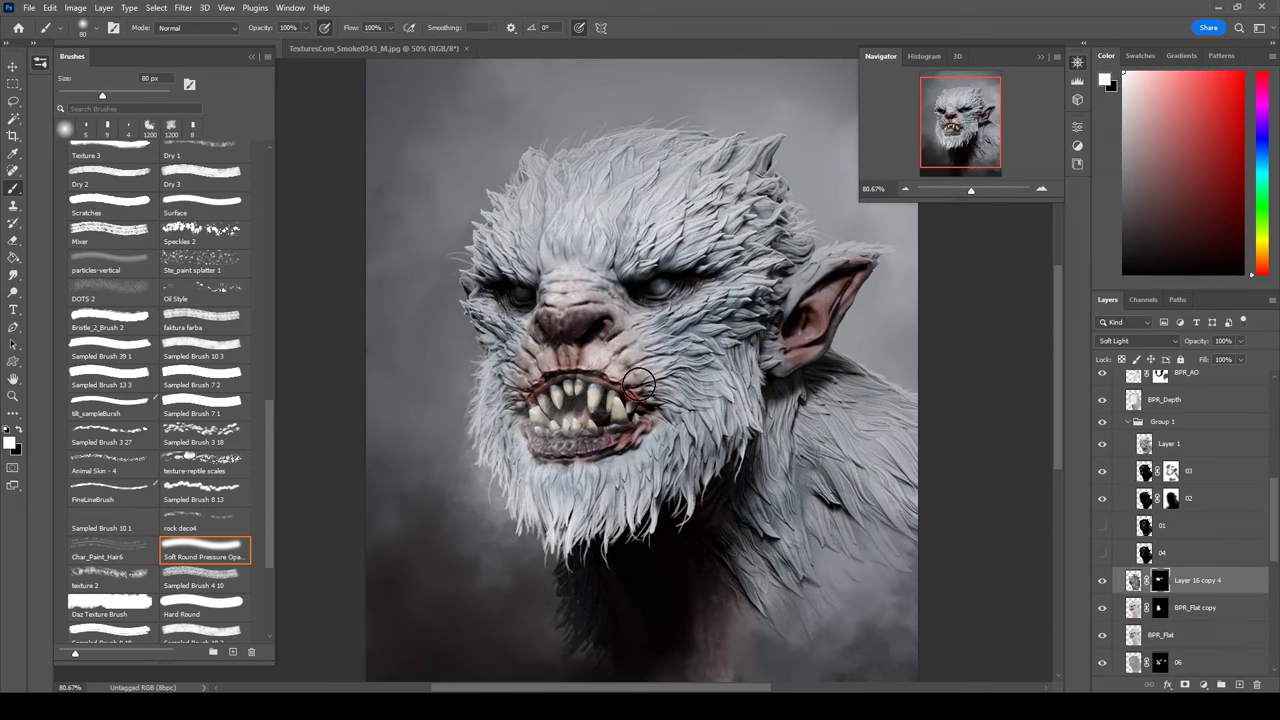
key("ctrl+minus")
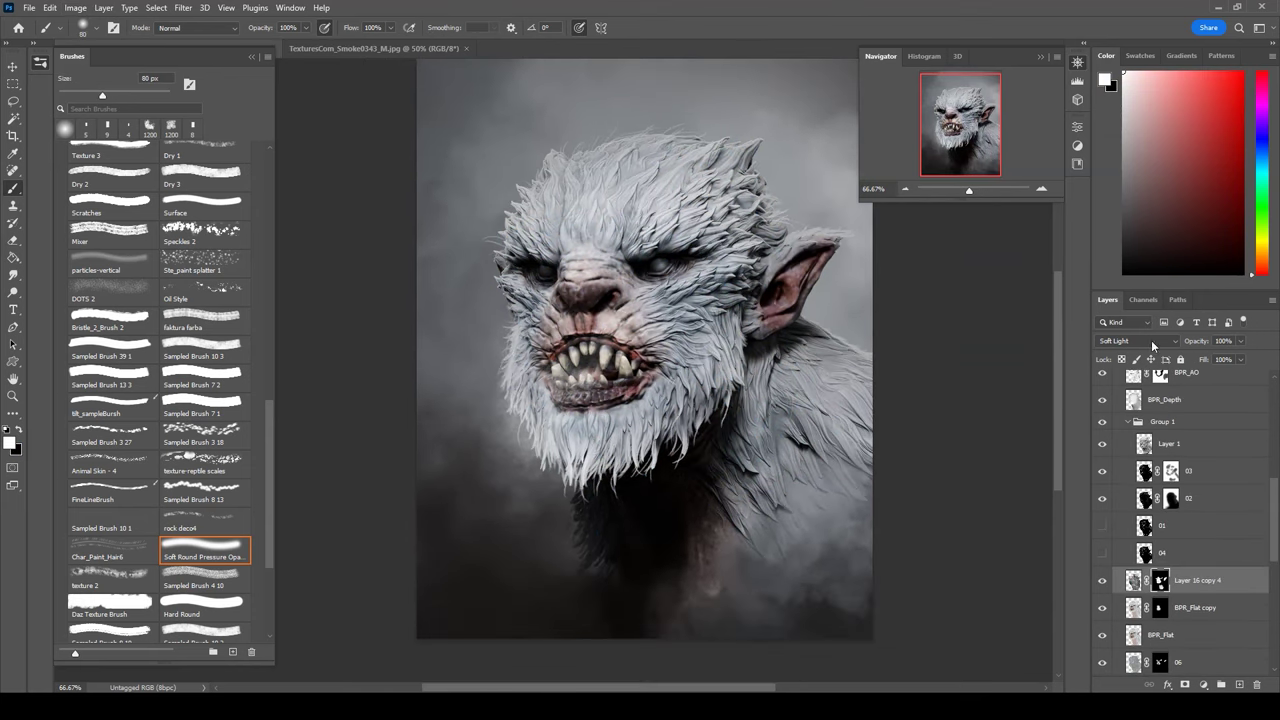
left_click(1137, 341)
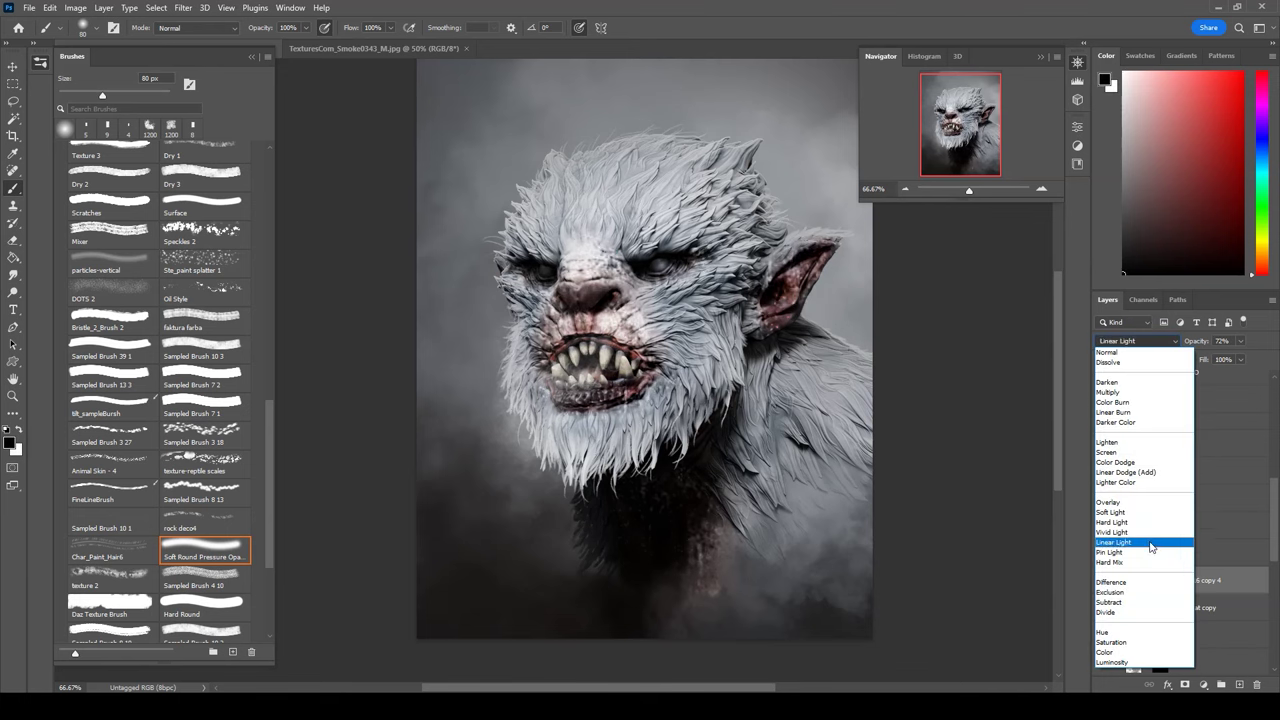
left_click(1125, 502)
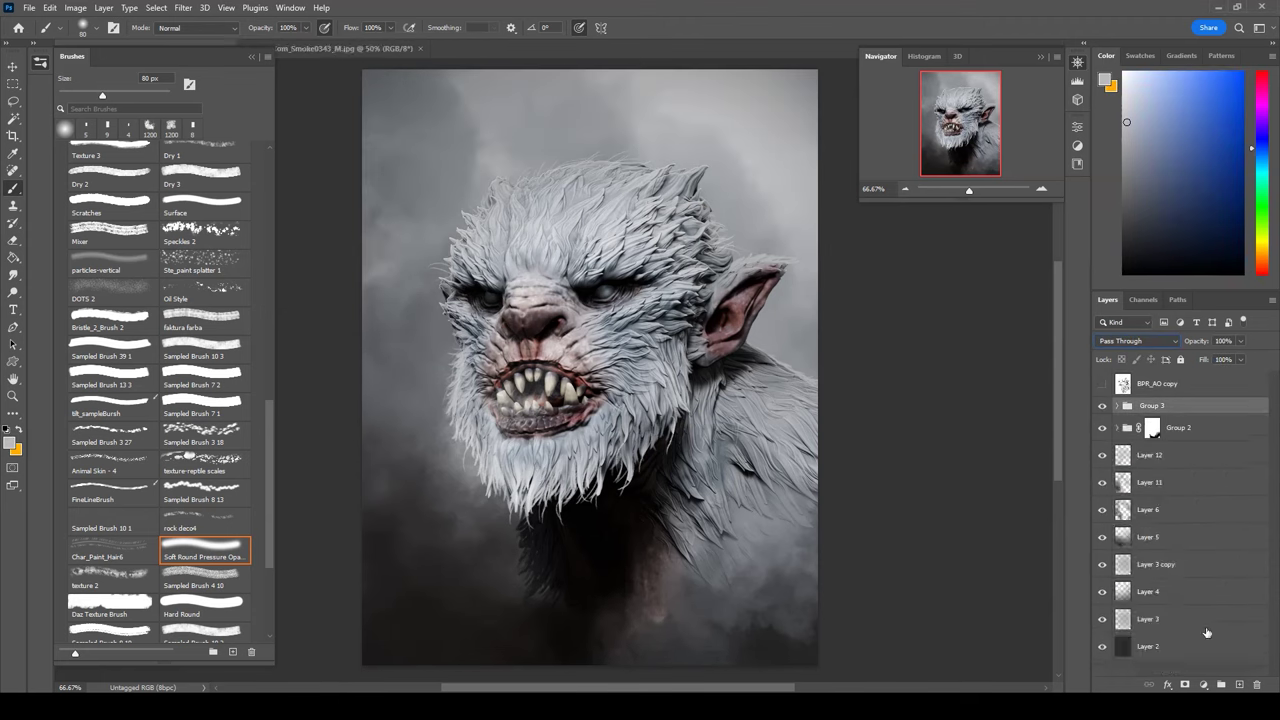
Step: Add a Levels layer with a sampled grey point, plus a Brightness/Contrast adjustment
left_click(1193, 500)
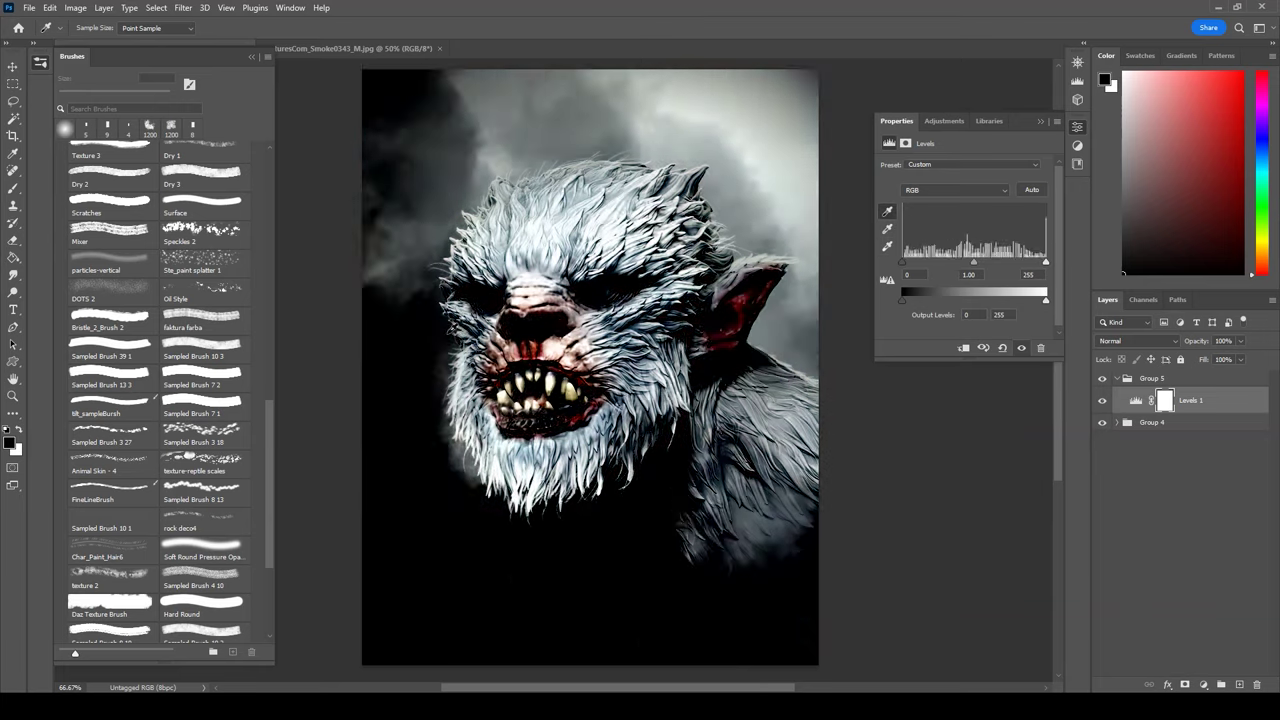
left_click(887, 228)
left_click(632, 487)
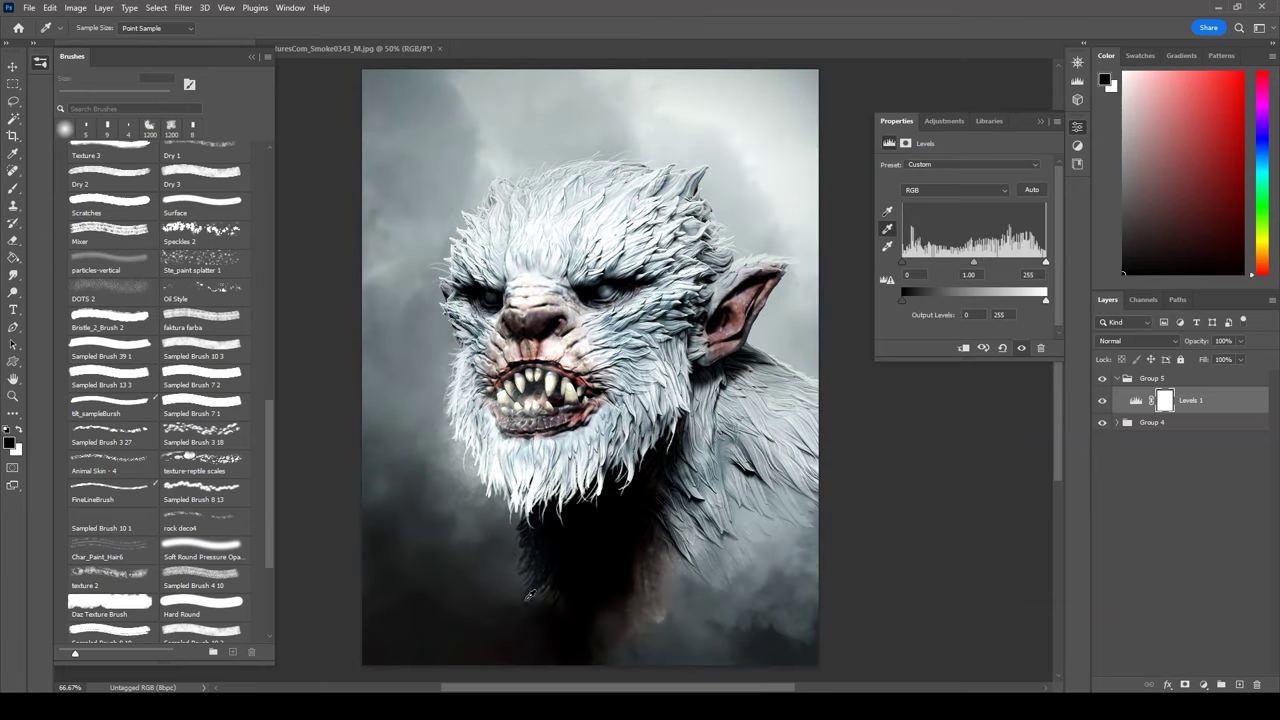
left_click(1203, 684)
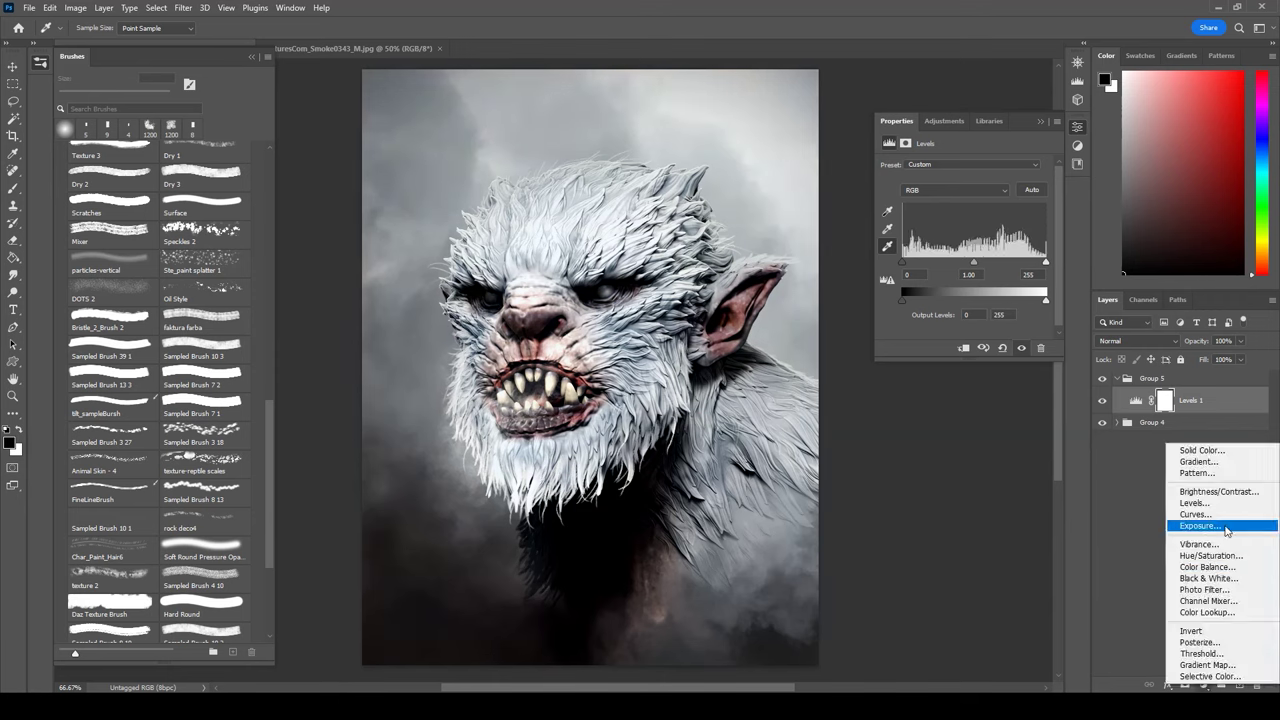
left_click(1219, 491)
Step: Add a Color Lookup adjustment set to the Fuji F125 Kodak 2395 look
left_click(1203, 684)
left_click(1207, 612)
left_click(990, 166)
left_click(960, 298)
key("Down")
key("Down")
key("Down")
key("Down")
key("Down")
key("Down")
key("Down")
key("Down")
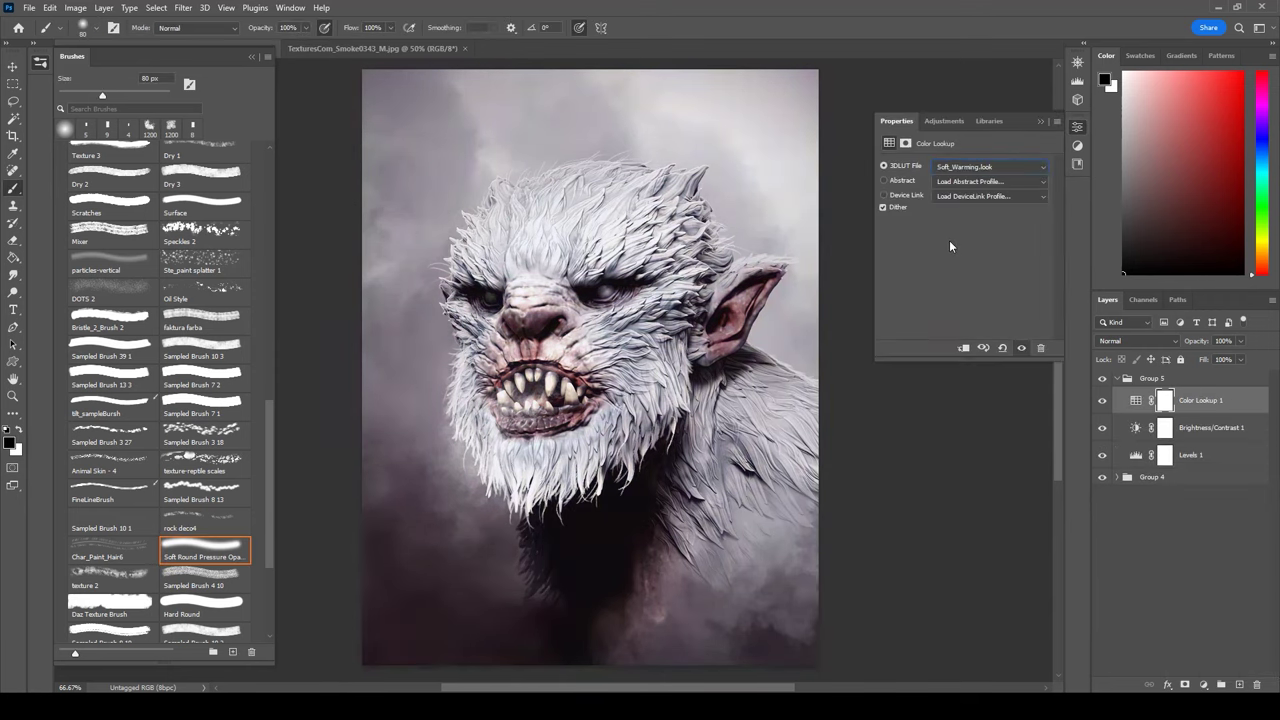
key("Down")
key("Down")
key("Down")
key("Down")
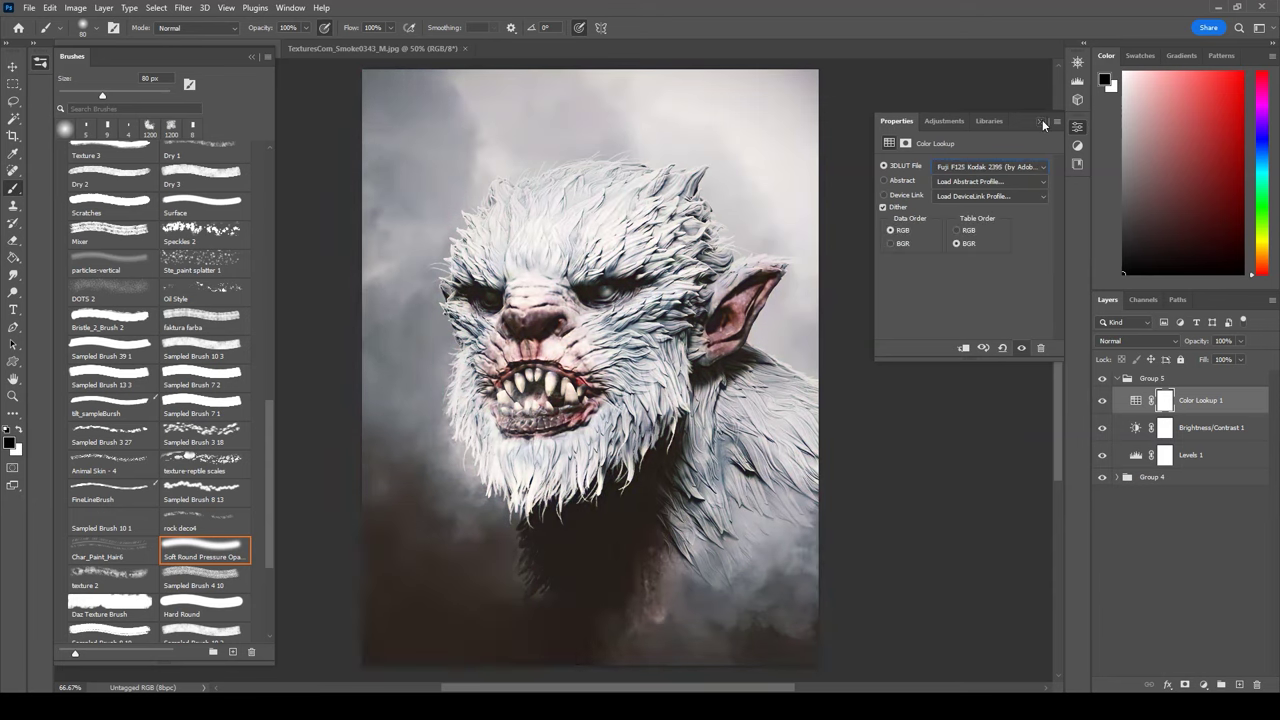
key("Down")
left_click(1041, 121)
Step: Add an Exposure adjustment and a Photo Filter using the Cooling 82 filter
left_click(1203, 684)
left_click(1171, 560)
key("ctrl+z")
left_click(1203, 684)
left_click(1171, 516)
left_click(1041, 121)
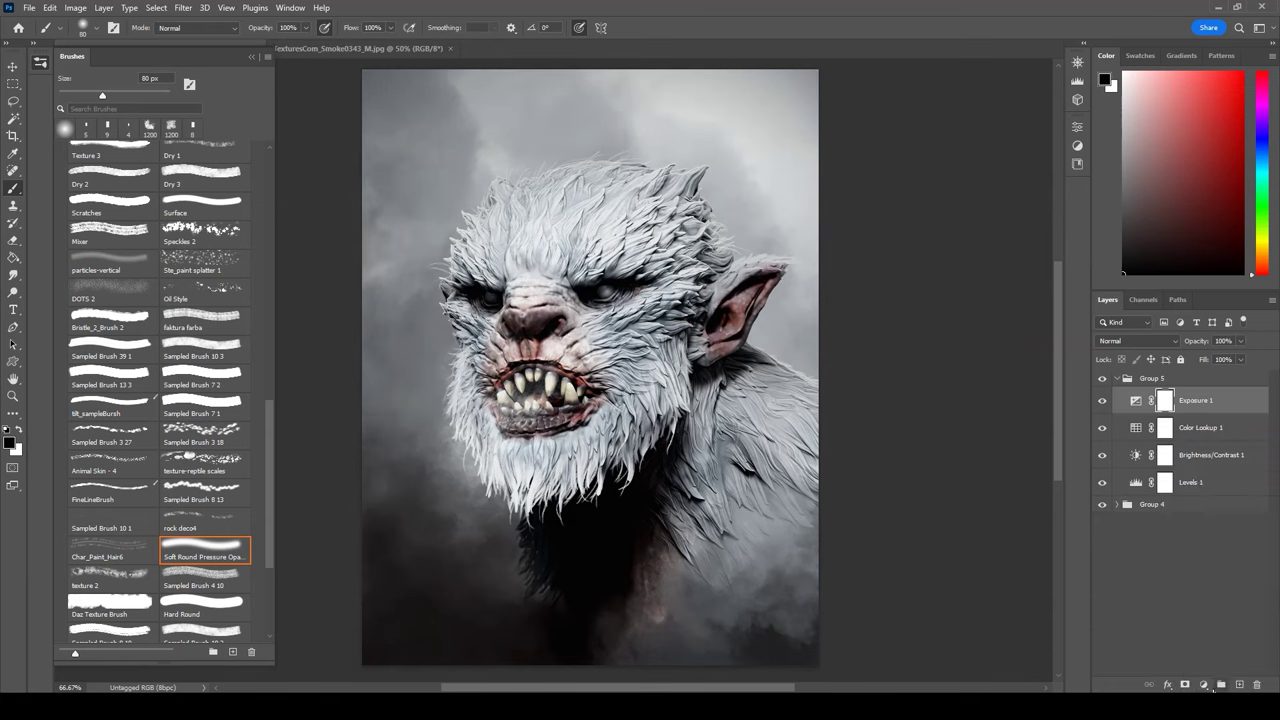
left_click(1203, 684)
left_click(1171, 574)
key("Down")
key("Down")
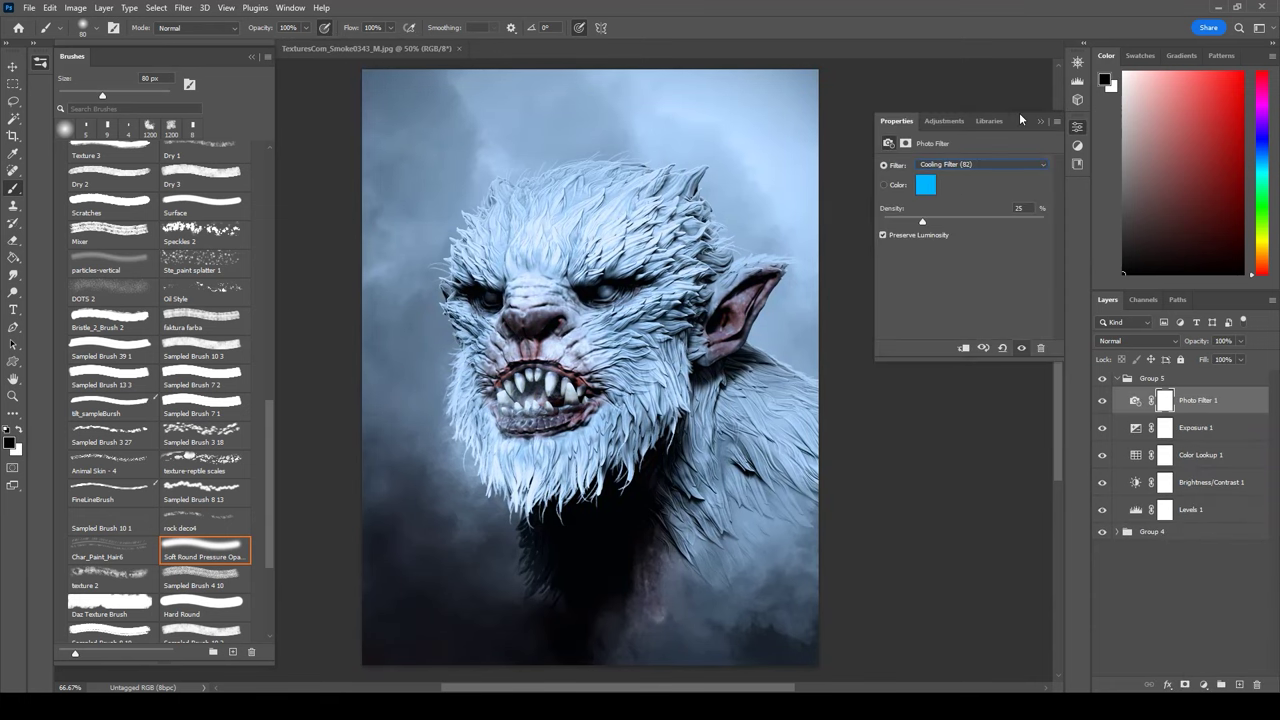
left_click(1041, 121)
left_click(1138, 341)
left_click(1240, 341)
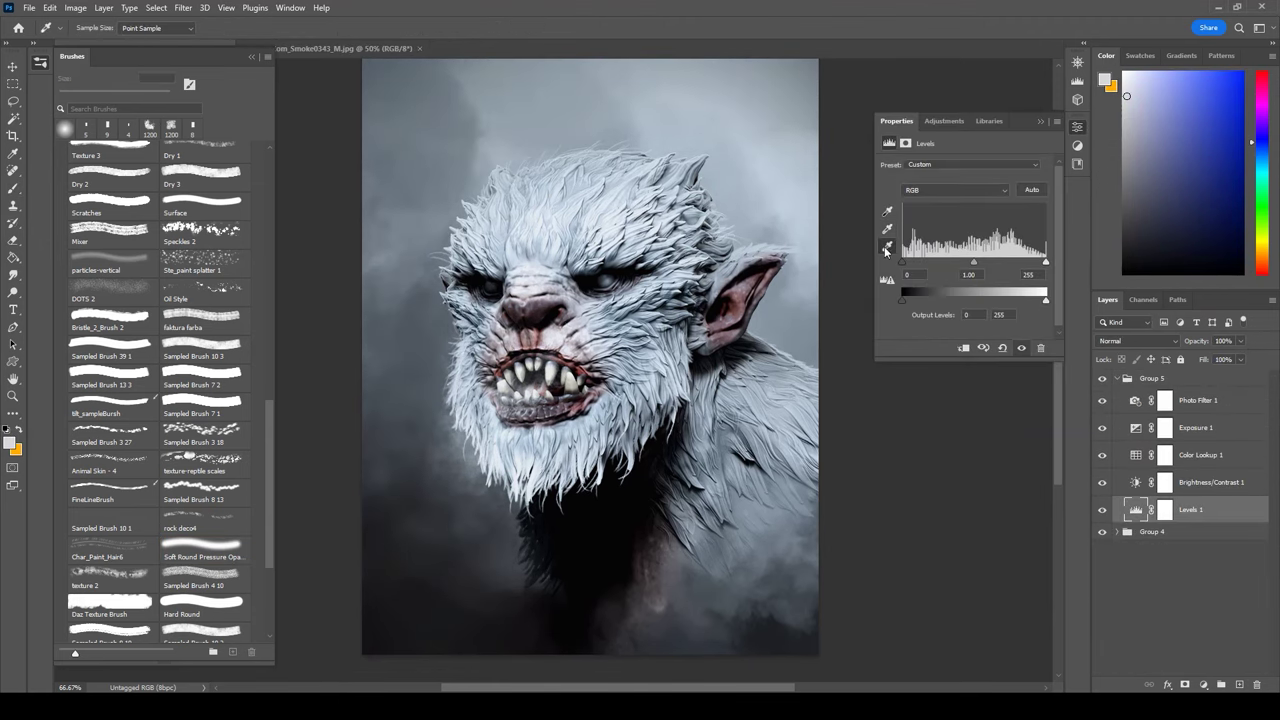
Step: Set the Levels white point from the image and add a +13 Vibrance adjustment
left_click(886, 246)
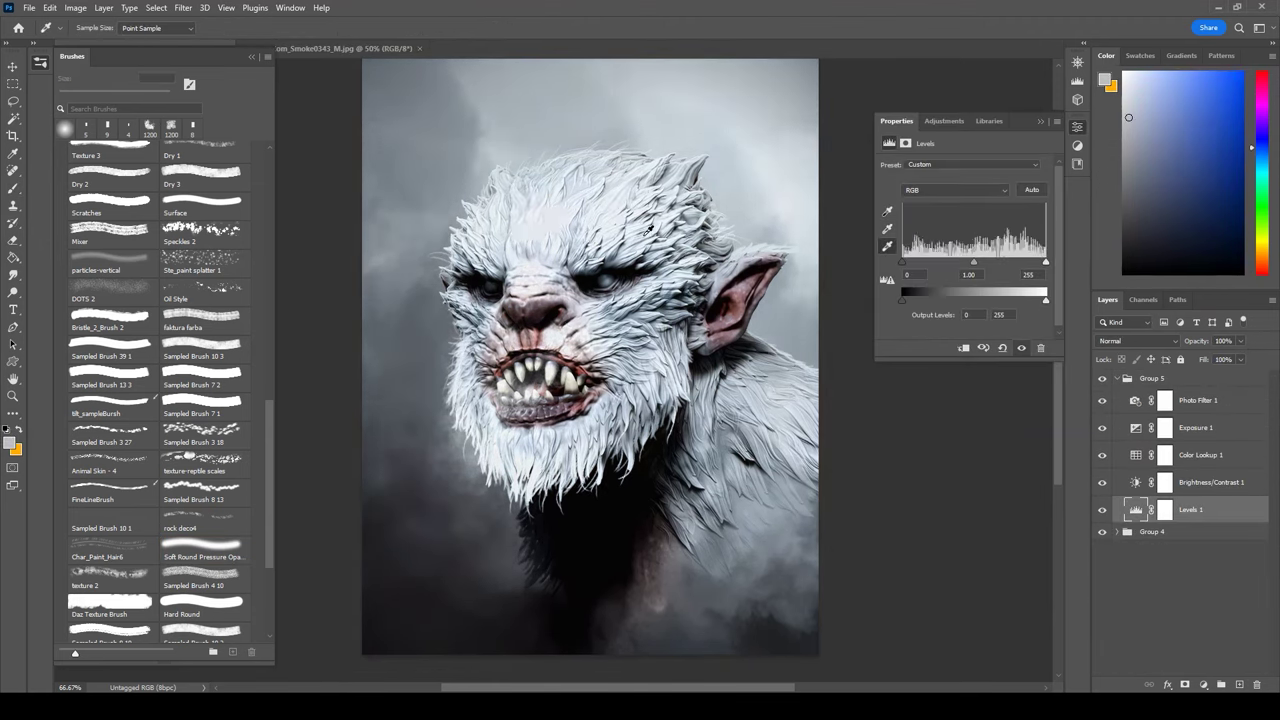
left_click(585, 246)
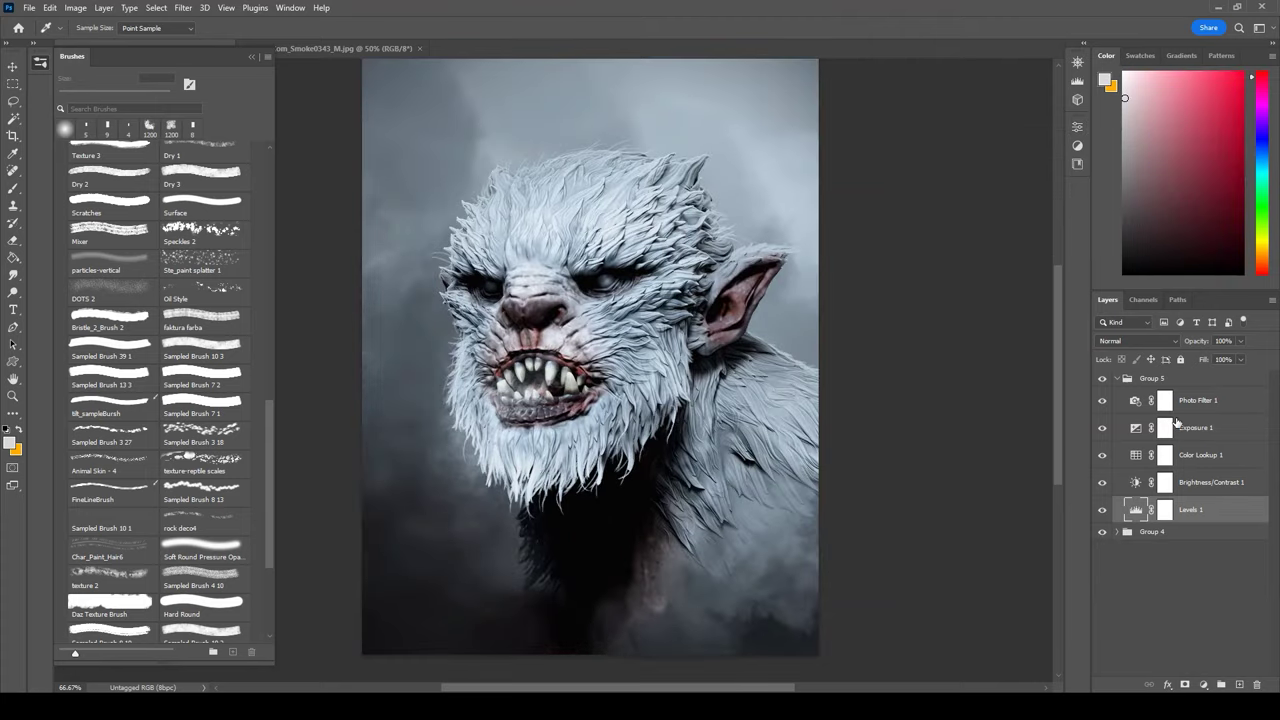
left_click(205, 556)
left_click(1195, 427)
left_click(1203, 685)
left_click(1185, 600)
left_click_drag(963, 205, 931, 205)
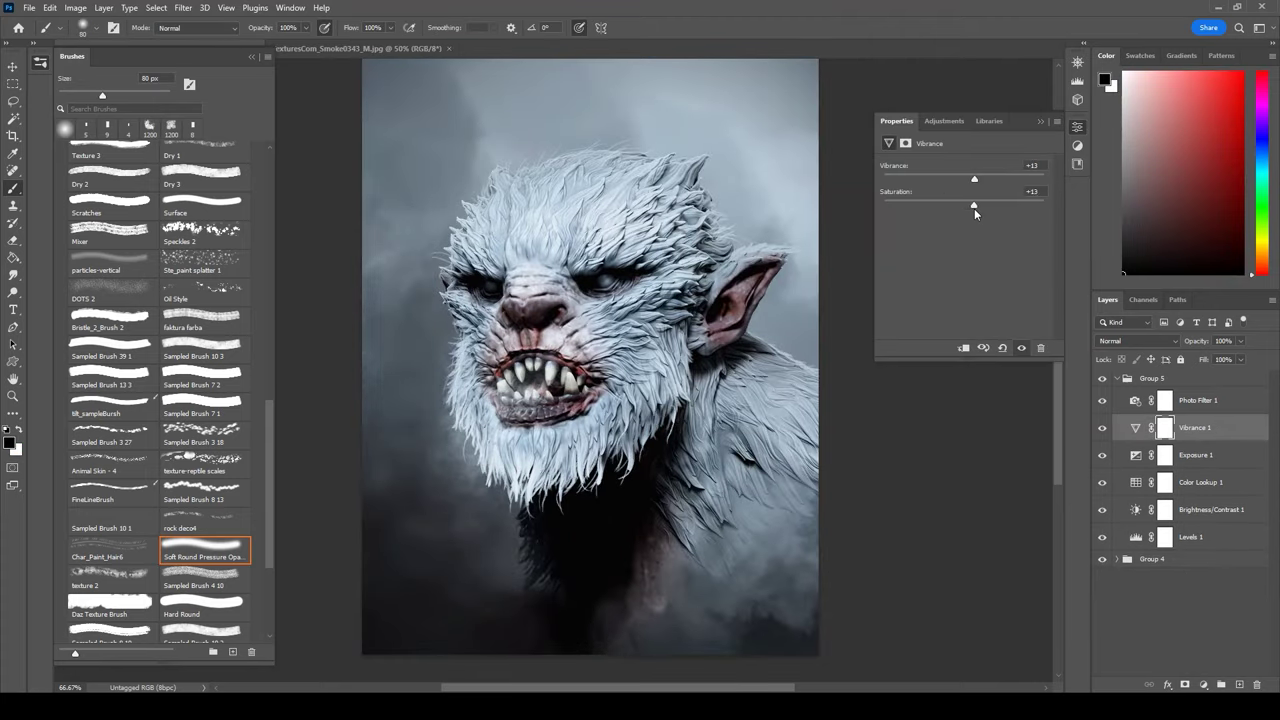
Step: Toggle Layer 3 copy's visibility to compare, then lower Layer 11's opacity to 91%
left_click(1102, 580)
left_click(1101, 636)
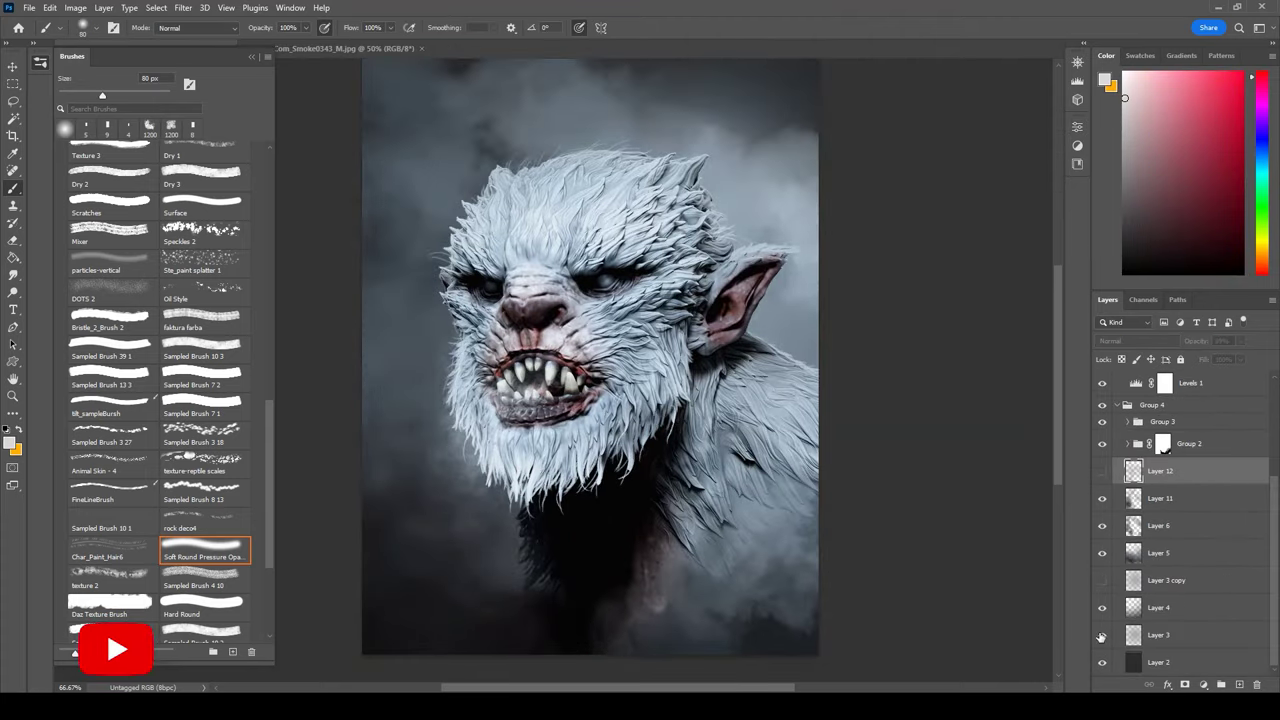
left_click(1102, 580)
left_click(1165, 580)
left_click(1160, 498)
left_click_drag(1240, 358, 1253, 361)
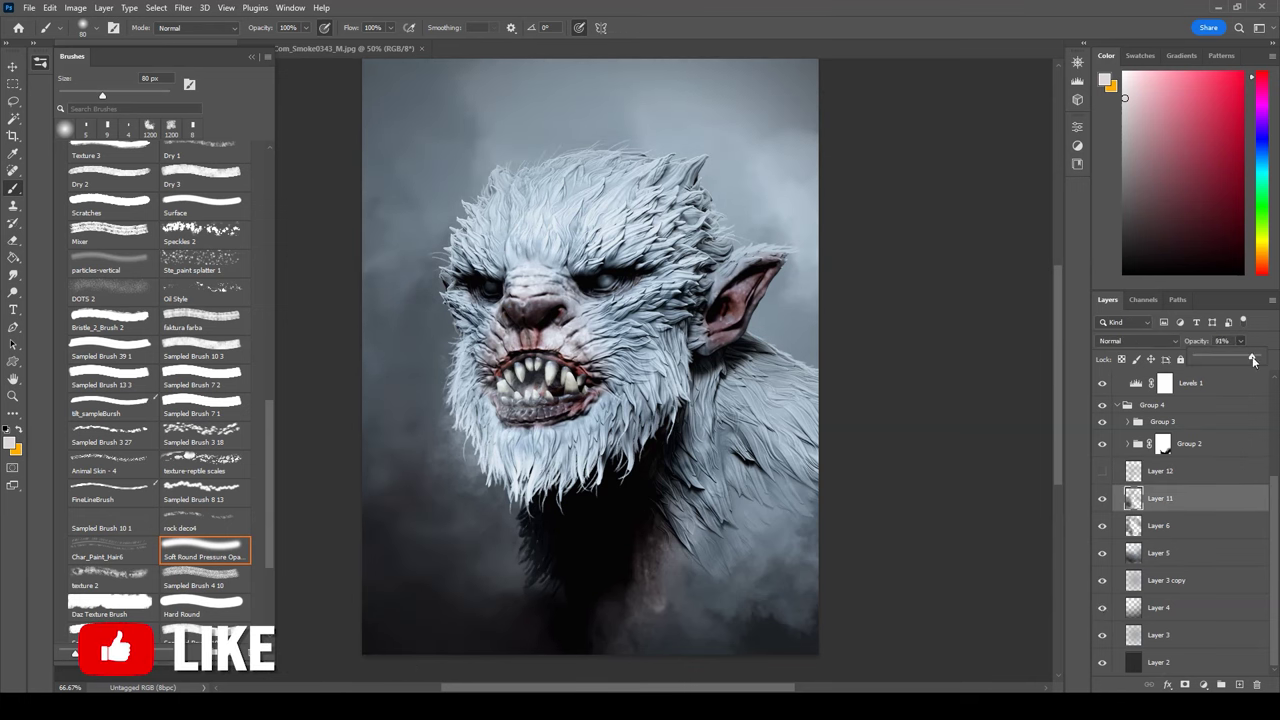